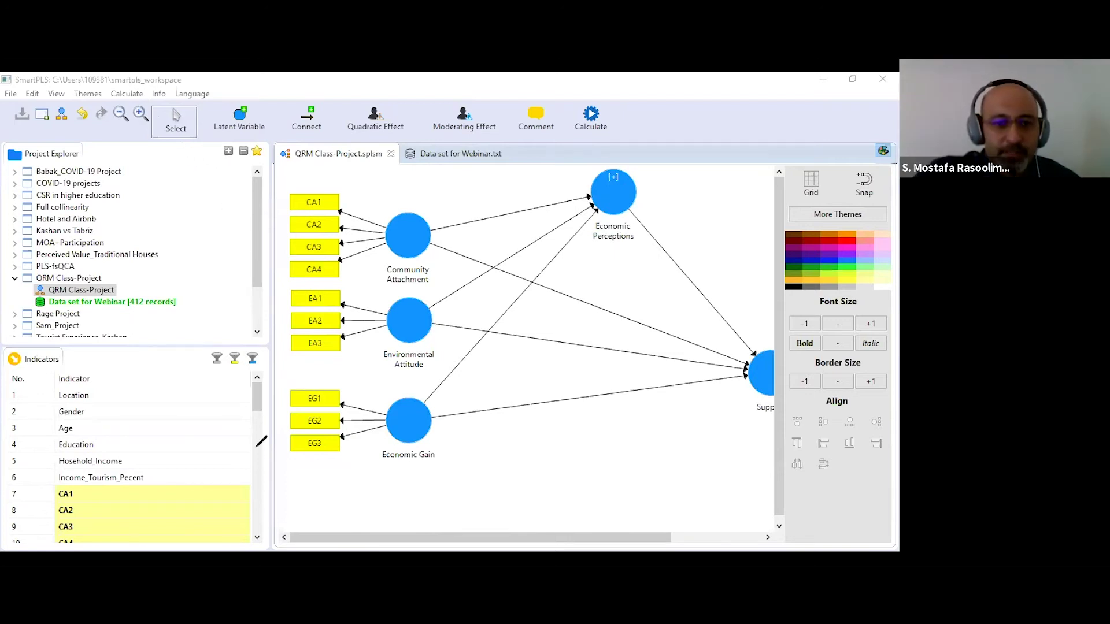
# Step: Handwrite hypothesis H1 across the lower canvas, stating that the effect on support is stronger for residents with a high level of involvement
pyautogui.moveTo(173, 475)
pyautogui.mouseDown()
pyautogui.moveTo(187, 515)
pyautogui.moveTo(201, 519)
pyautogui.mouseUp()
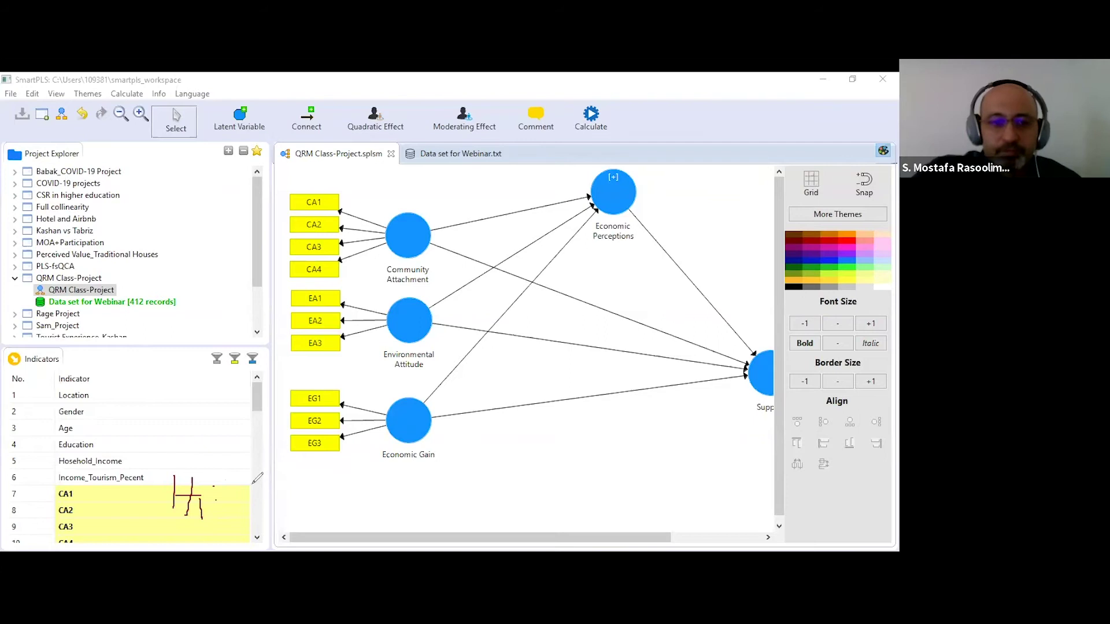
pyautogui.moveTo(242, 477)
pyautogui.mouseDown()
pyautogui.moveTo(230, 503)
pyautogui.moveTo(250, 479)
pyautogui.moveTo(256, 505)
pyautogui.mouseUp()
pyautogui.moveTo(263, 466)
pyautogui.mouseDown()
pyautogui.moveTo(264, 509)
pyautogui.moveTo(281, 497)
pyautogui.moveTo(316, 503)
pyautogui.moveTo(324, 482)
pyautogui.mouseUp()
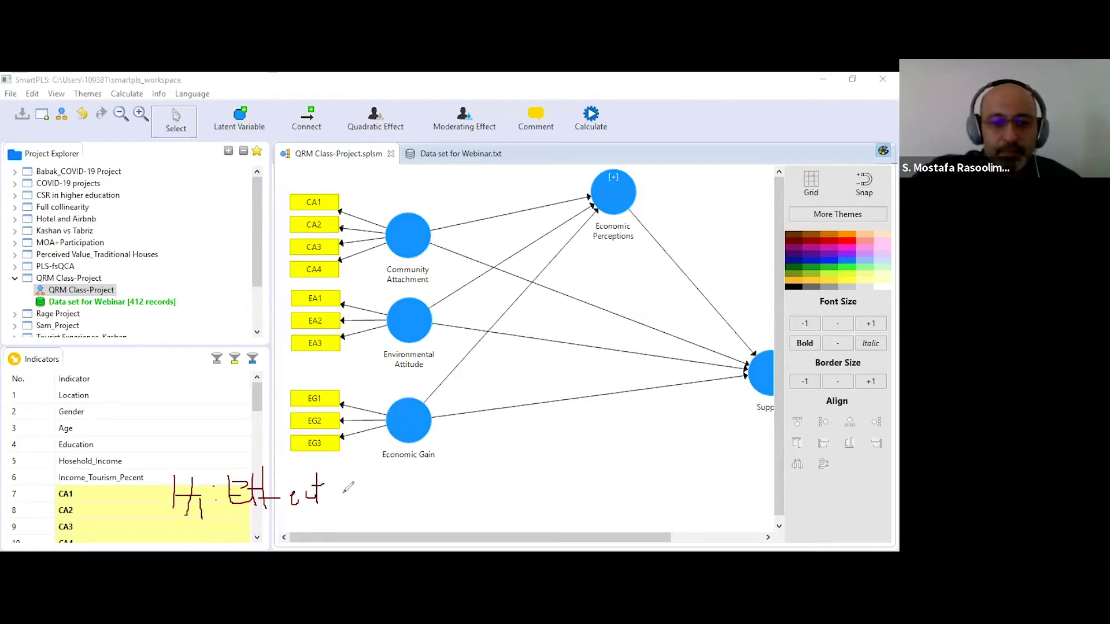
pyautogui.moveTo(352, 483)
pyautogui.mouseDown()
pyautogui.moveTo(365, 496)
pyautogui.moveTo(384, 479)
pyautogui.moveTo(428, 500)
pyautogui.moveTo(432, 483)
pyautogui.moveTo(463, 475)
pyautogui.mouseUp()
pyautogui.moveTo(465, 477)
pyautogui.mouseDown()
pyautogui.moveTo(492, 494)
pyautogui.moveTo(504, 468)
pyautogui.moveTo(519, 490)
pyautogui.moveTo(525, 474)
pyautogui.mouseUp()
pyautogui.moveTo(527, 471); pyautogui.dragTo(528, 506)
pyautogui.moveTo(529, 477)
pyautogui.mouseDown()
pyautogui.moveTo(613, 488)
pyautogui.moveTo(626, 469)
pyautogui.moveTo(623, 489)
pyautogui.moveTo(633, 471)
pyautogui.moveTo(675, 483)
pyautogui.moveTo(671, 506)
pyautogui.moveTo(698, 467)
pyautogui.moveTo(724, 468)
pyautogui.moveTo(723, 492)
pyautogui.moveTo(739, 471)
pyautogui.moveTo(734, 486)
pyautogui.moveTo(797, 466)
pyautogui.moveTo(786, 489)
pyautogui.moveTo(830, 475)
pyautogui.moveTo(839, 493)
pyautogui.moveTo(851, 472)
pyautogui.moveTo(863, 492)
pyautogui.mouseUp()
pyautogui.click(569, 466)
pyautogui.moveTo(600, 520); pyautogui.dragTo(617, 513)
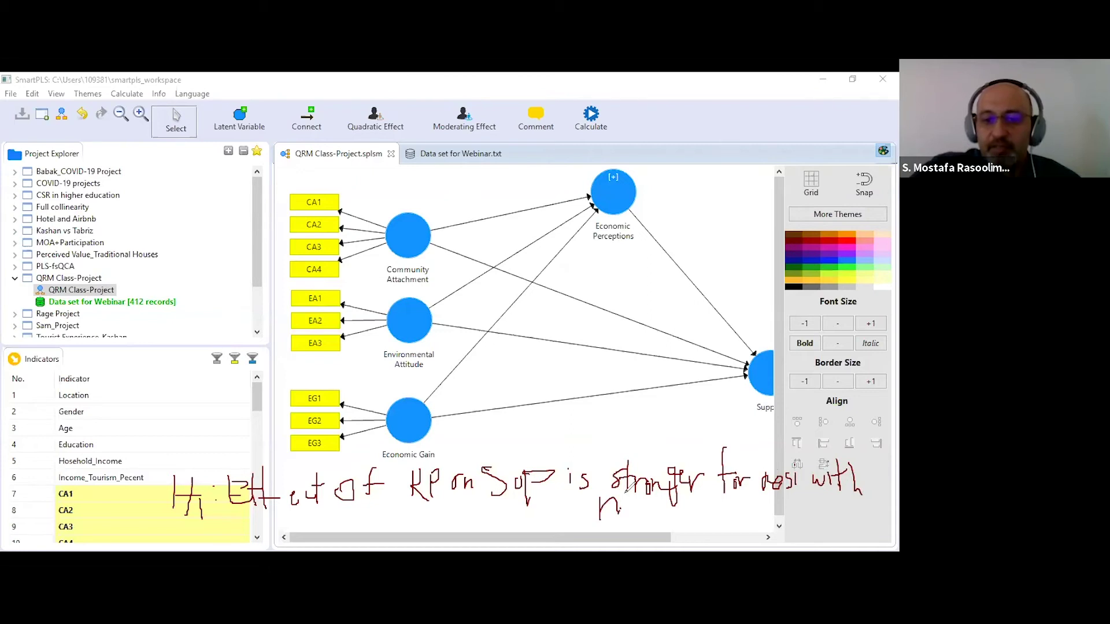
pyautogui.moveTo(636, 506); pyautogui.dragTo(645, 524)
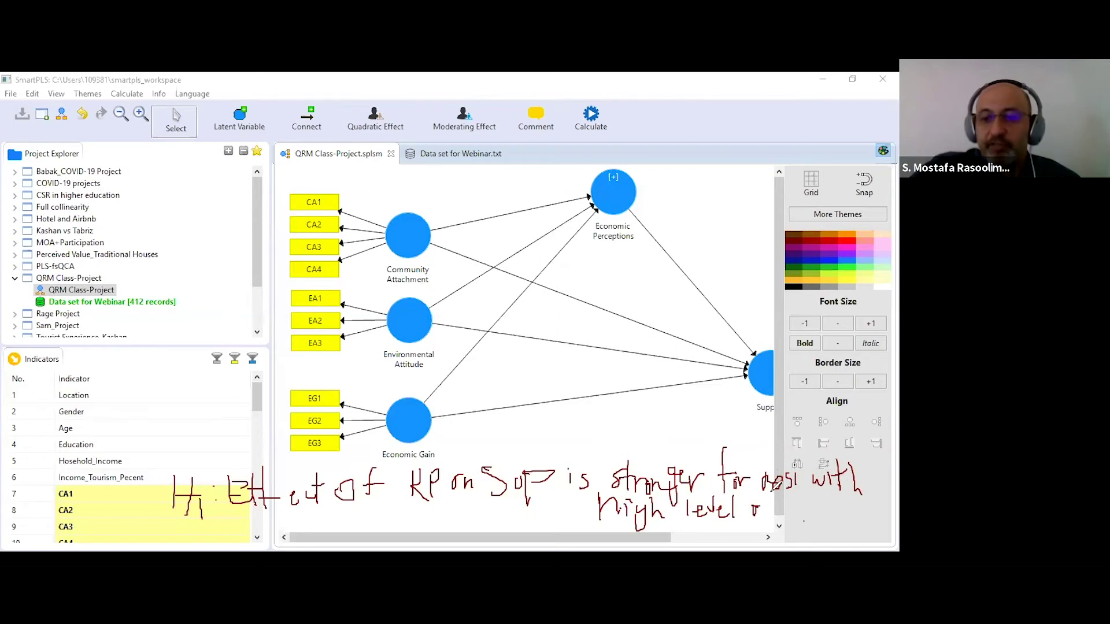
pyautogui.moveTo(768, 509)
pyautogui.mouseDown()
pyautogui.moveTo(812, 522)
pyautogui.moveTo(825, 504)
pyautogui.moveTo(841, 512)
pyautogui.moveTo(848, 492)
pyautogui.moveTo(853, 518)
pyautogui.moveTo(861, 512)
pyautogui.mouseUp()
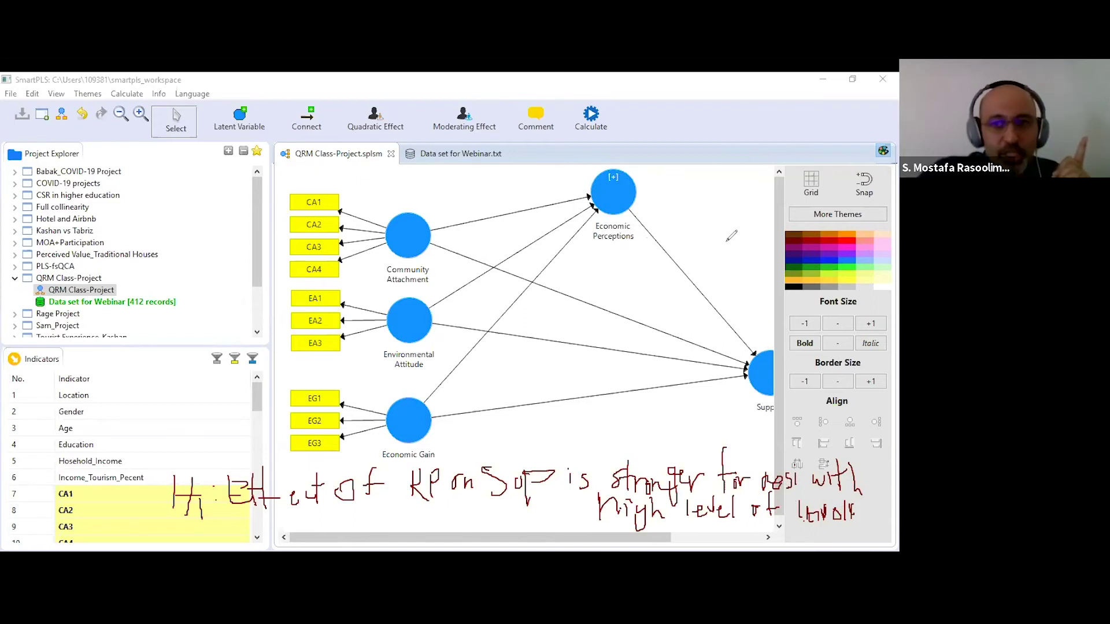
# Step: Sketch a circled "Inv" moderator with a dashed arrow to the Economic Perceptions–Support path, and erase all handwritten annotations
pyautogui.moveTo(749, 209)
pyautogui.mouseDown()
pyautogui.moveTo(722, 215)
pyautogui.moveTo(777, 184)
pyautogui.moveTo(729, 213)
pyautogui.moveTo(774, 184)
pyautogui.moveTo(767, 202)
pyautogui.mouseUp()
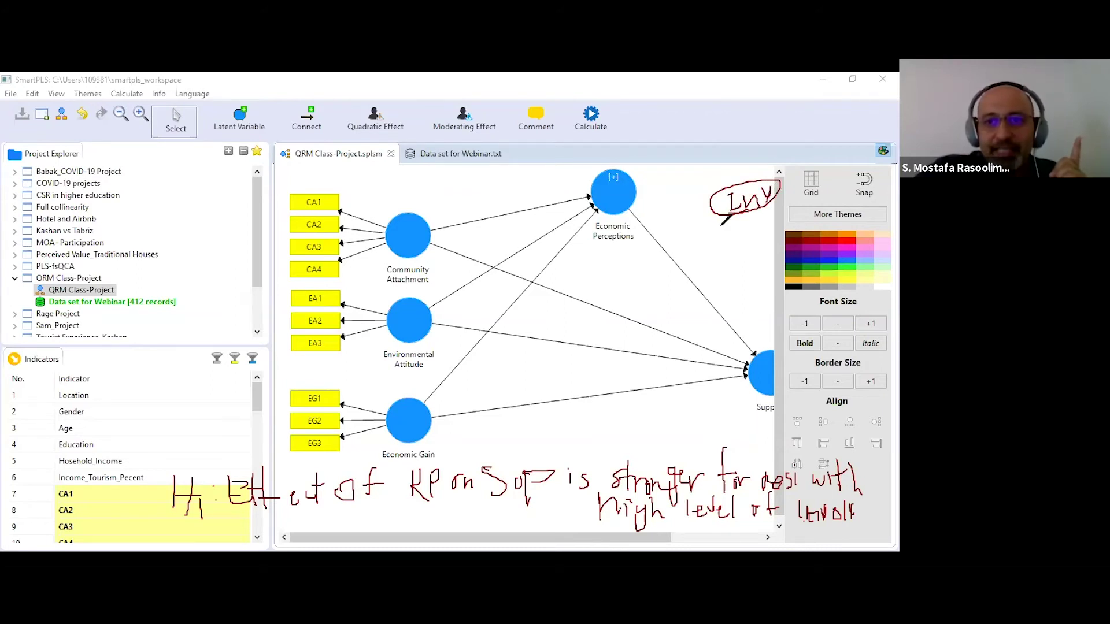
pyautogui.moveTo(720, 223)
pyautogui.mouseDown()
pyautogui.moveTo(678, 267)
pyautogui.moveTo(699, 262)
pyautogui.mouseUp()
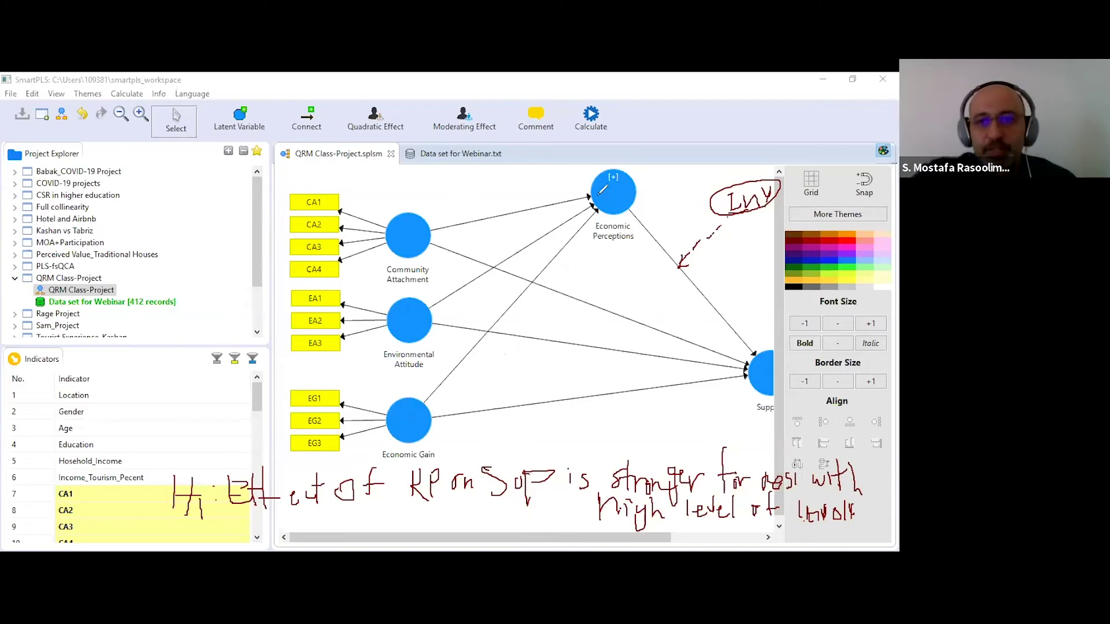
pyautogui.press('e')
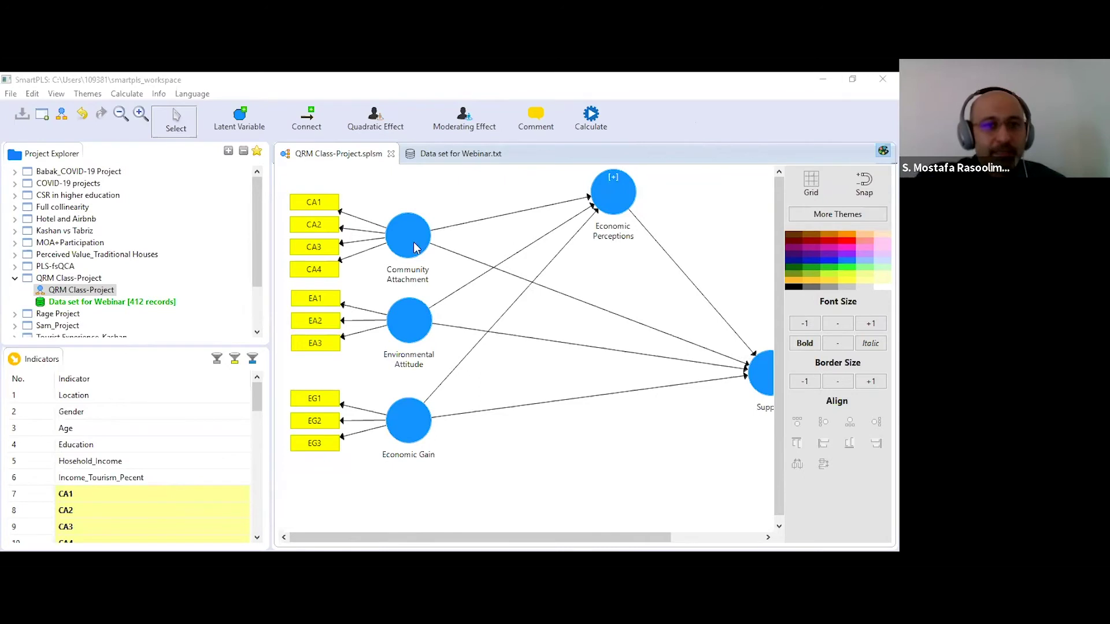
# Step: Add a new latent variable in the empty area below the structural paths, between Economic Gain and Support
pyautogui.click(241, 114)
pyautogui.click(613, 445)
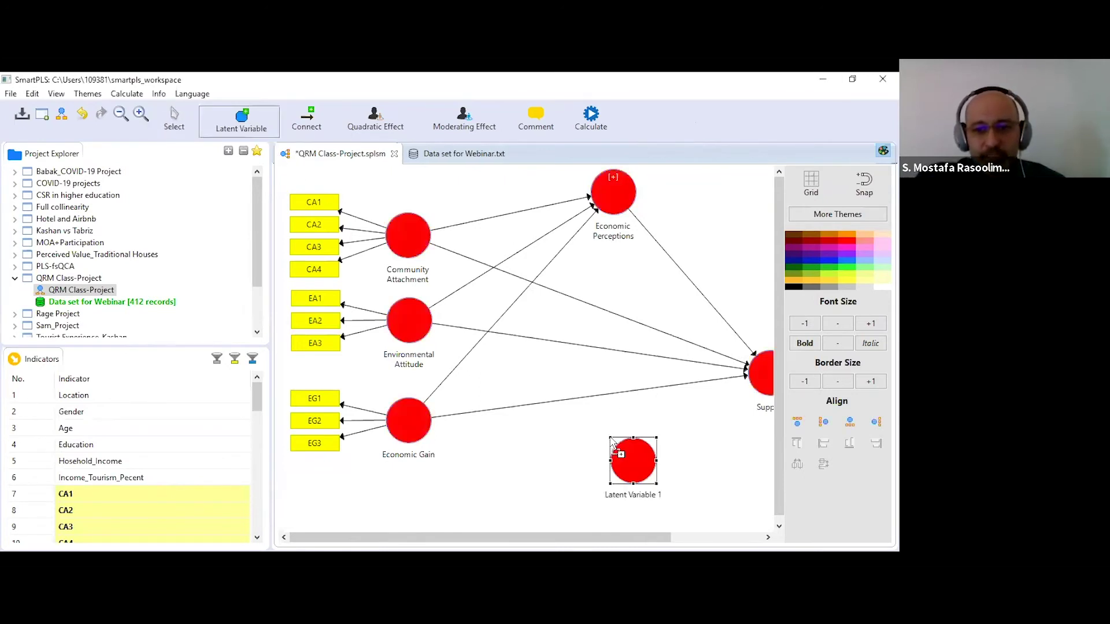
pyautogui.click(175, 119)
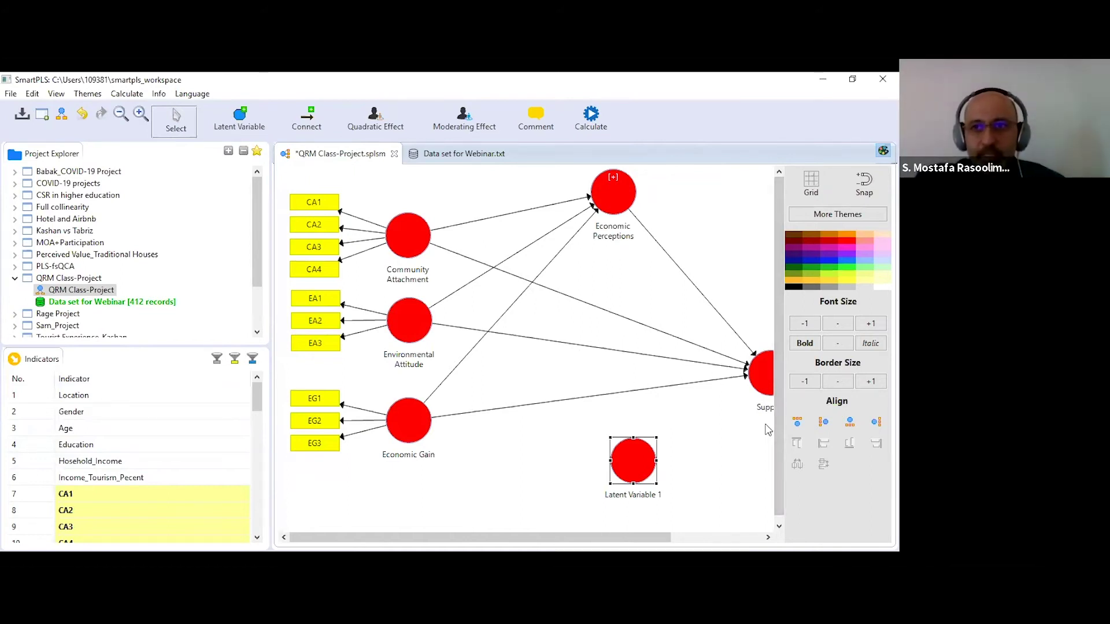
# Step: Assign the indicators INV1, INV2, INV3 and INV4 to the new latent variable
pyautogui.scroll(-7, 120, 475)
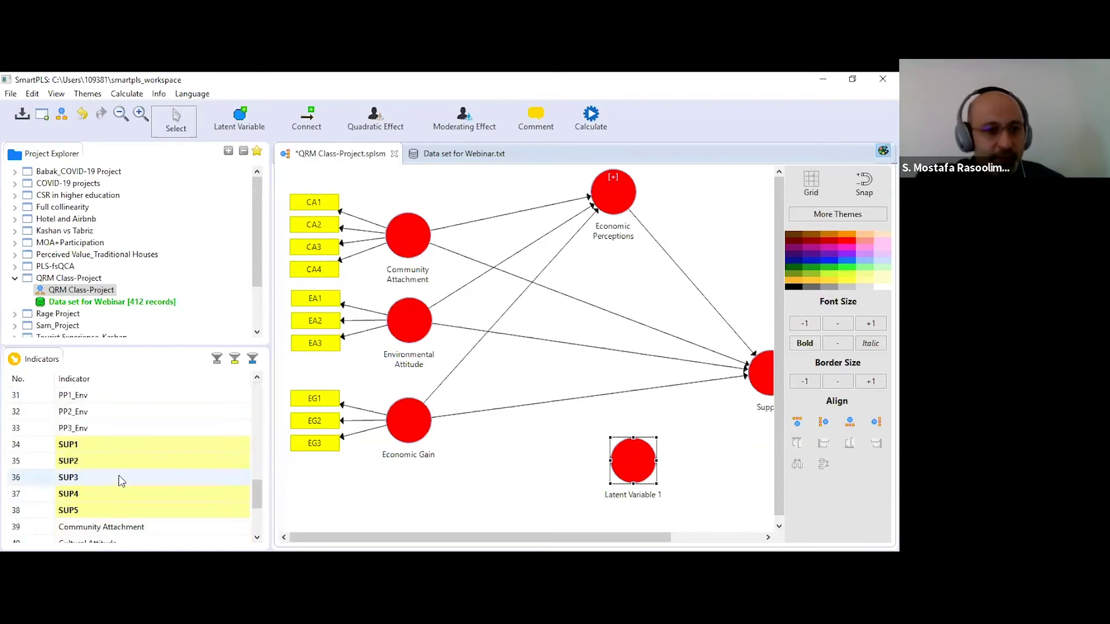
pyautogui.scroll(-5, 81, 497)
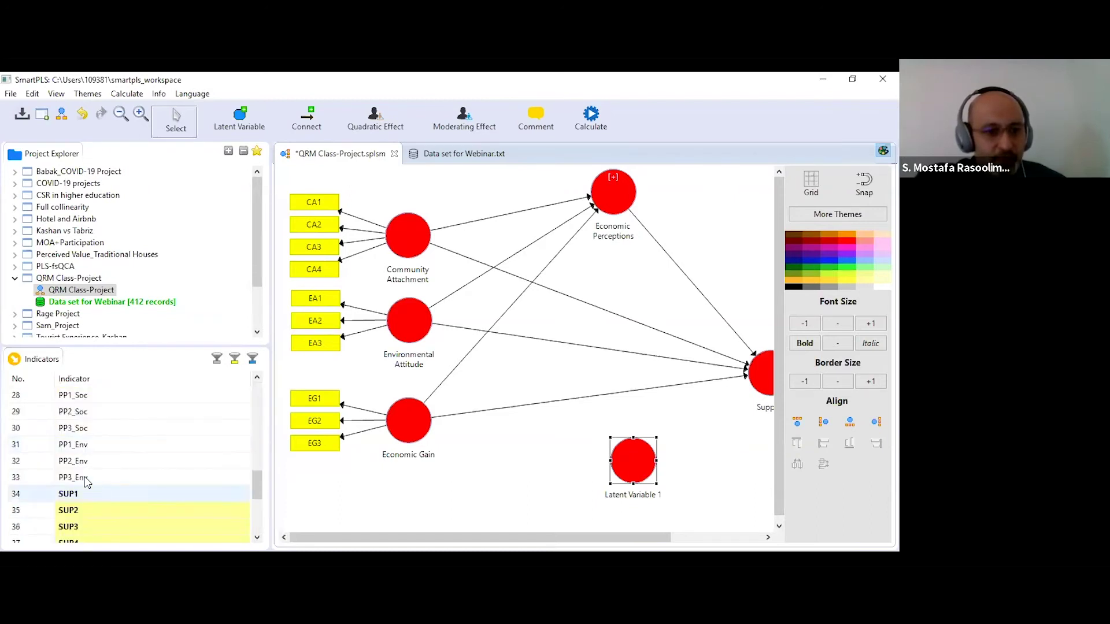
pyautogui.scroll(7, 97, 467)
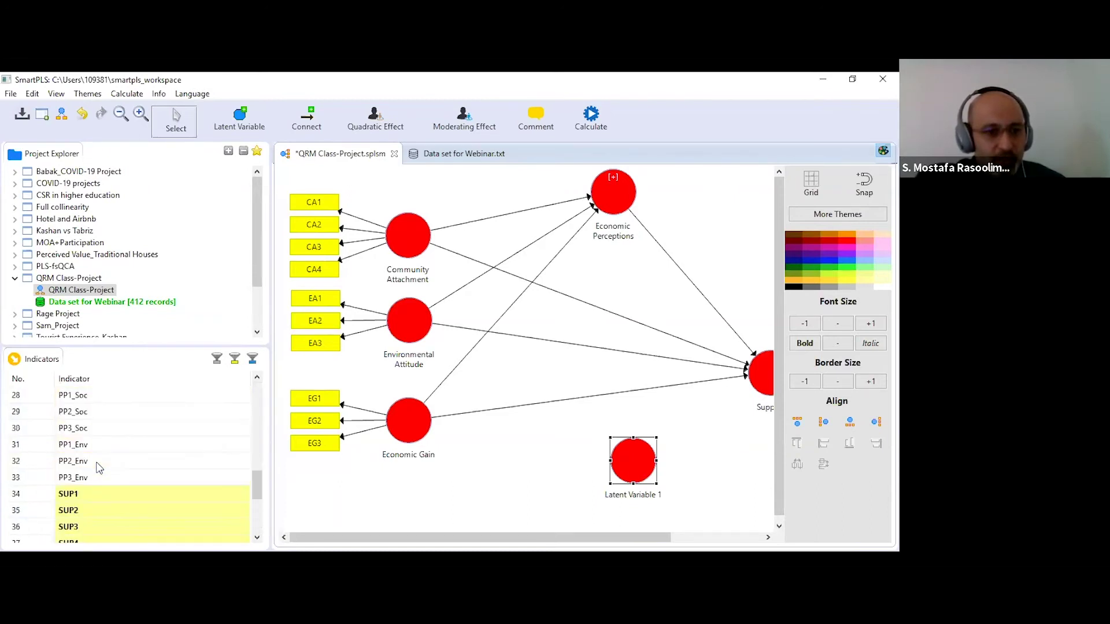
pyautogui.click(74, 461)
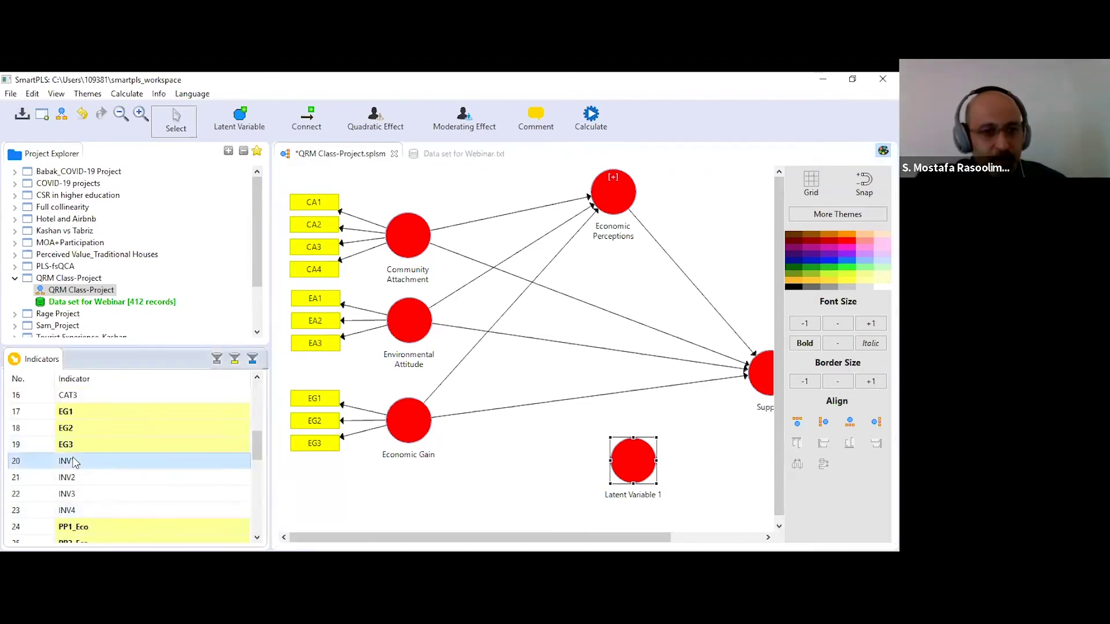
pyautogui.hotkey('shift', 'Down')
pyautogui.hotkey('shift', 'Down')
pyautogui.hotkey('shift', 'Down')
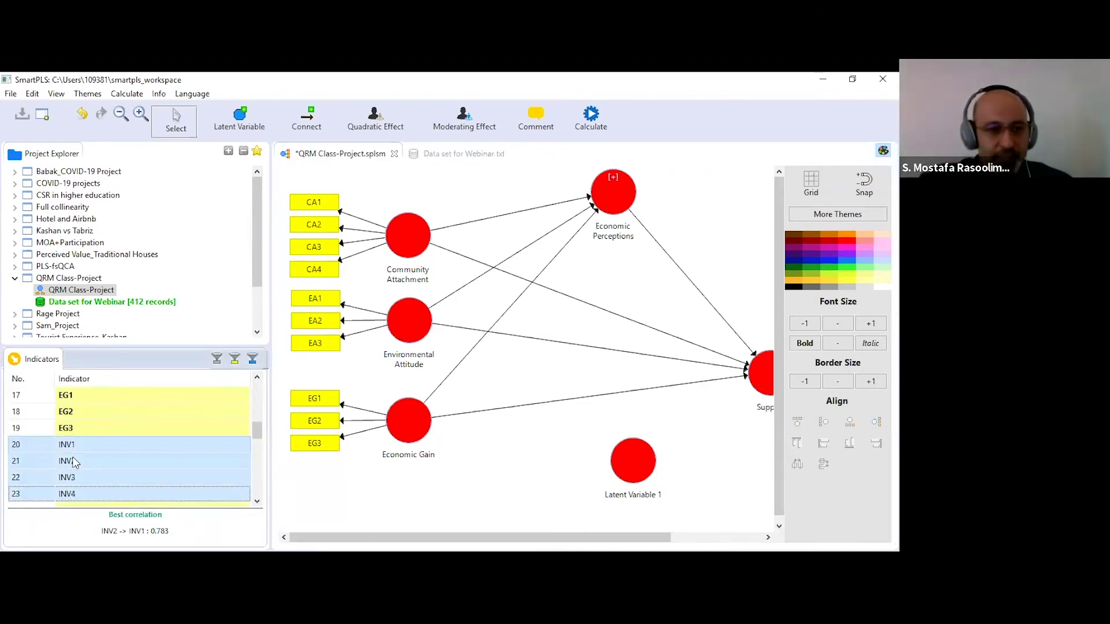
pyautogui.moveTo(74, 461); pyautogui.dragTo(623, 452)
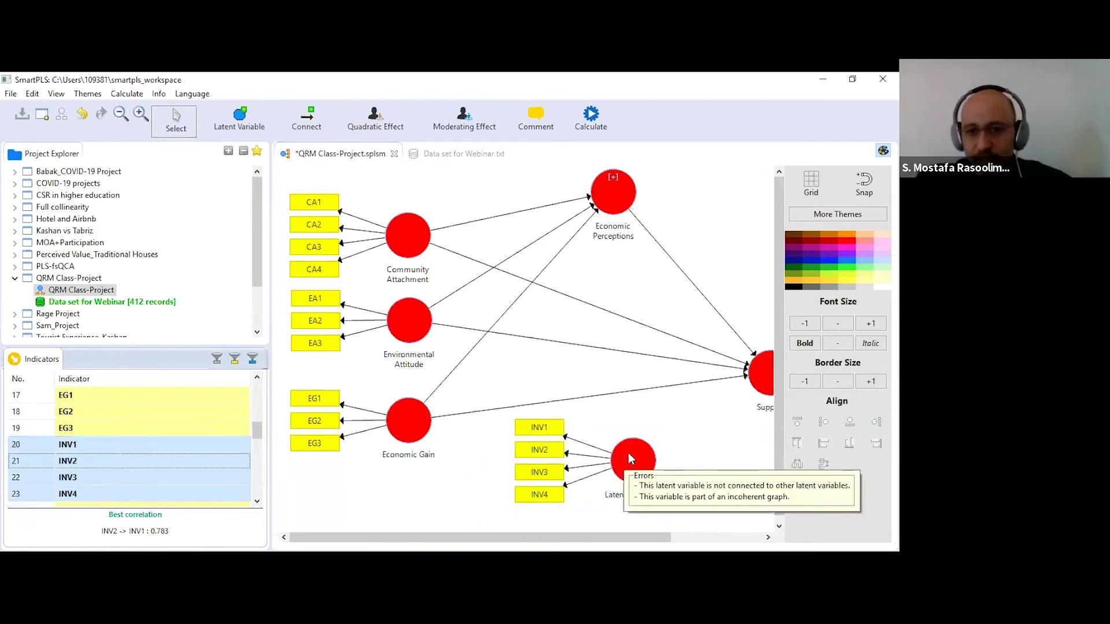
# Step: Rename the latent variable measured by INV1 to INV4 as Involvement
pyautogui.rightClick(628, 452)
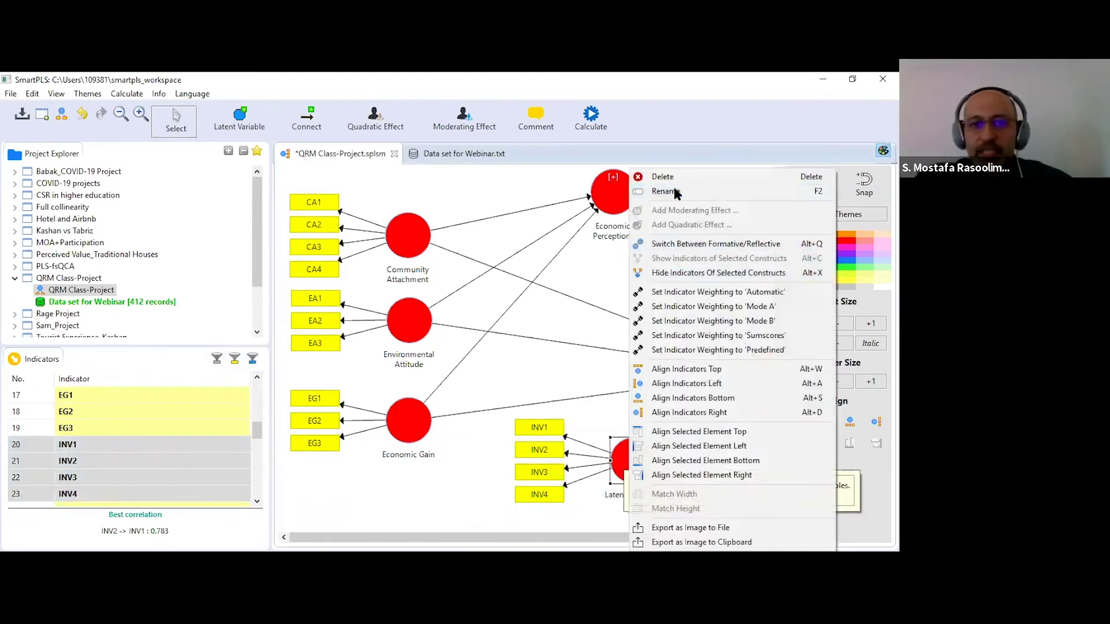
pyautogui.click(676, 192)
pyautogui.press('BackSpace')
pyautogui.write('Invo')
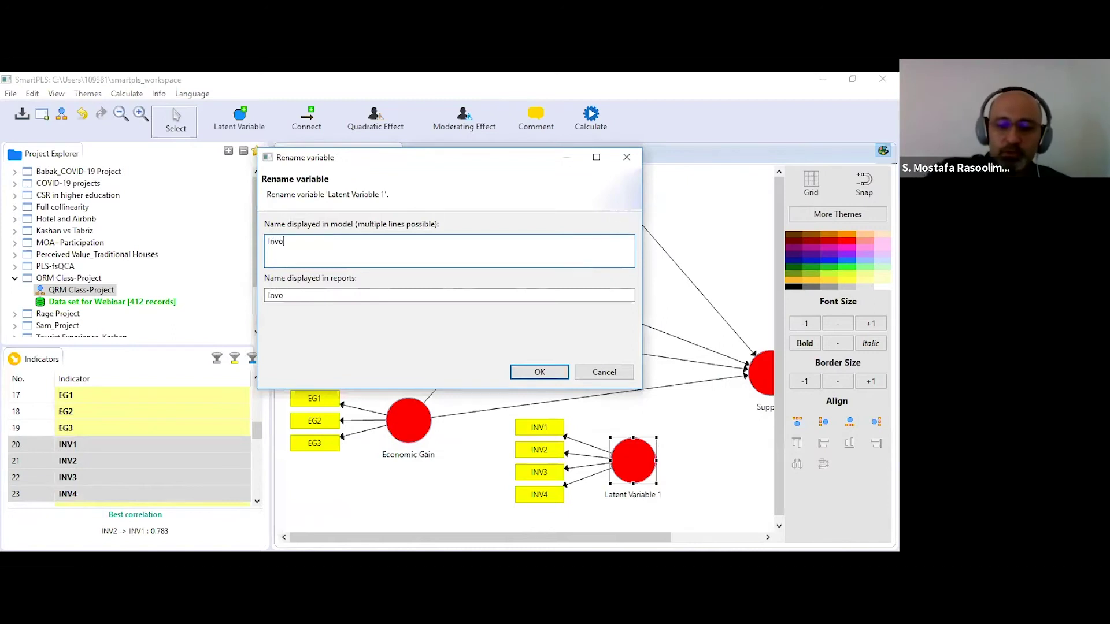
pyautogui.write('lvement')
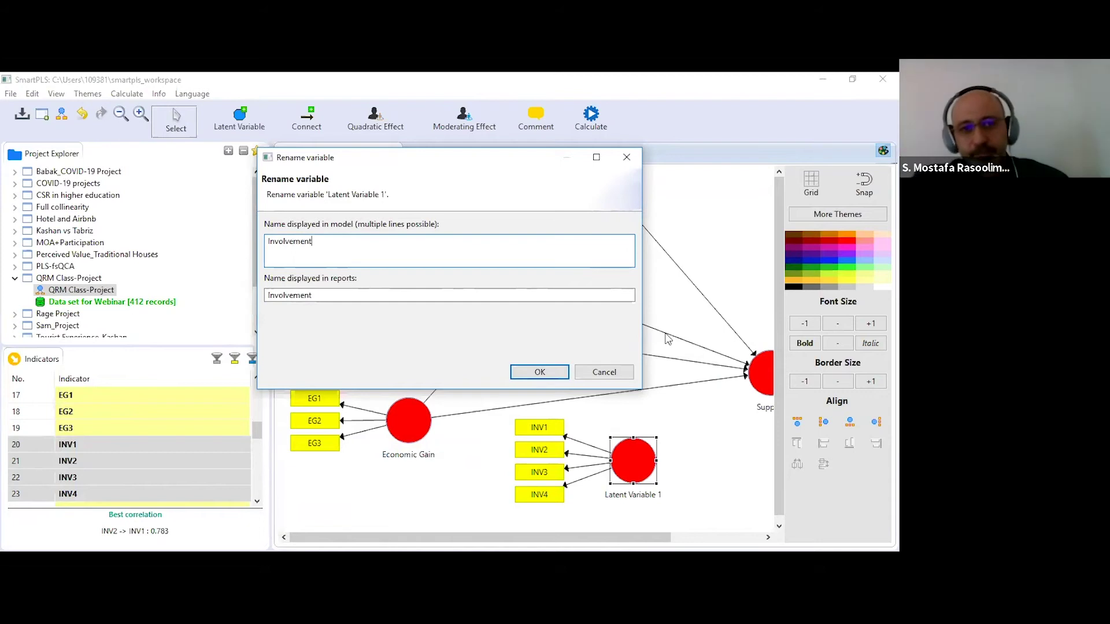
pyautogui.click(555, 373)
pyautogui.click(718, 480)
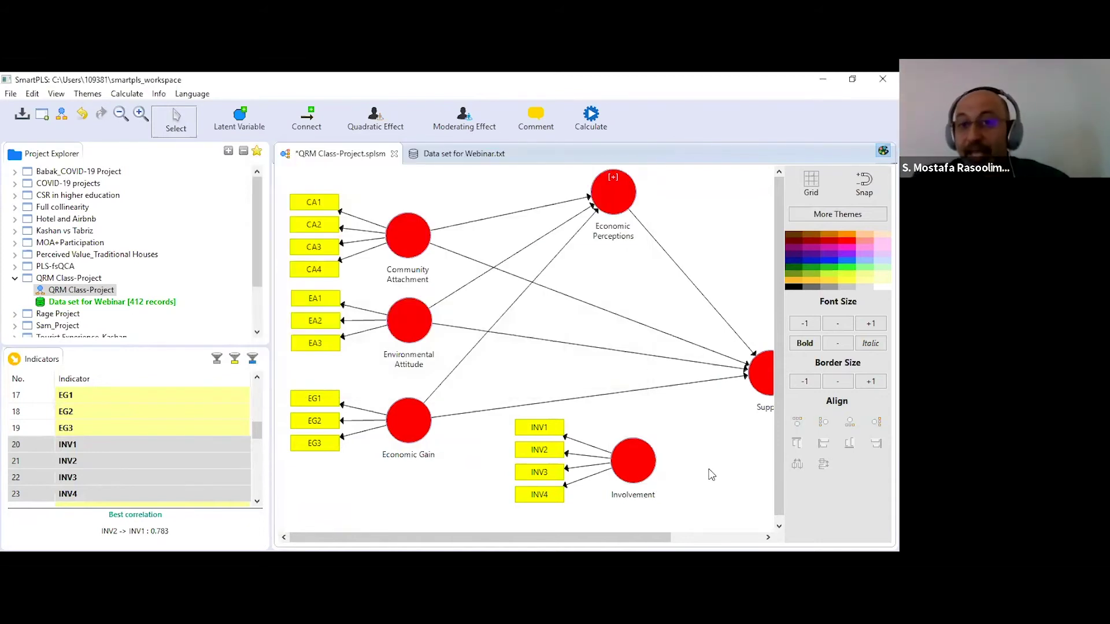
# Step: Connect Involvement to Support with a structural path
pyautogui.click(308, 121)
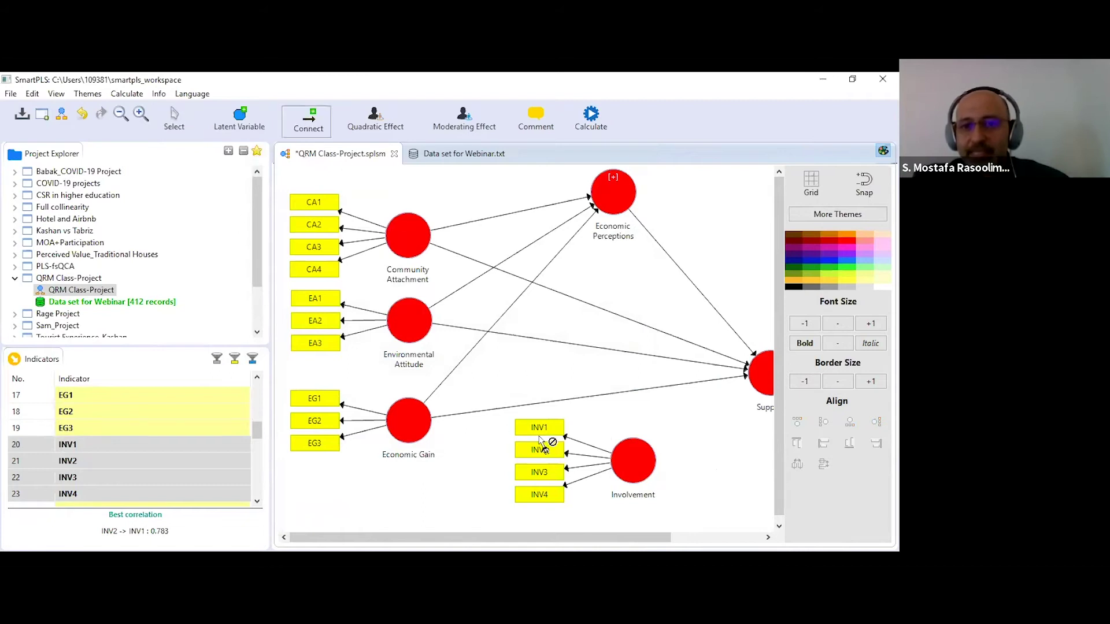
pyautogui.click(631, 462)
pyautogui.click(771, 375)
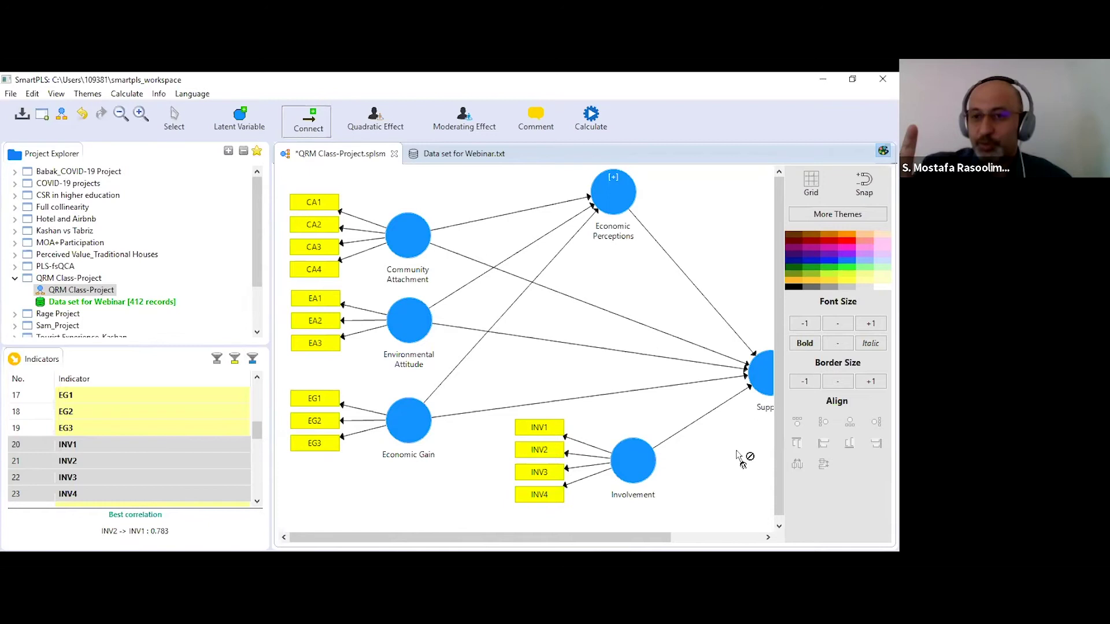
pyautogui.click(176, 122)
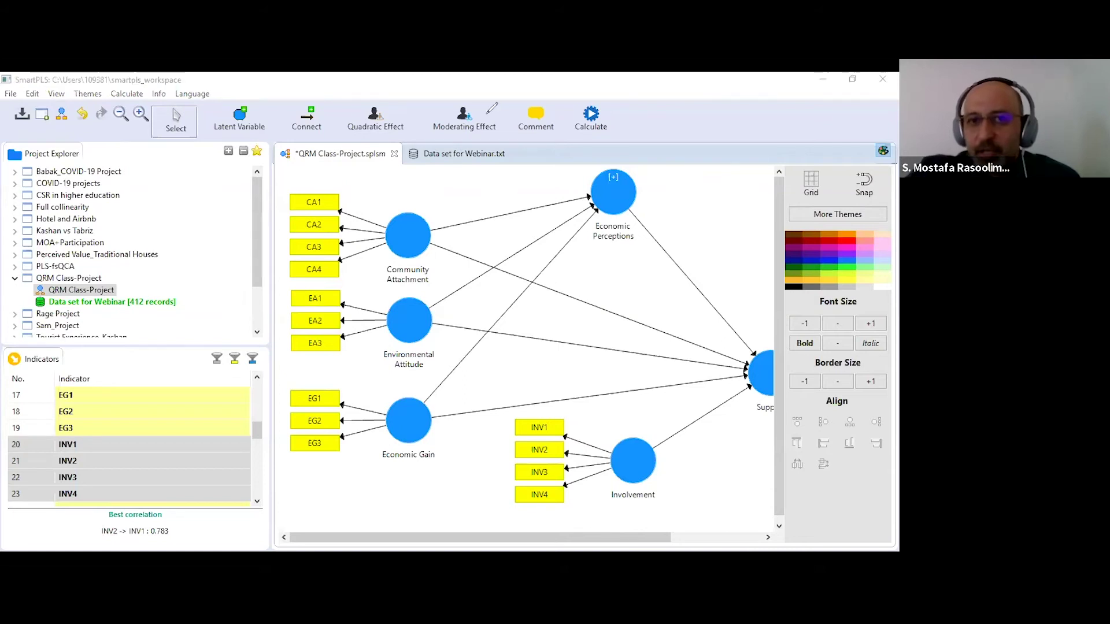
# Step: Start a moderating effect on Support and choose Involvement as the moderator variable
pyautogui.moveTo(495, 110)
pyautogui.mouseDown()
pyautogui.moveTo(450, 109)
pyautogui.moveTo(434, 137)
pyautogui.moveTo(492, 132)
pyautogui.moveTo(493, 105)
pyautogui.mouseUp()
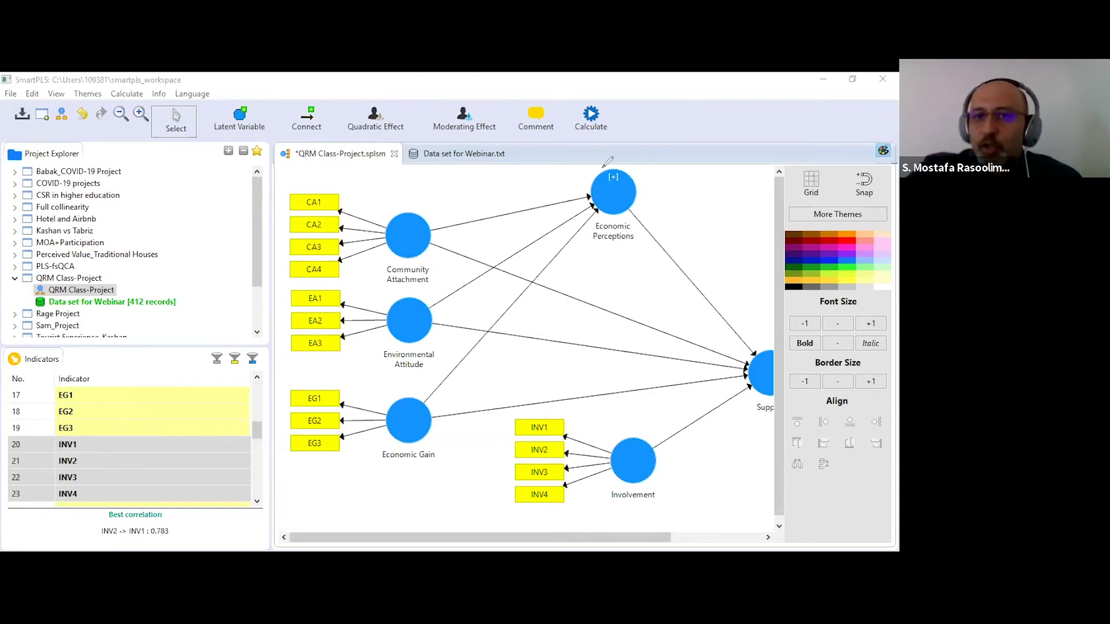
pyautogui.click(465, 126)
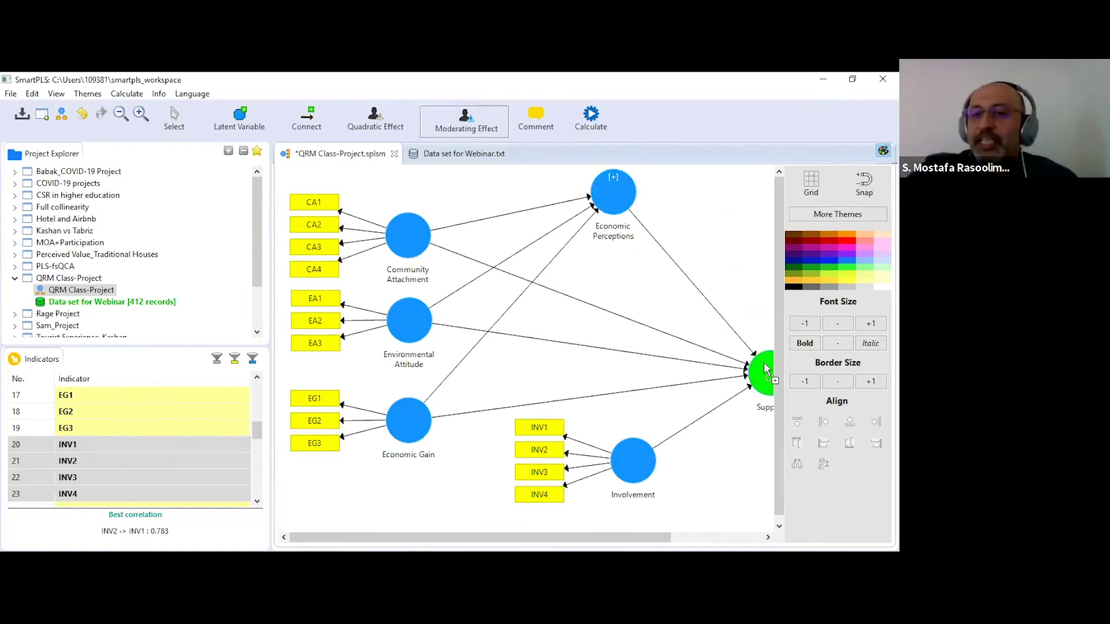
pyautogui.hscroll(3, 764, 367)
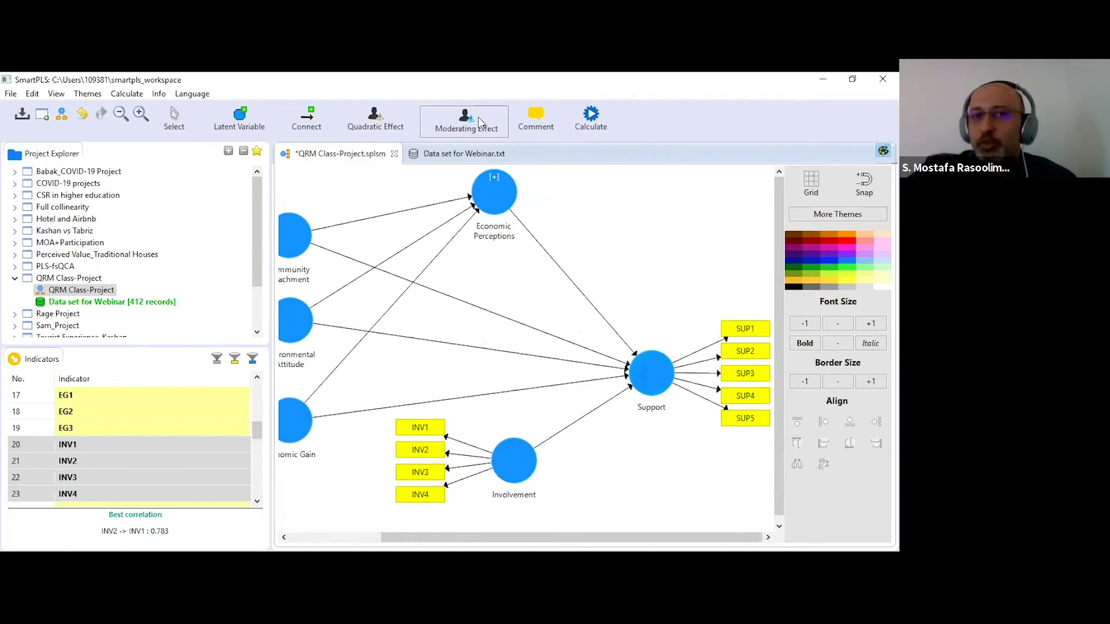
pyautogui.click(644, 368)
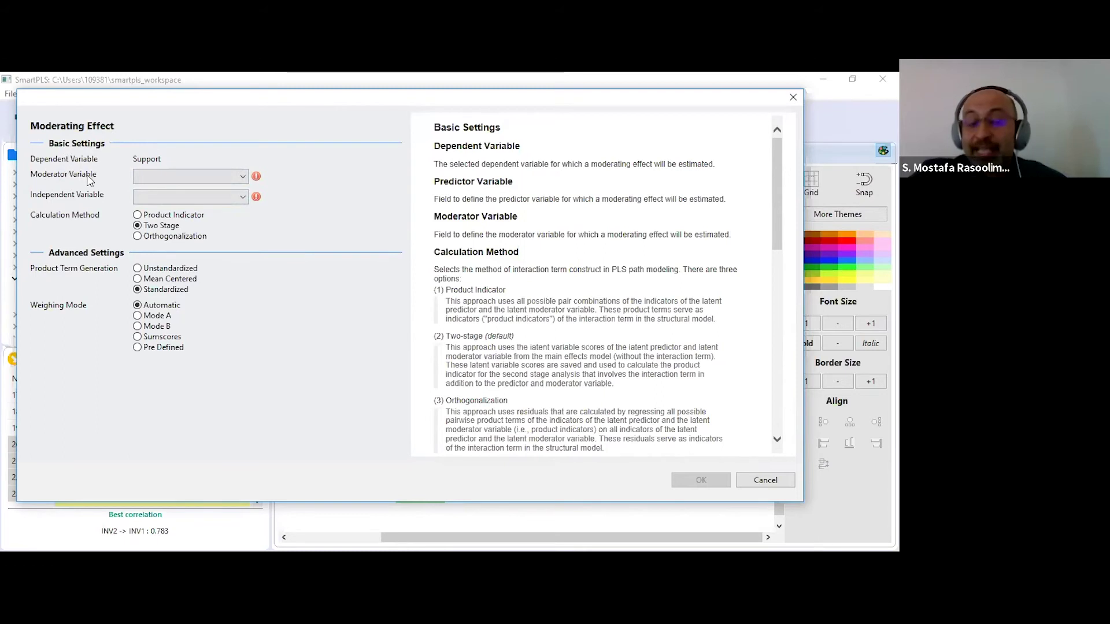
pyautogui.click(243, 177)
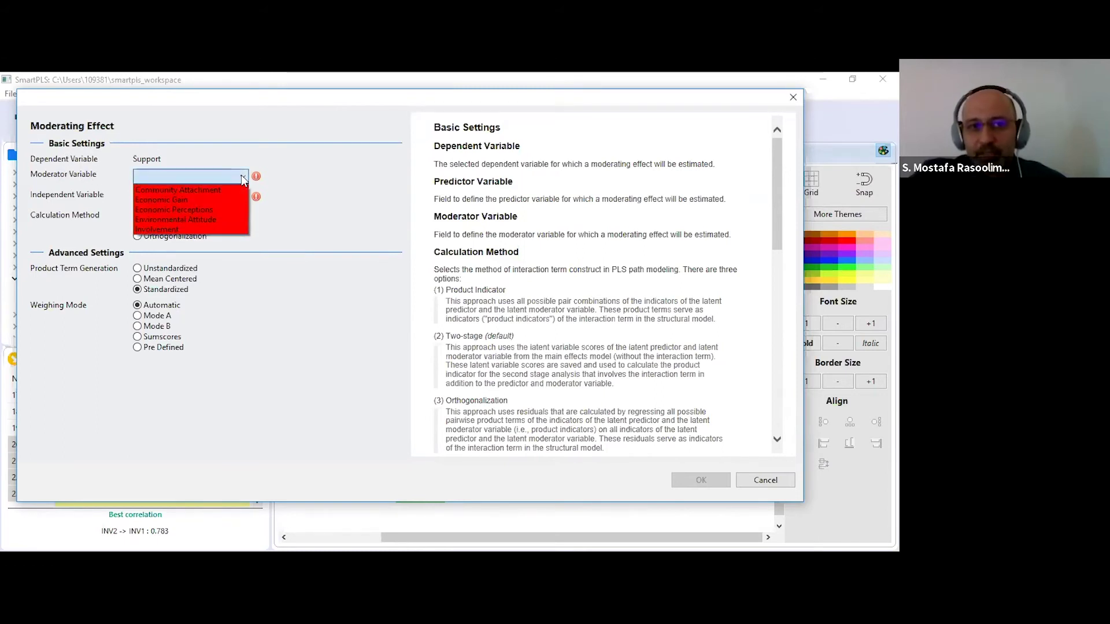
pyautogui.click(158, 230)
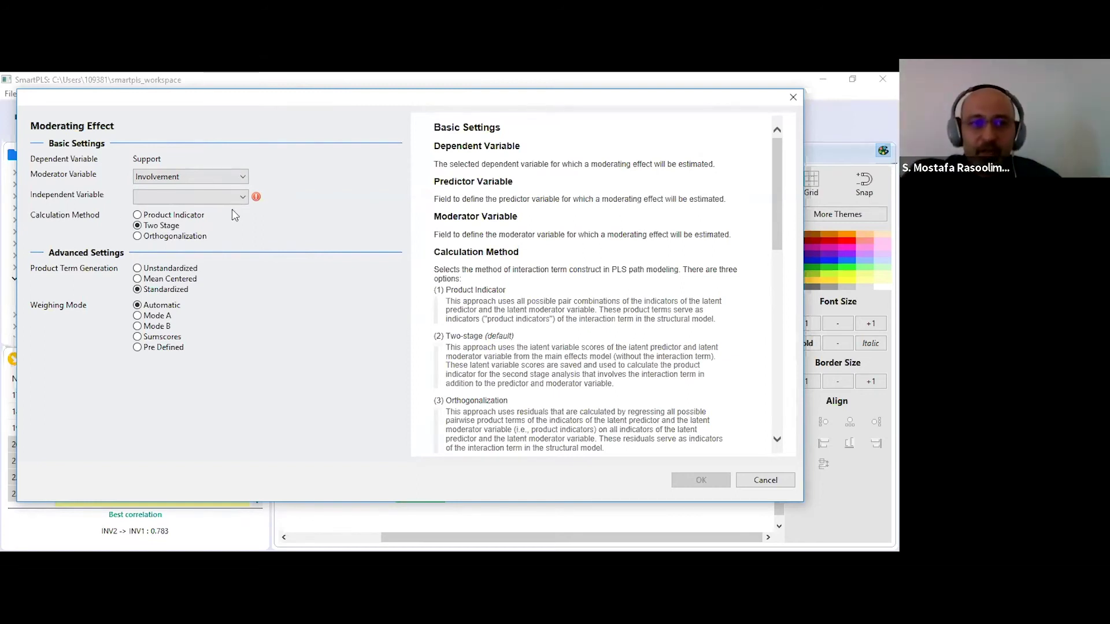
# Step: Check the paths into Support in the model and choose Economic Perceptions as the moderating effect's independent variable
pyautogui.click(241, 196)
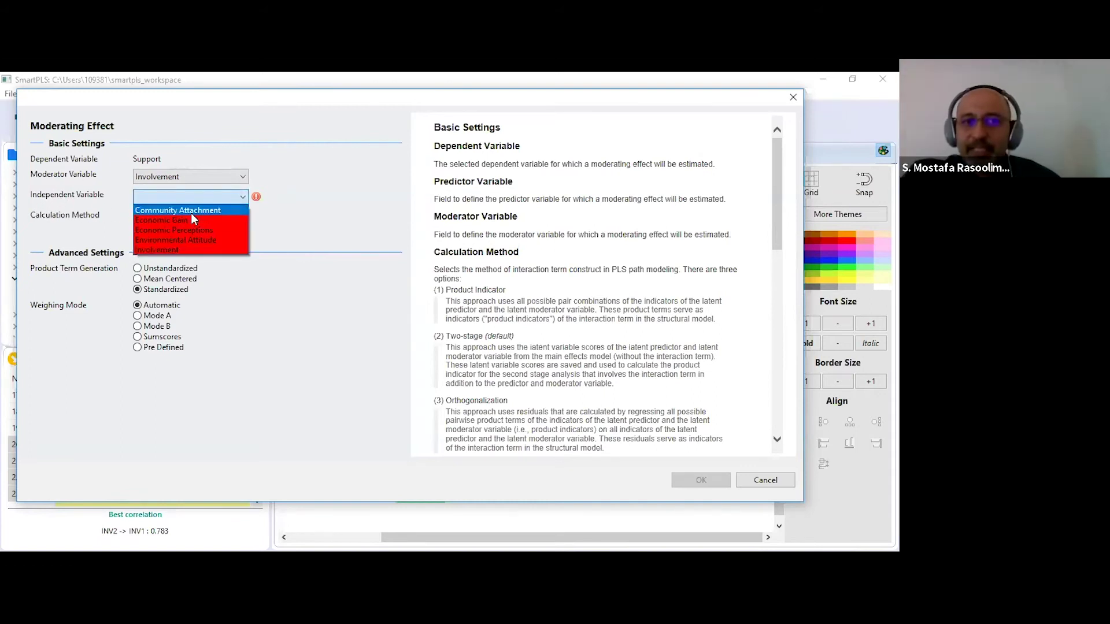
pyautogui.click(702, 99)
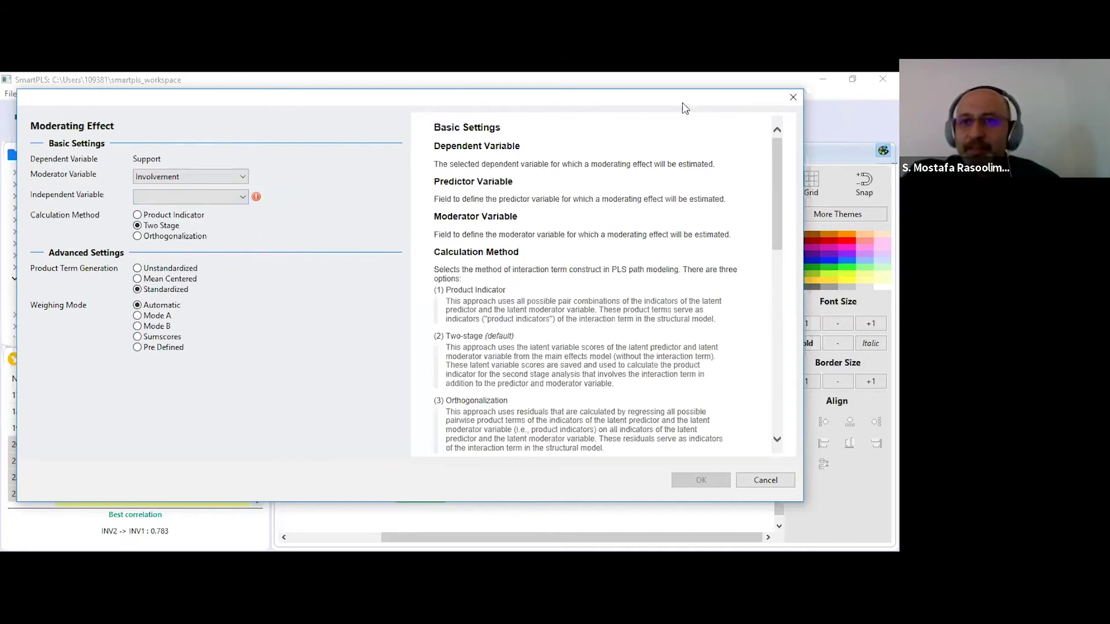
pyautogui.moveTo(689, 100); pyautogui.dragTo(678, 481)
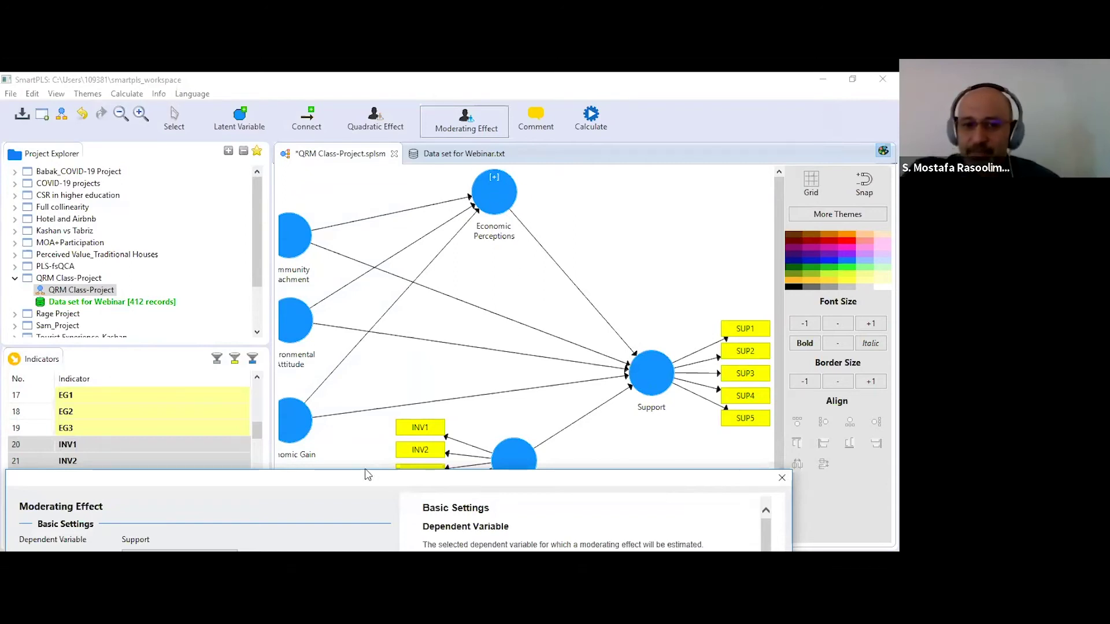
pyautogui.moveTo(366, 476); pyautogui.dragTo(359, 93)
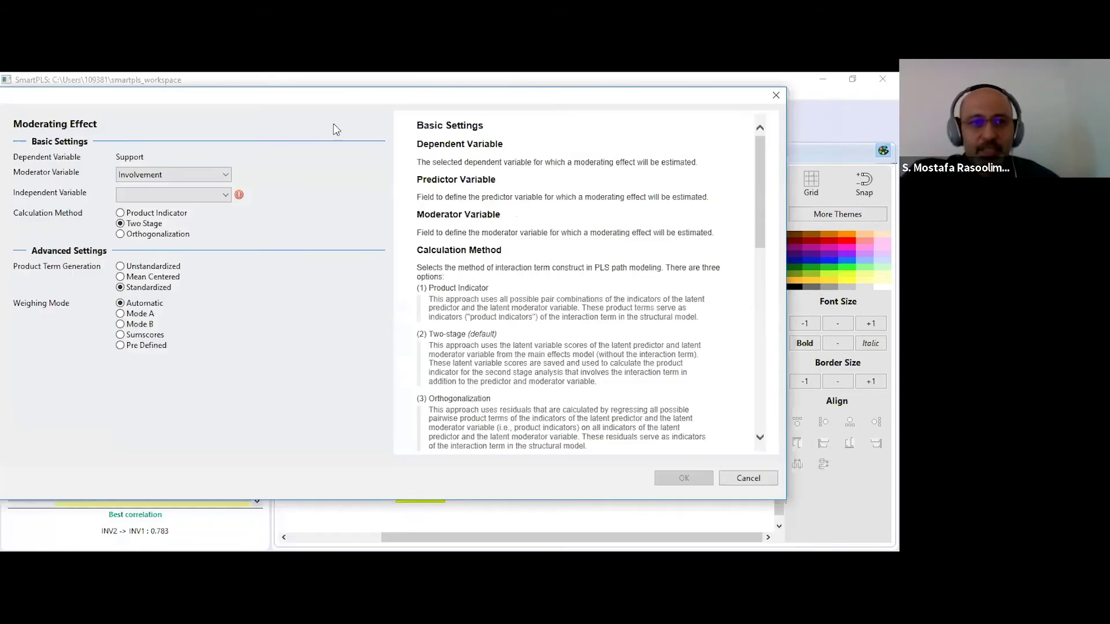
pyautogui.click(226, 196)
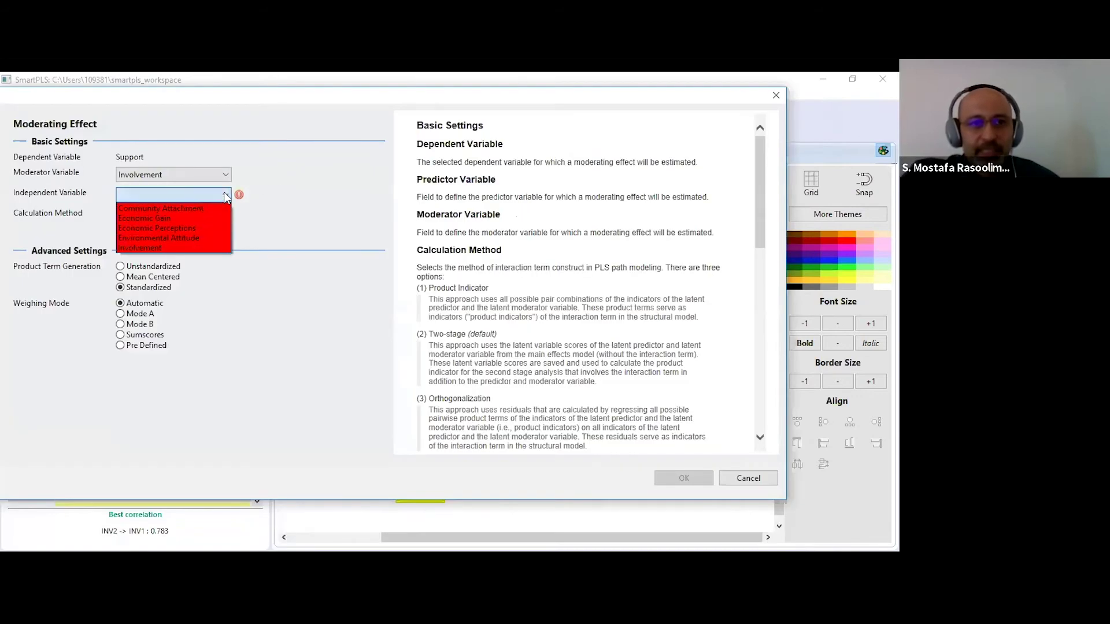
pyautogui.click(177, 230)
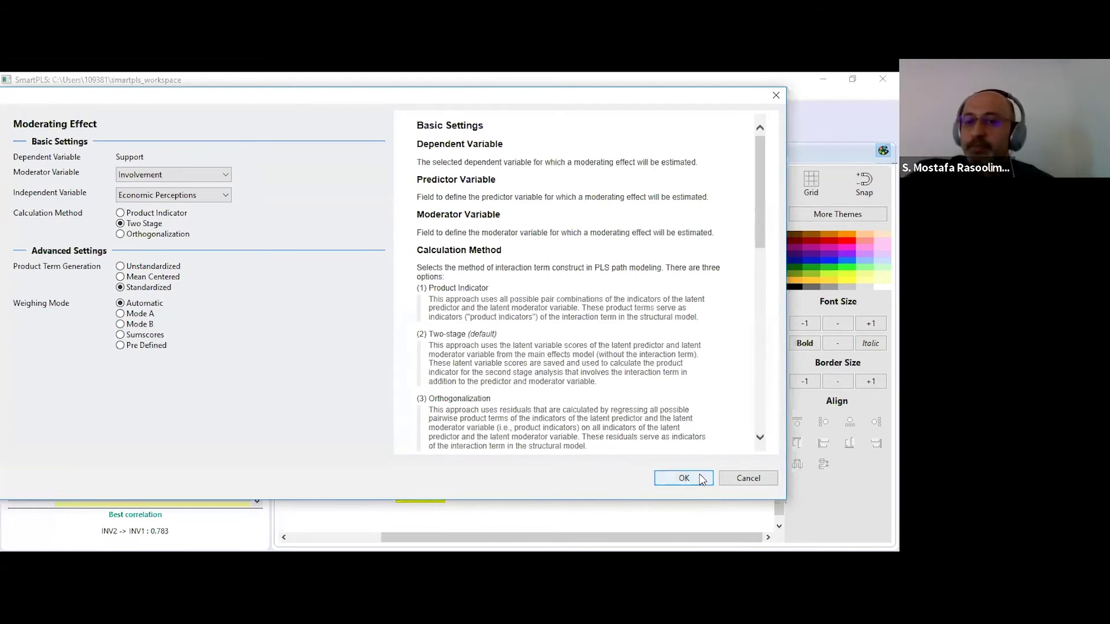
# Step: Create the two-stage moderating effect with standardized product terms and place its construct well above Support, beside Economic Perceptions
pyautogui.click(666, 476)
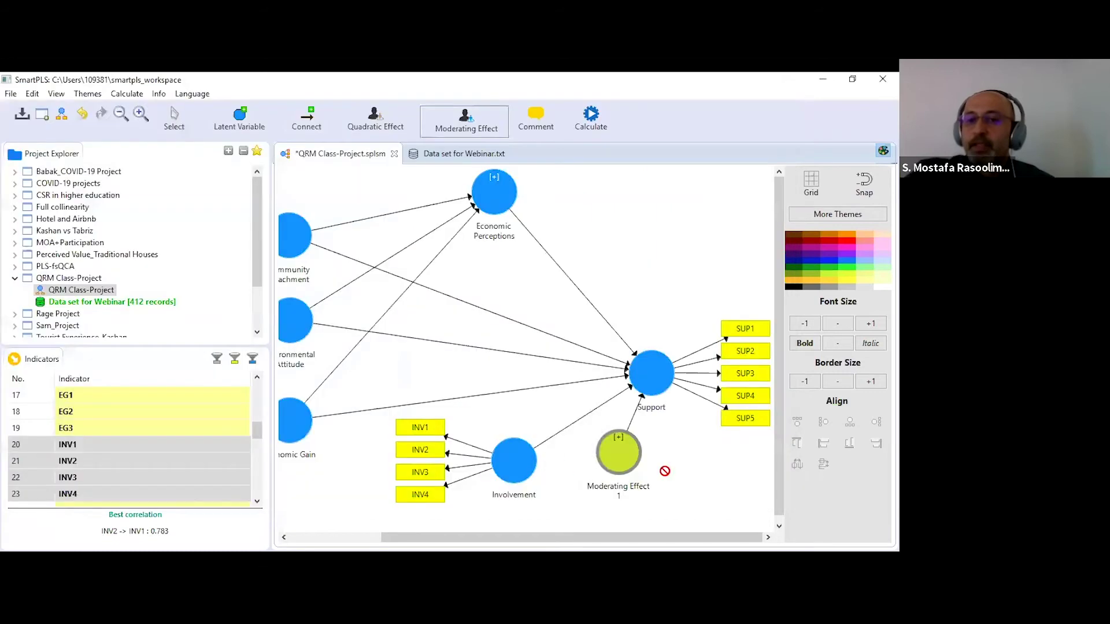
pyautogui.click(548, 278)
pyautogui.click(177, 122)
pyautogui.click(639, 461)
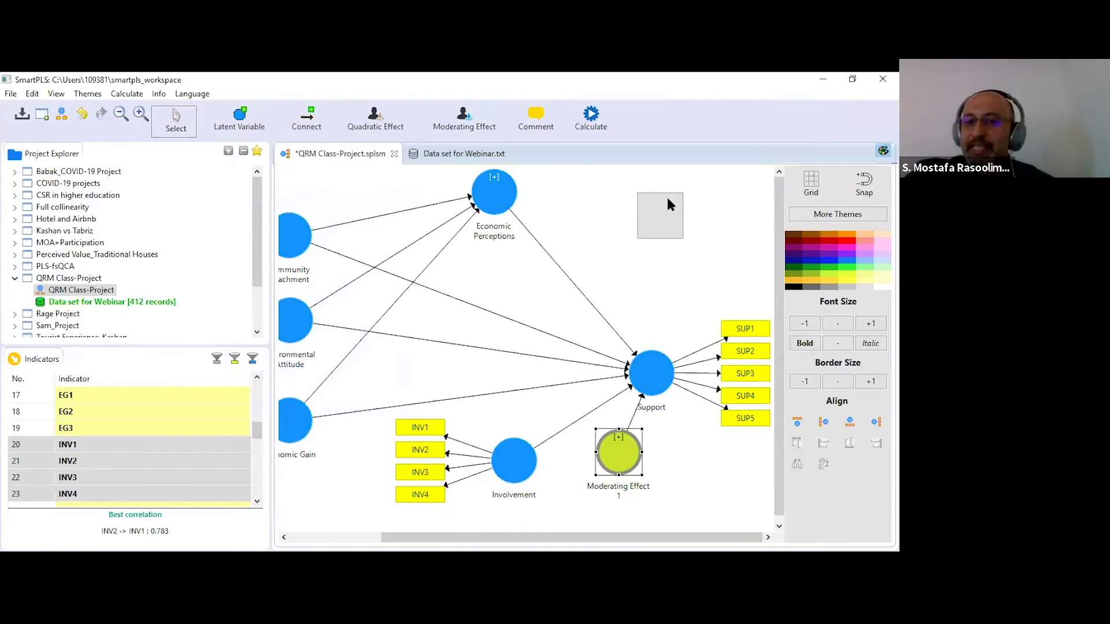
pyautogui.moveTo(668, 216); pyautogui.dragTo(668, 216)
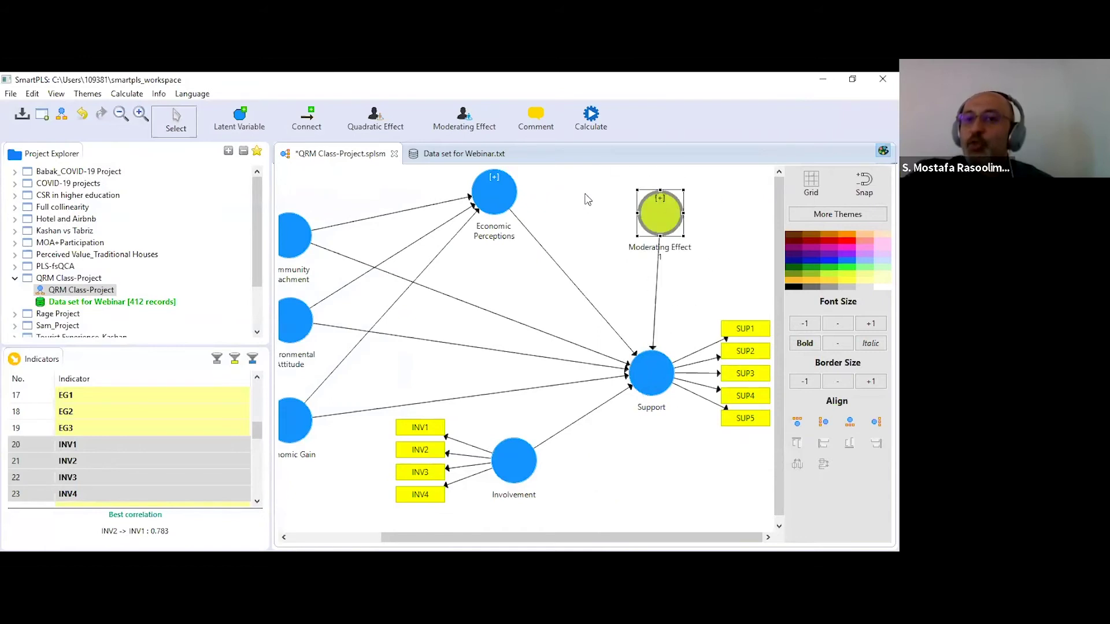
pyautogui.click(728, 234)
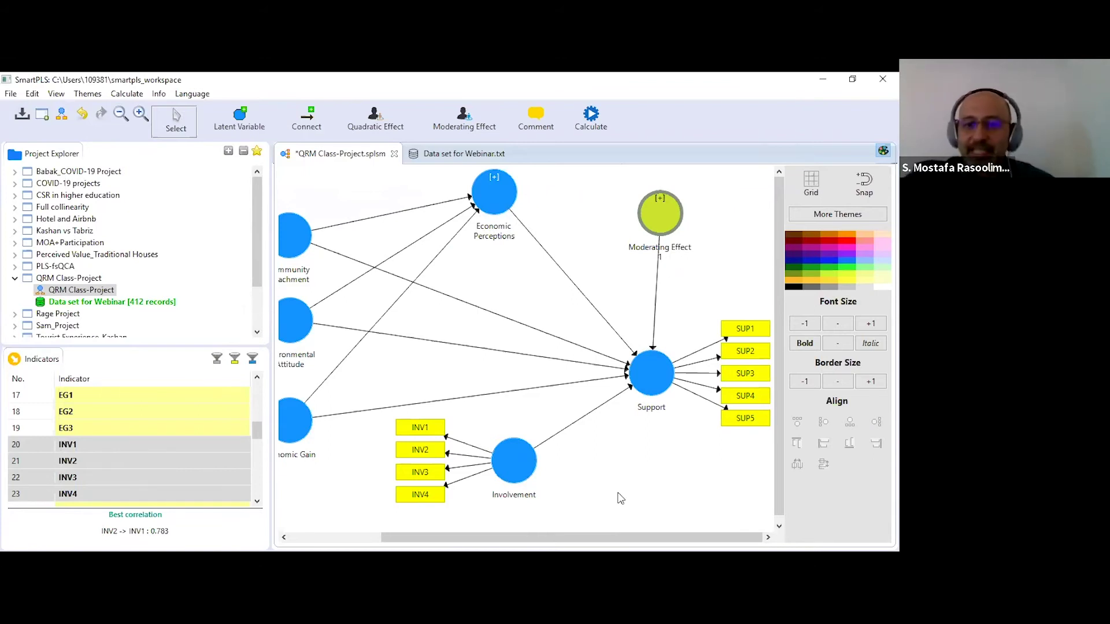
# Step: Annotate the moderating effect with the handwritten label EP x INV and erase the annotation
pyautogui.moveTo(612, 174)
pyautogui.mouseDown()
pyautogui.moveTo(611, 206)
pyautogui.moveTo(624, 175)
pyautogui.moveTo(628, 211)
pyautogui.moveTo(629, 195)
pyautogui.moveTo(655, 193)
pyautogui.moveTo(643, 195)
pyautogui.mouseUp()
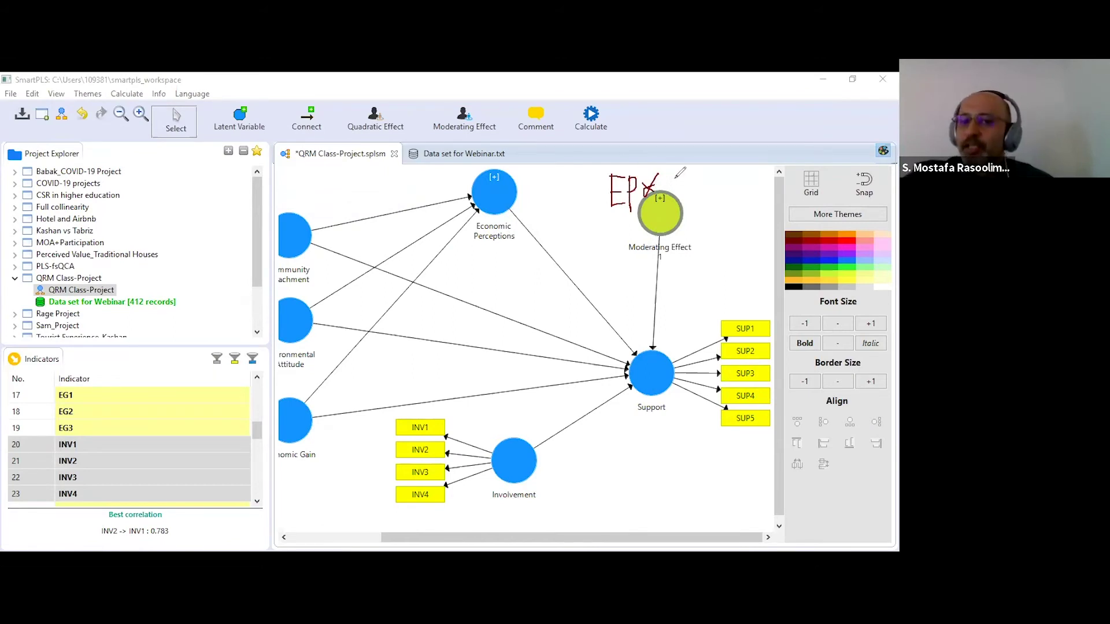
pyautogui.moveTo(666, 170)
pyautogui.mouseDown()
pyautogui.moveTo(670, 194)
pyautogui.moveTo(701, 169)
pyautogui.mouseUp()
pyautogui.moveTo(684, 173)
pyautogui.mouseDown()
pyautogui.moveTo(701, 173)
pyautogui.moveTo(708, 191)
pyautogui.moveTo(705, 172)
pyautogui.mouseUp()
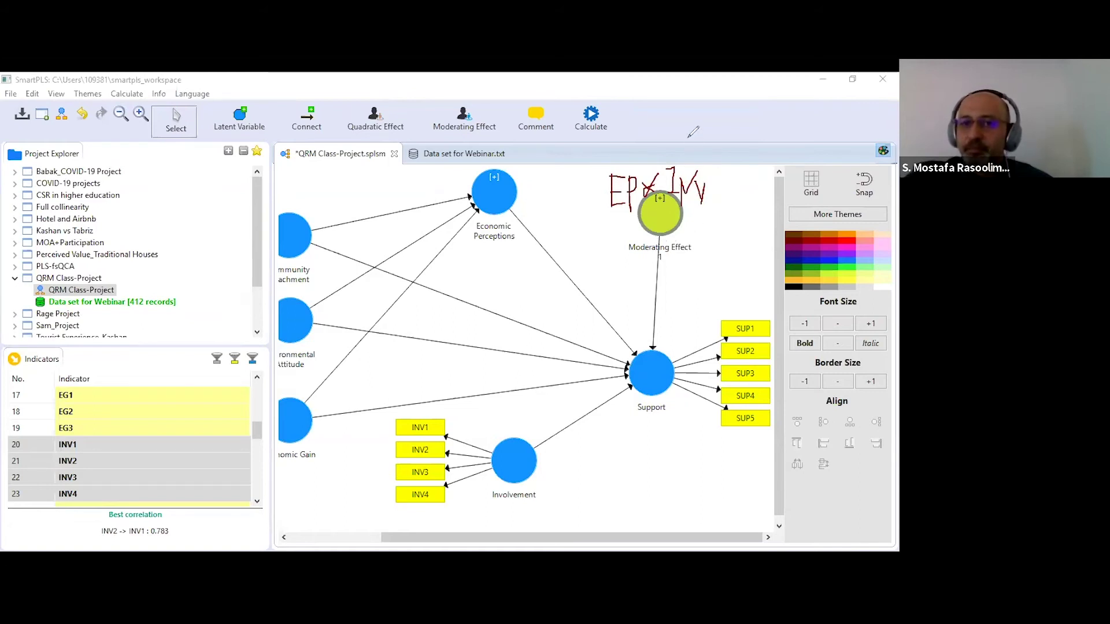
pyautogui.press('e')
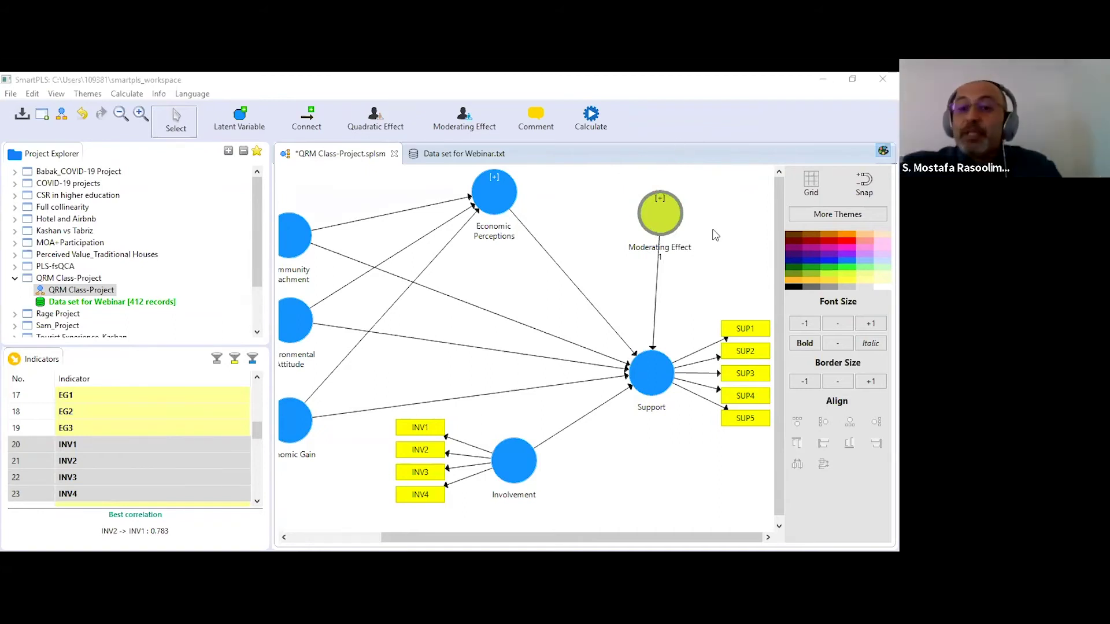
# Step: Run the PLS Algorithm with path weighting, 300 maximum iterations and stop criterion 7, and show the coefficients on the model diagram
pyautogui.scroll(-1, 530, 442)
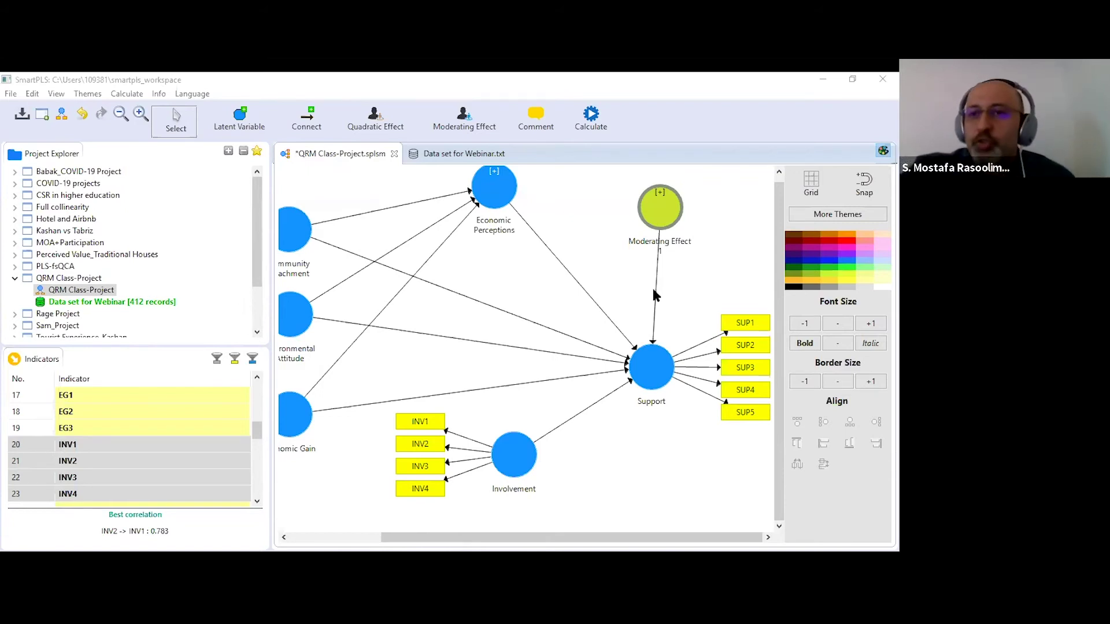
pyautogui.click(597, 131)
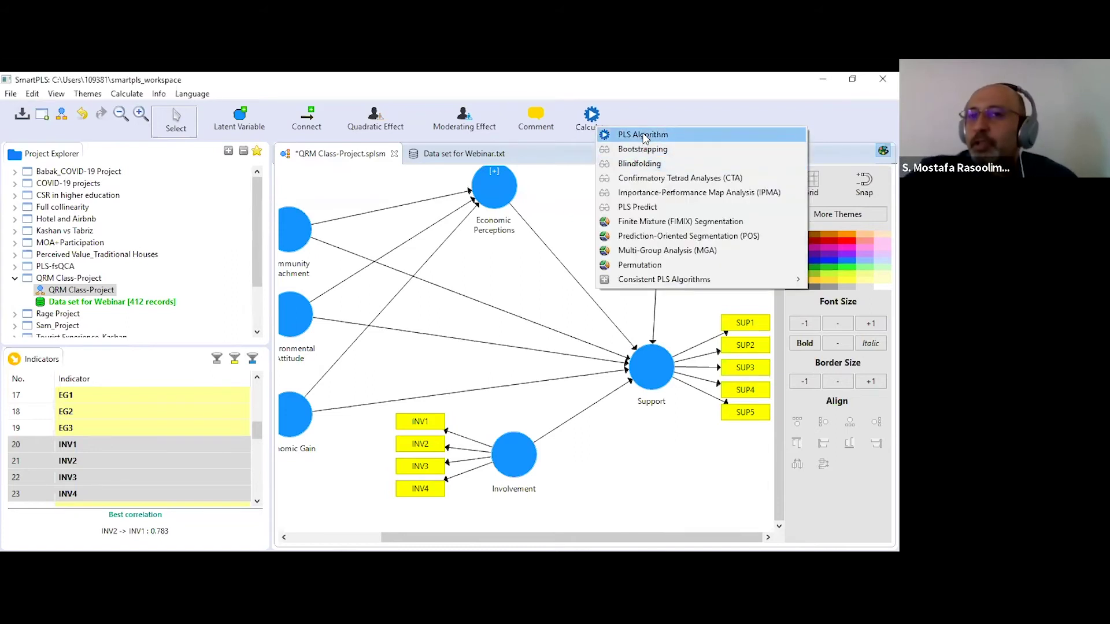
pyautogui.click(644, 136)
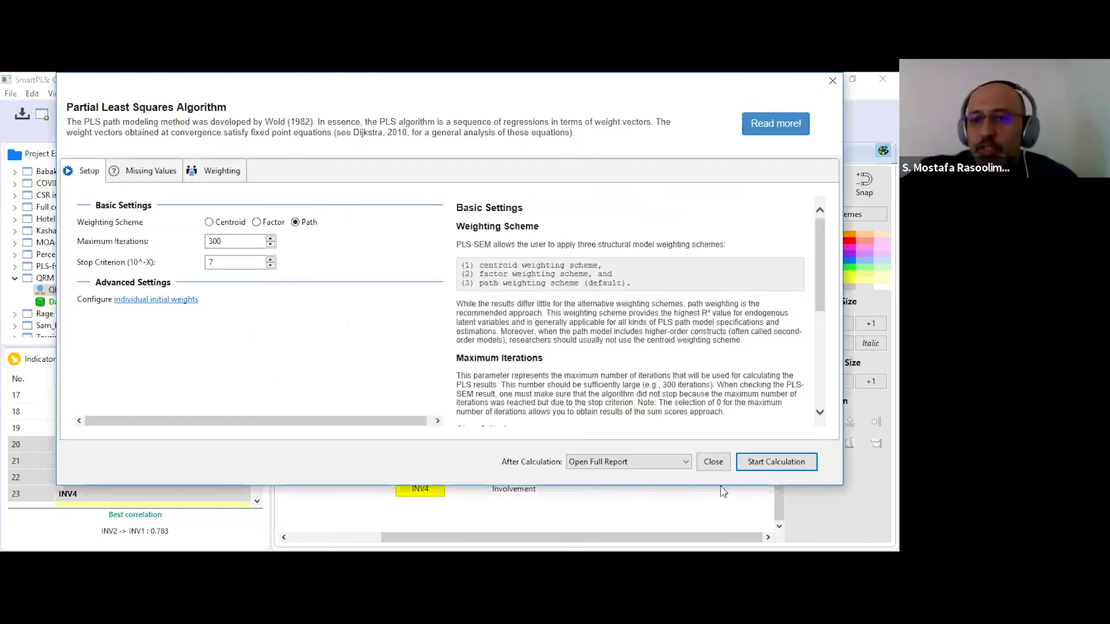
pyautogui.click(751, 462)
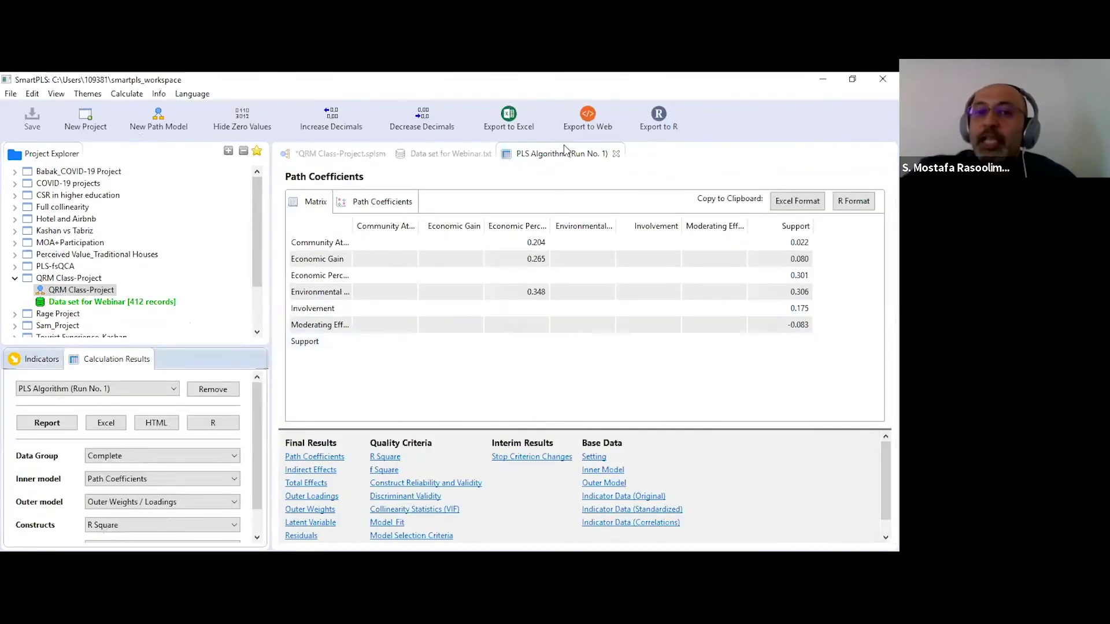
pyautogui.click(340, 154)
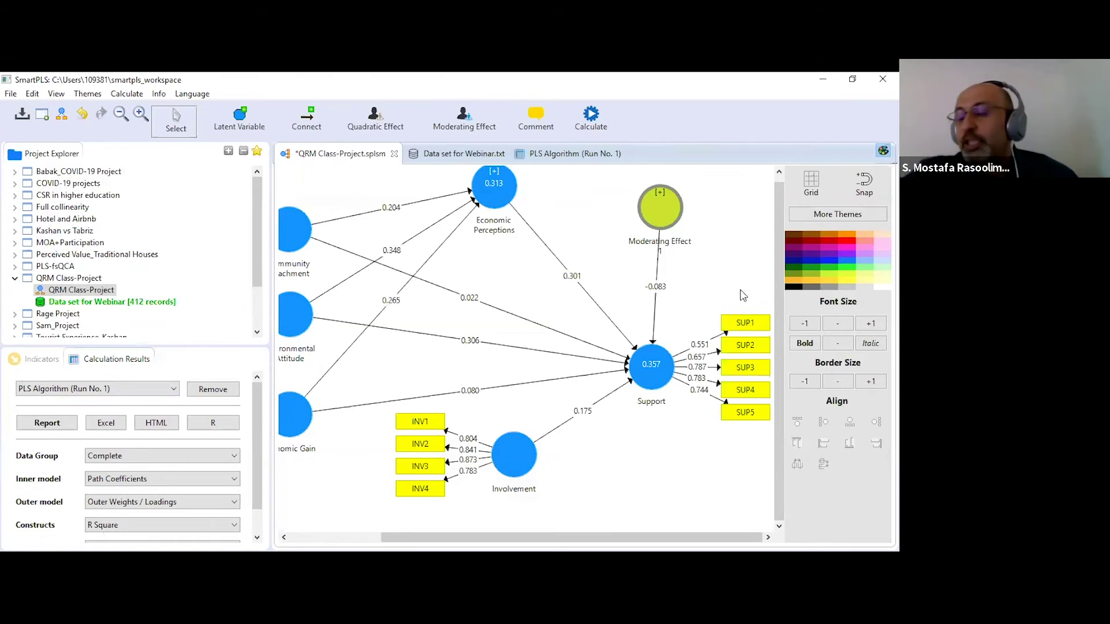
# Step: Run basic Bootstrapping with 500 subsamples, one-tailed BCa at significance level 0.05, and show the t-values on the model diagram
pyautogui.click(593, 122)
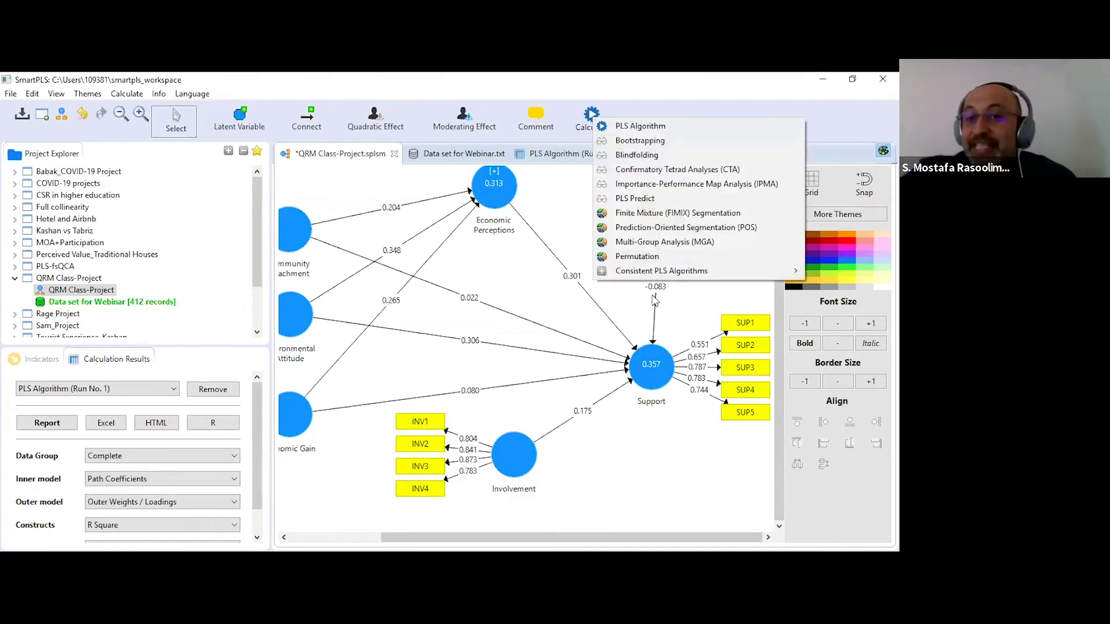
pyautogui.click(610, 296)
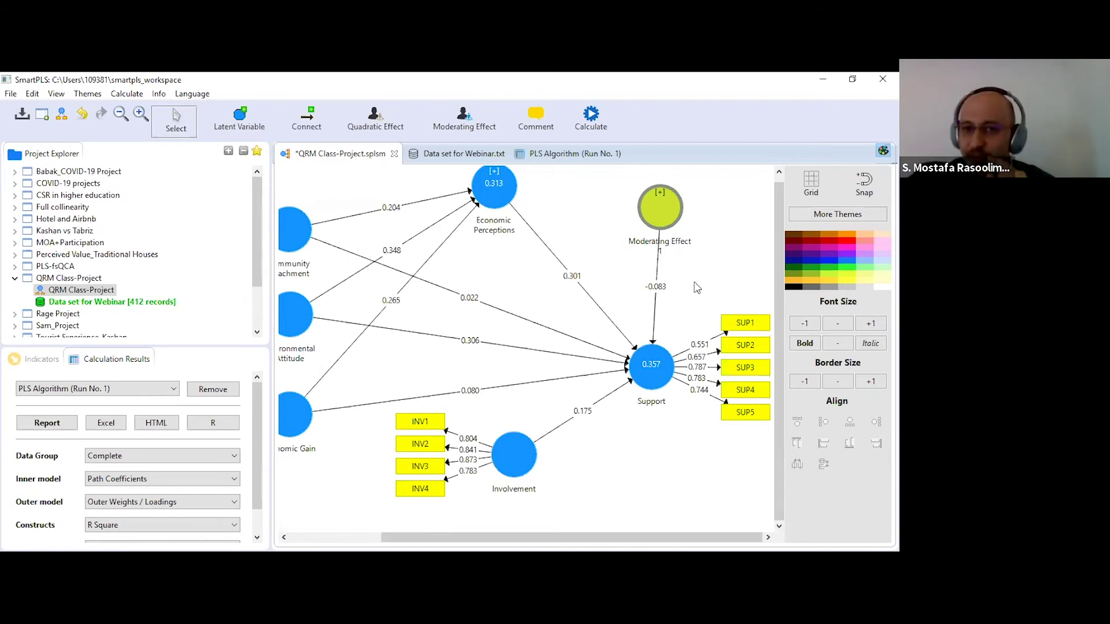
pyautogui.click(596, 116)
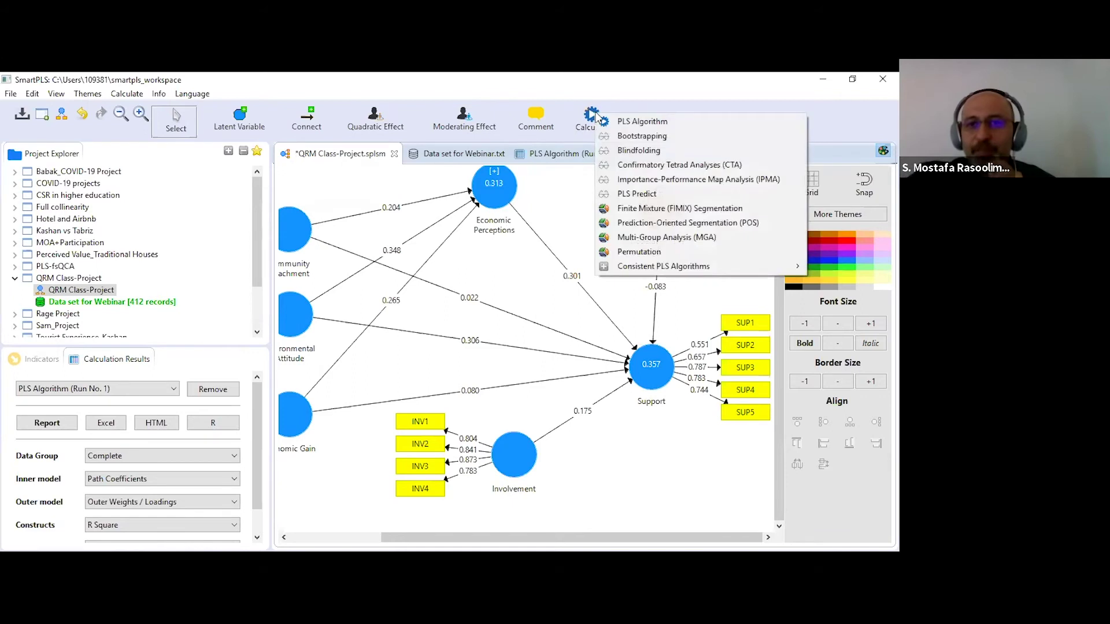
pyautogui.click(642, 137)
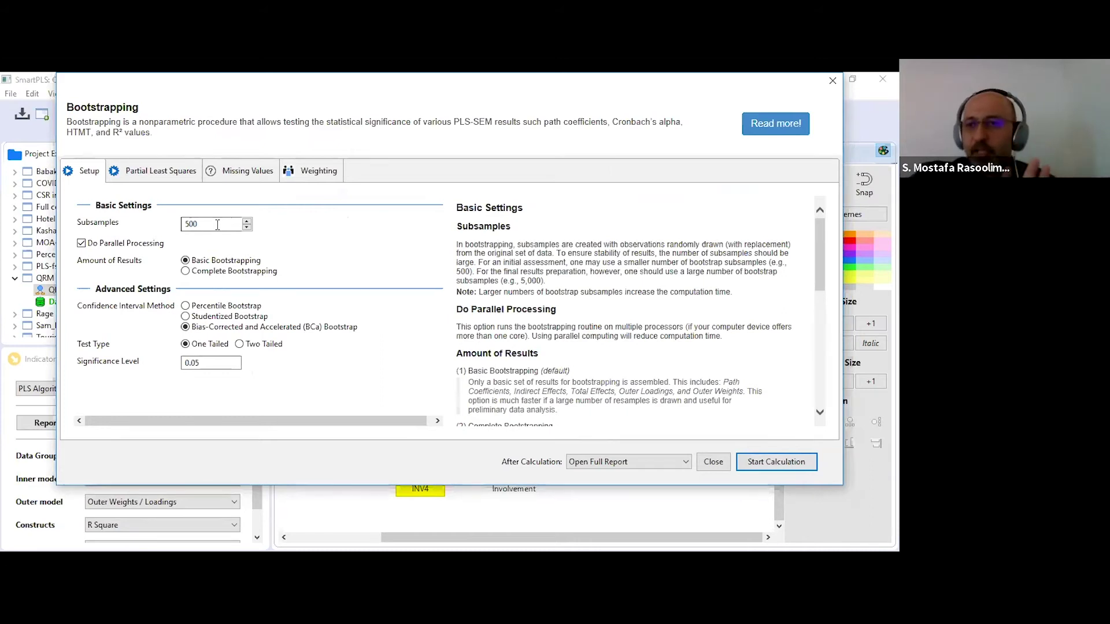
pyautogui.click(774, 466)
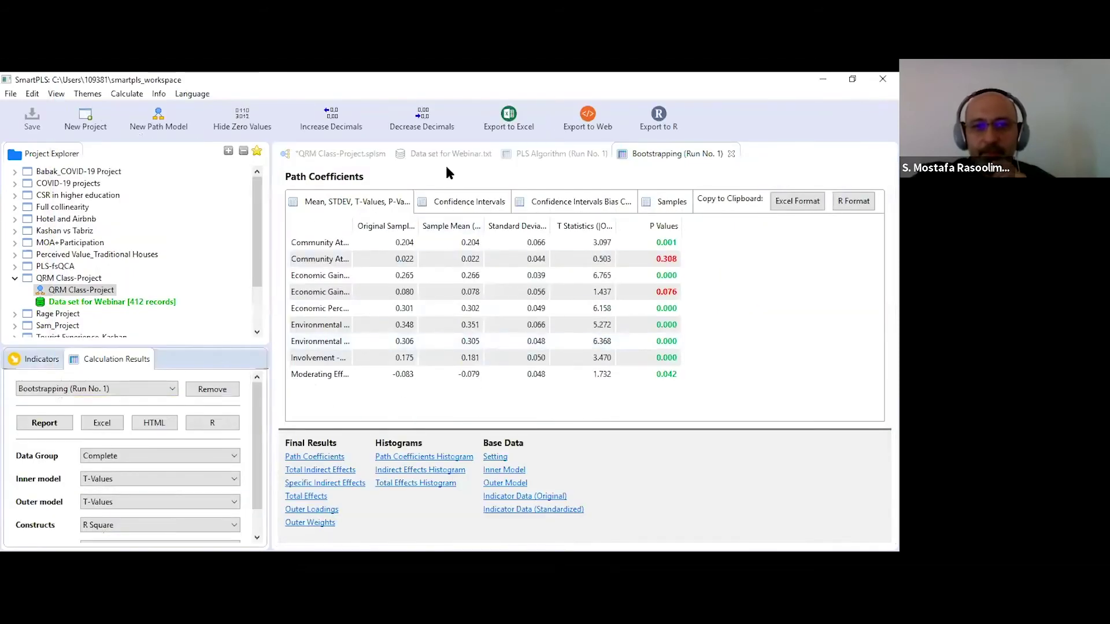
pyautogui.click(343, 153)
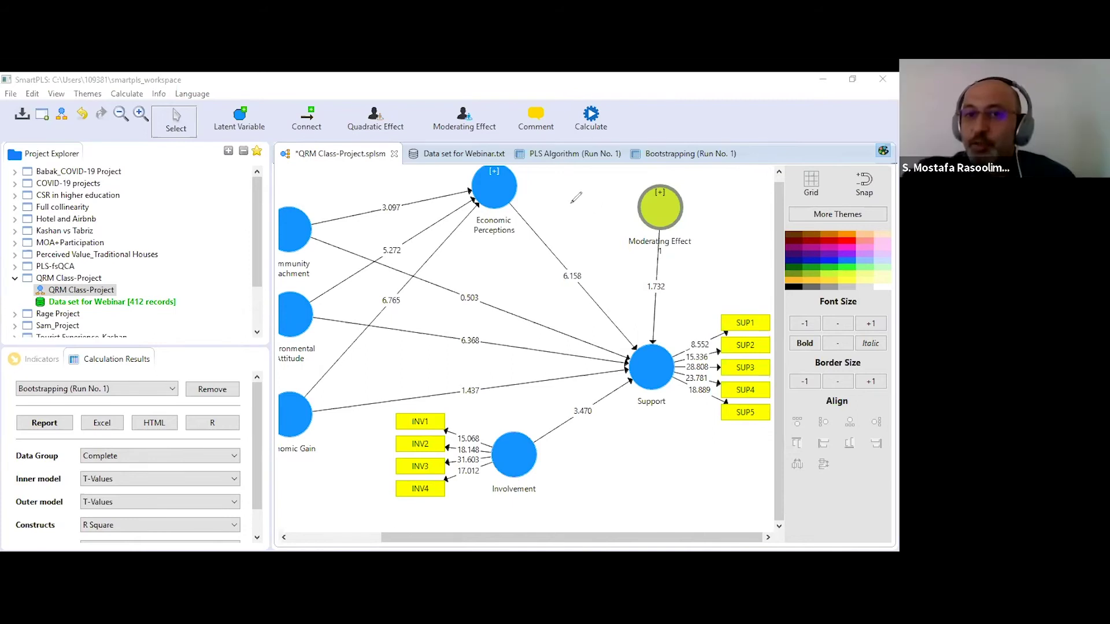
# Step: Handwrite critical t-values, including 1.64, over the model and circle the t-value on the moderating effect's path to Support
pyautogui.moveTo(517, 214)
pyautogui.mouseDown()
pyautogui.moveTo(516, 251)
pyautogui.moveTo(539, 234)
pyautogui.moveTo(538, 261)
pyautogui.mouseUp()
pyautogui.moveTo(562, 214)
pyautogui.mouseDown()
pyautogui.moveTo(554, 264)
pyautogui.moveTo(553, 249)
pyautogui.mouseUp()
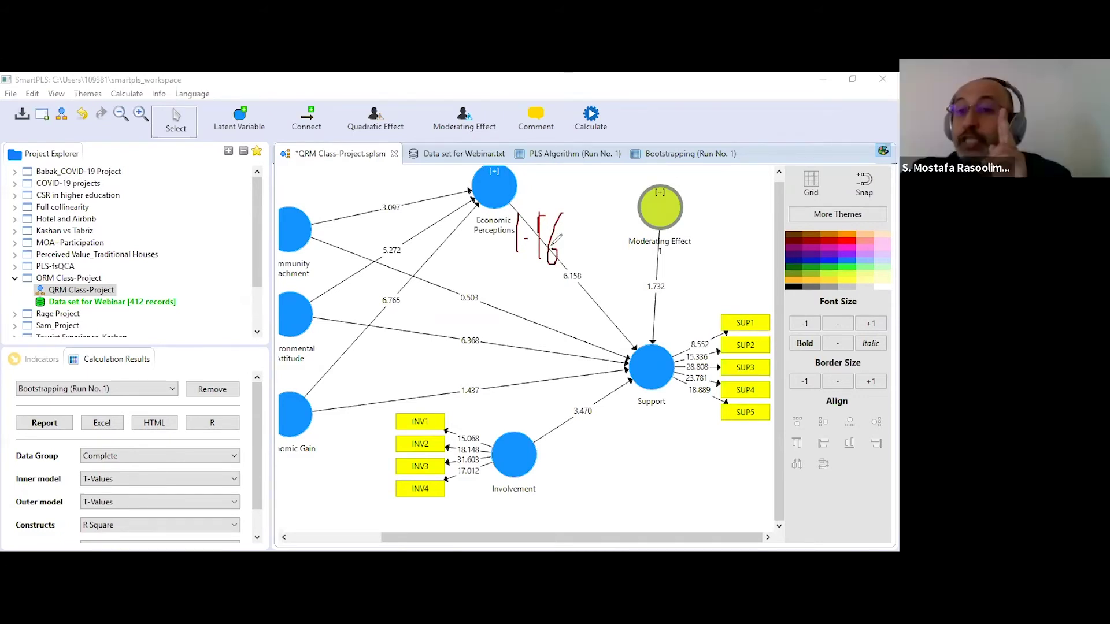
pyautogui.moveTo(503, 278)
pyautogui.mouseDown()
pyautogui.moveTo(503, 319)
pyautogui.moveTo(535, 315)
pyautogui.moveTo(530, 302)
pyautogui.moveTo(575, 317)
pyautogui.moveTo(561, 339)
pyautogui.mouseUp()
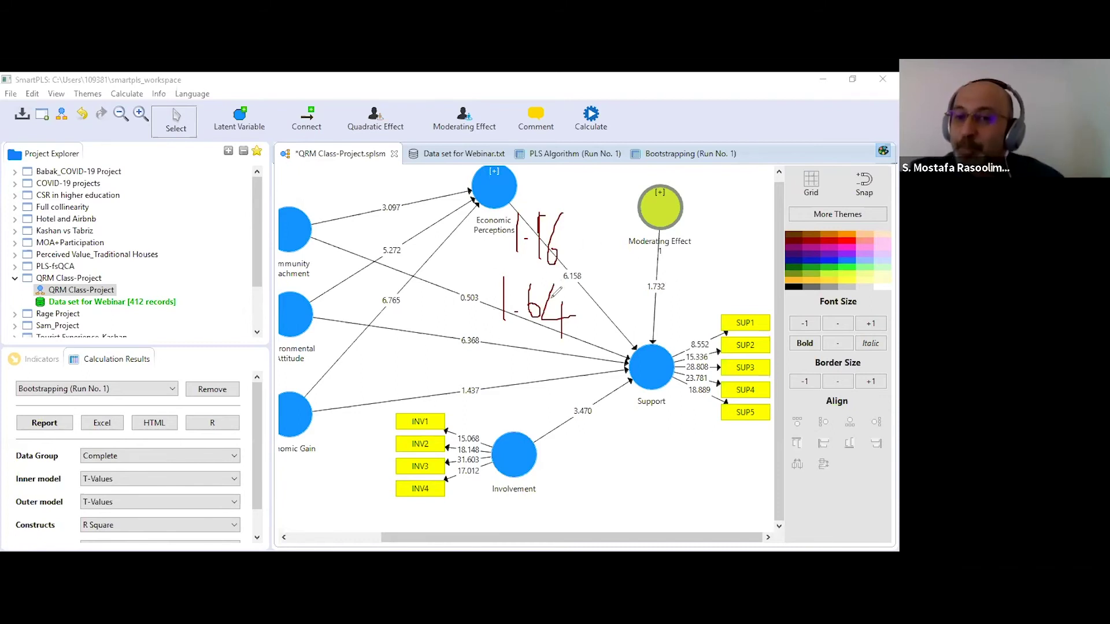
pyautogui.moveTo(657, 263)
pyautogui.mouseDown()
pyautogui.moveTo(661, 306)
pyautogui.moveTo(665, 263)
pyautogui.mouseUp()
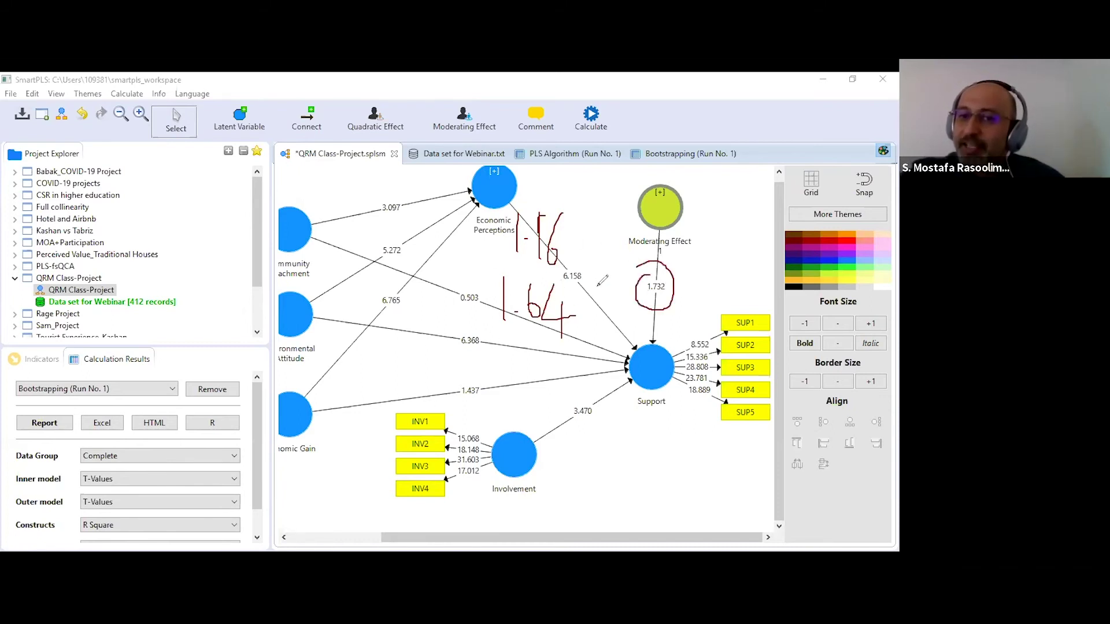
pyautogui.moveTo(552, 279)
pyautogui.mouseDown()
pyautogui.moveTo(488, 306)
pyautogui.moveTo(492, 322)
pyautogui.mouseUp()
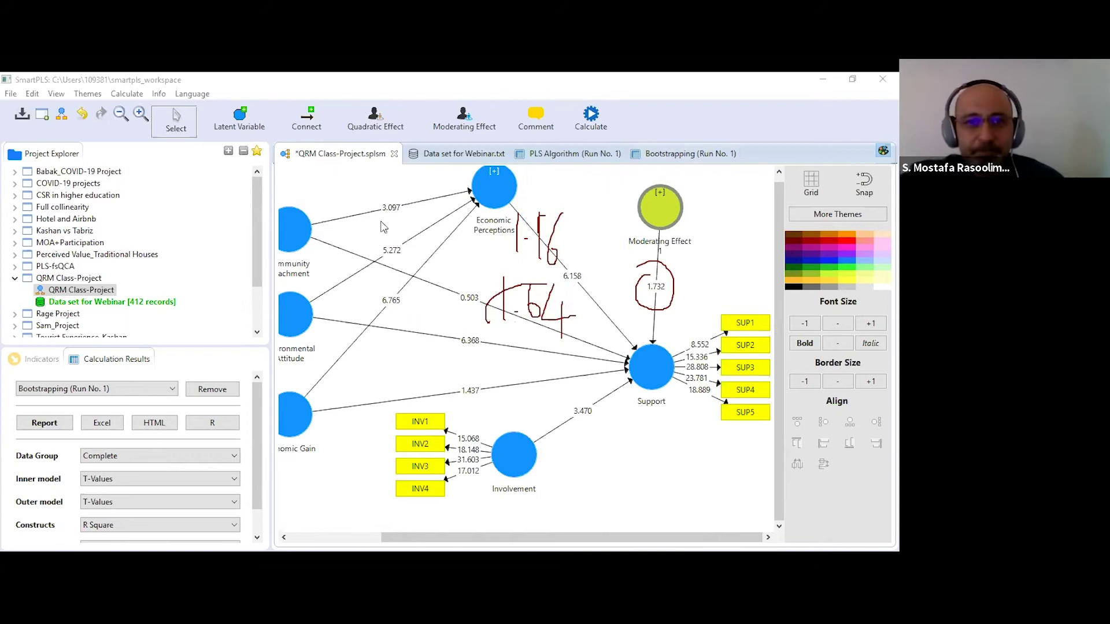
# Step: Open the bootstrapping report, clear the annotations and widen the path name column of the p-values table to show full names
pyautogui.click(664, 155)
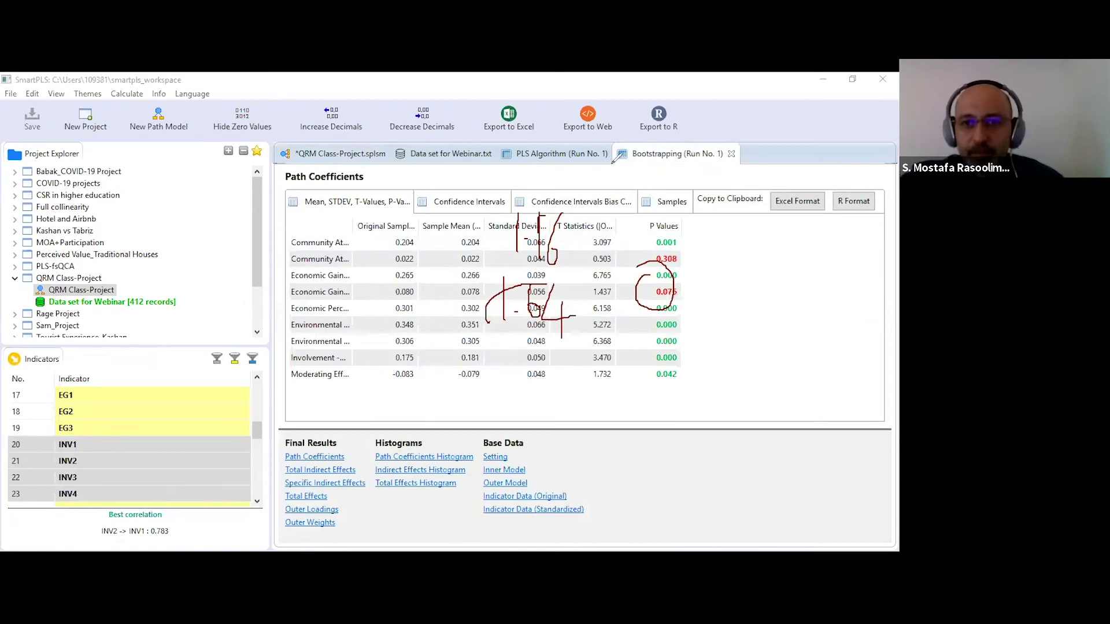
pyautogui.press('Escape')
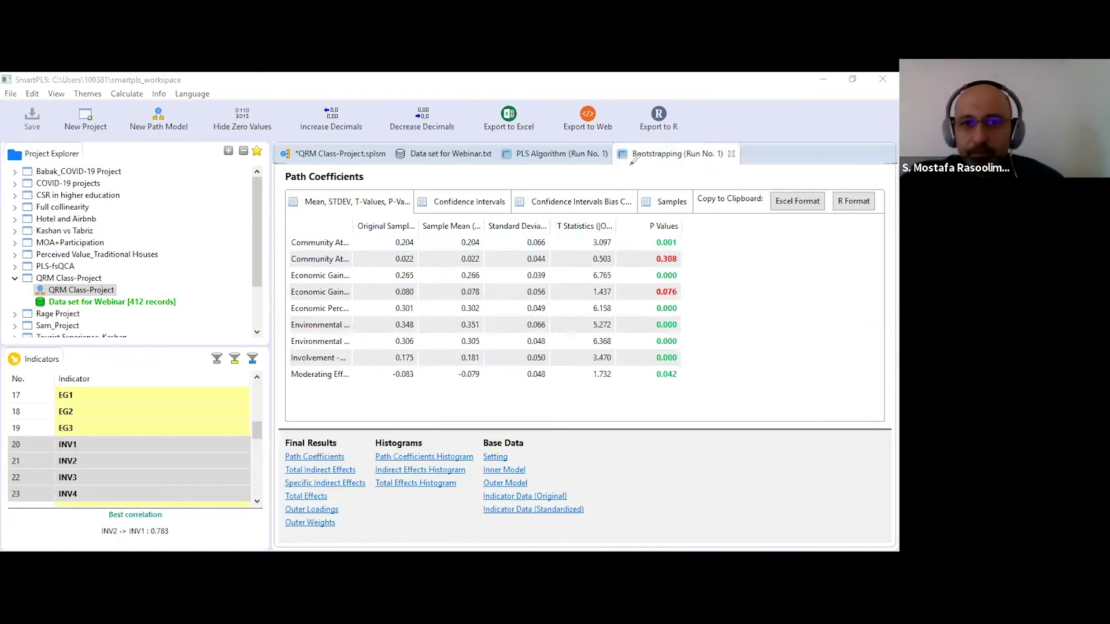
pyautogui.moveTo(353, 222); pyautogui.dragTo(500, 224)
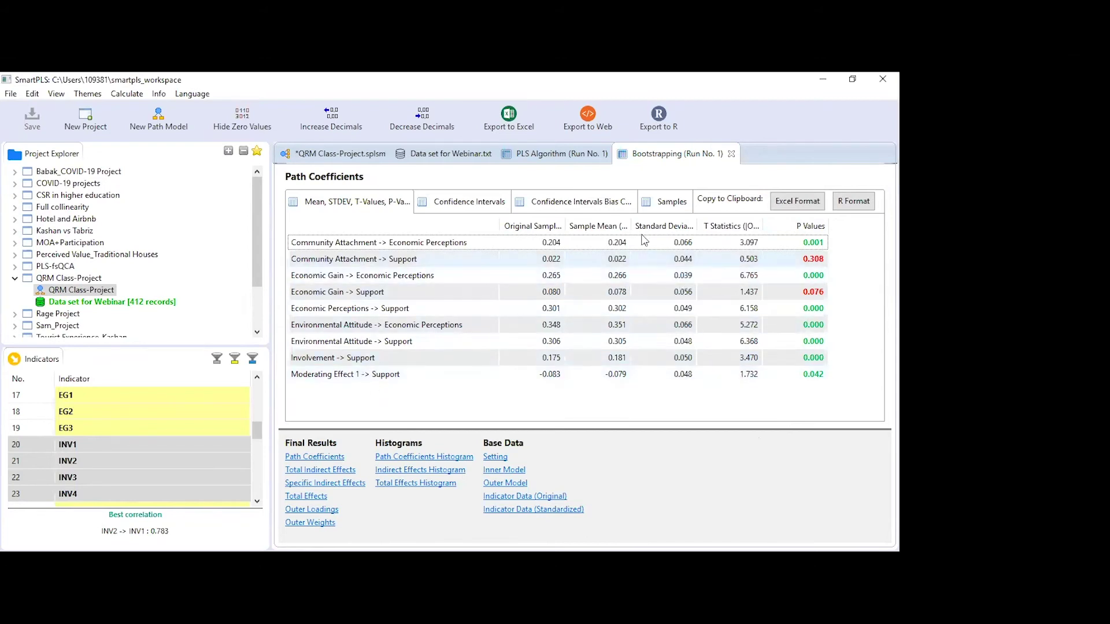
# Step: Examine the bias-corrected confidence intervals with full path names, and the standard confidence intervals of the path coefficients
pyautogui.click(559, 204)
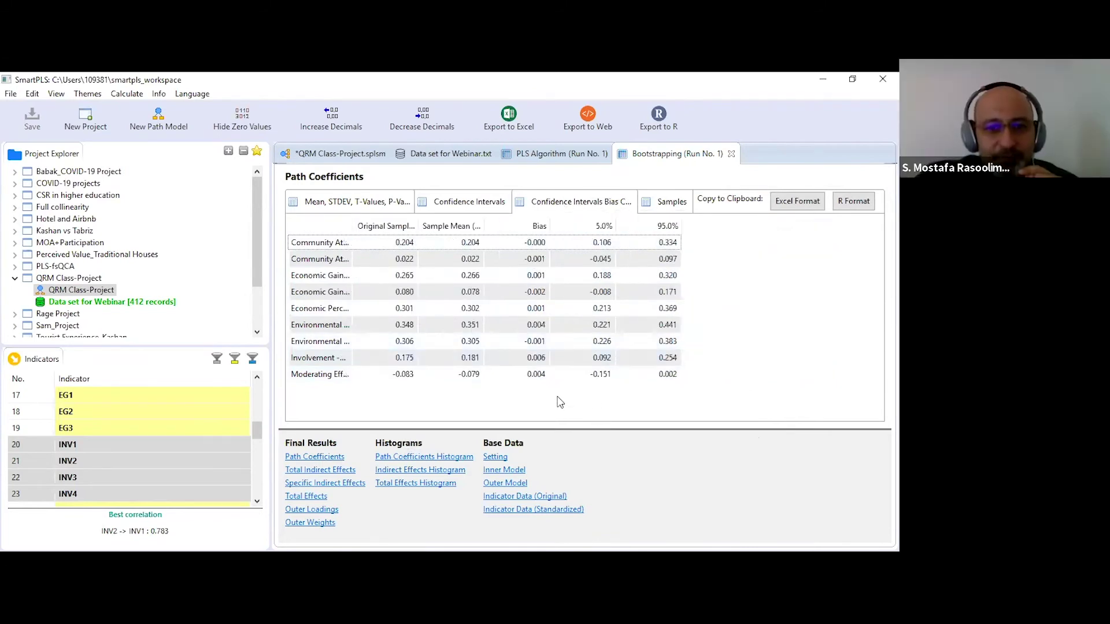
pyautogui.moveTo(352, 223); pyautogui.dragTo(466, 224)
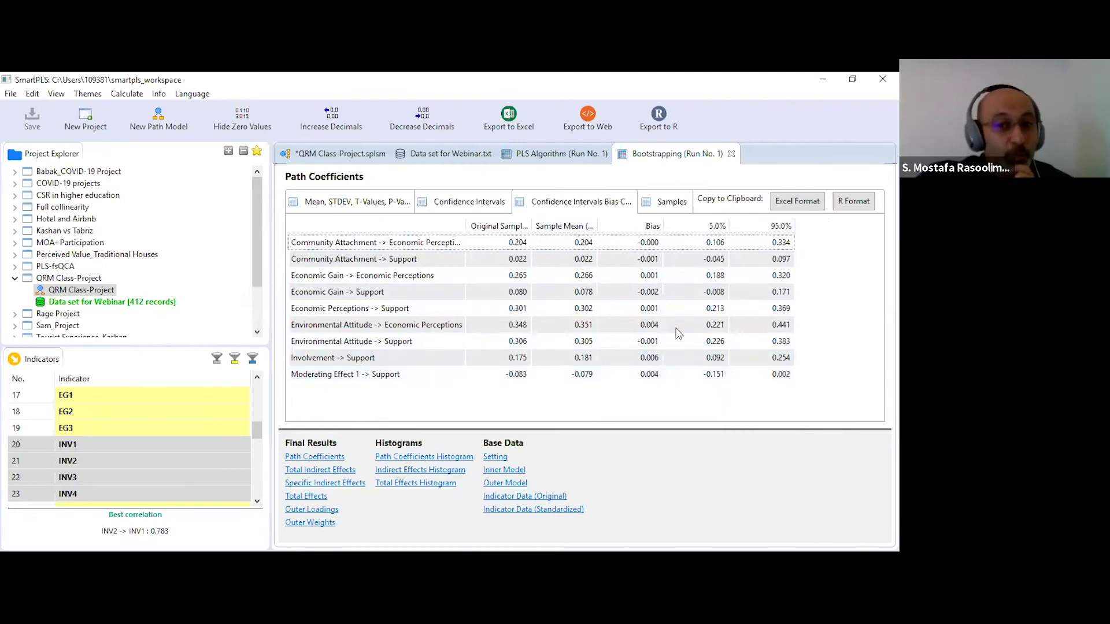
pyautogui.click(462, 202)
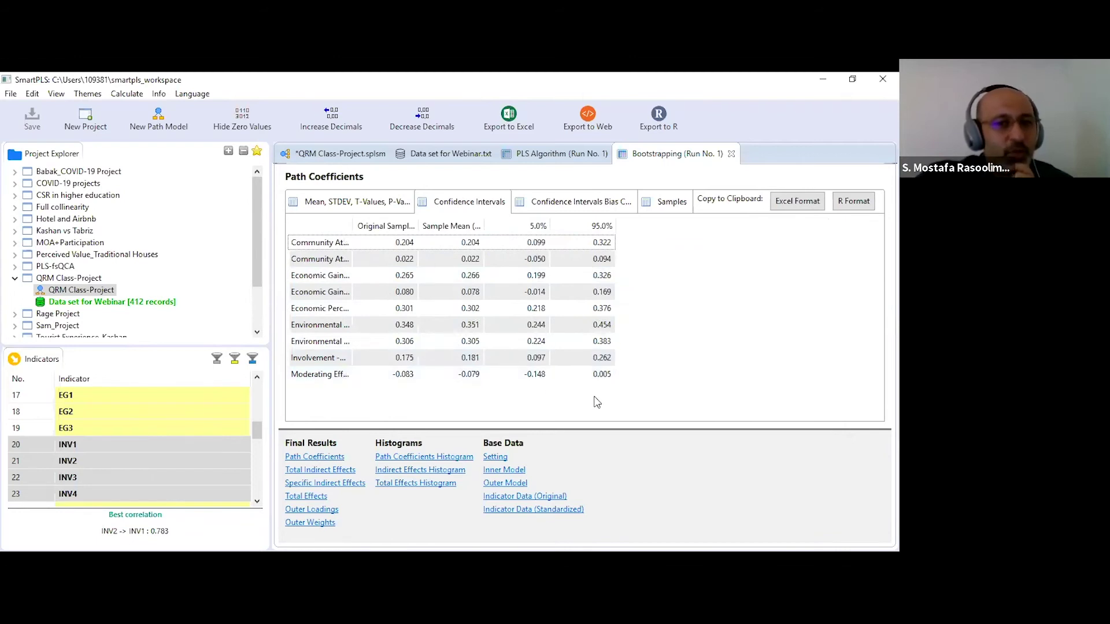
# Step: Check the moderating effect's p-value in the bootstrapping report against its t-value on the model diagram
pyautogui.click(348, 202)
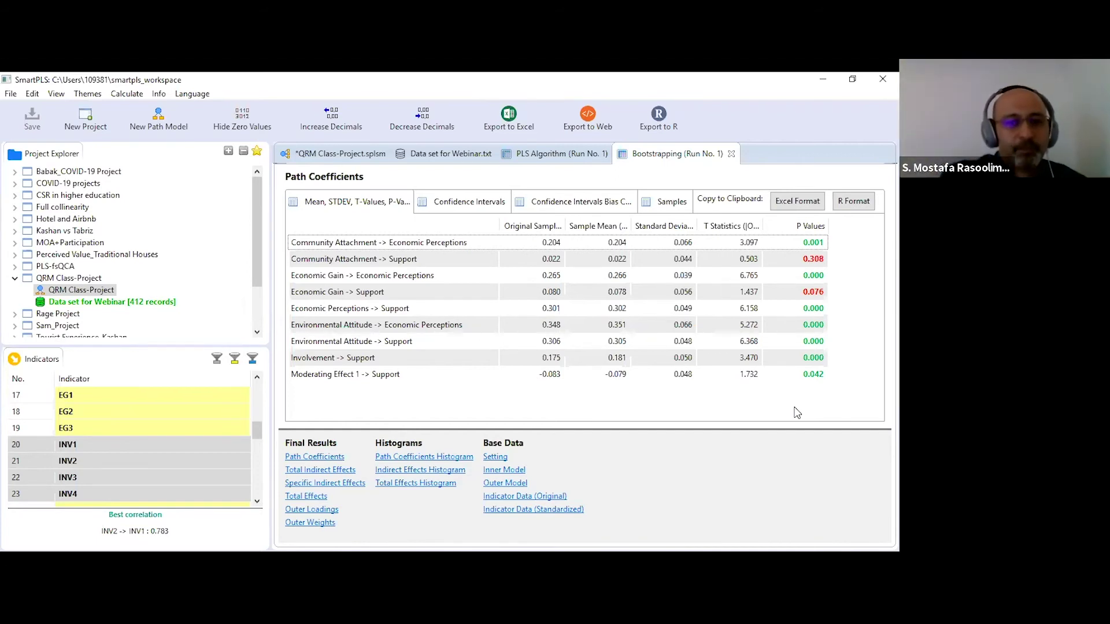
pyautogui.click(792, 520)
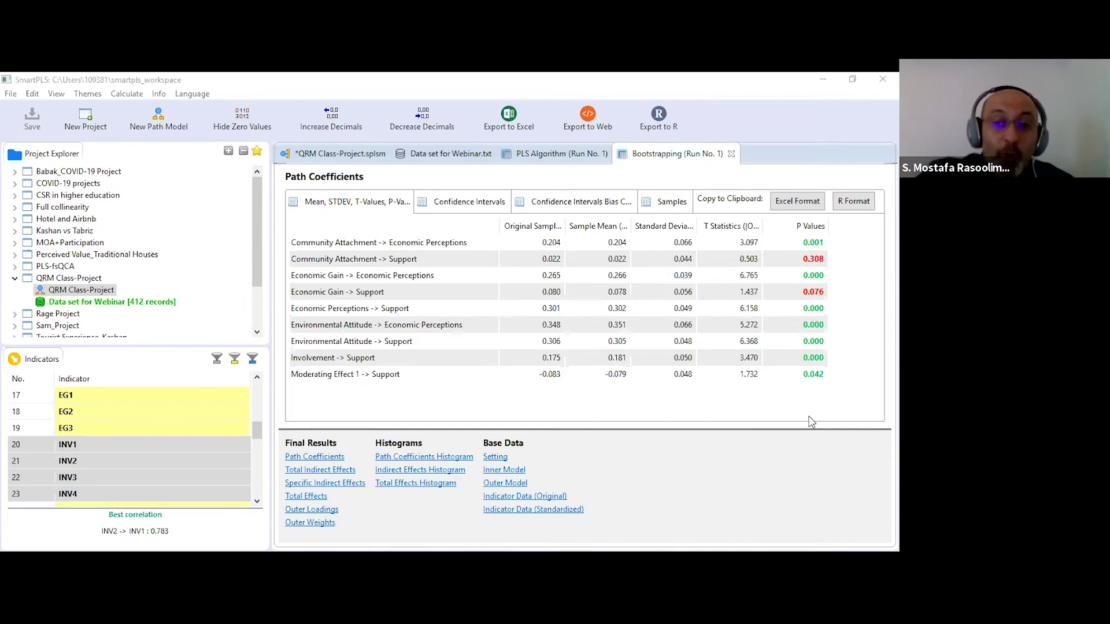
pyautogui.click(818, 374)
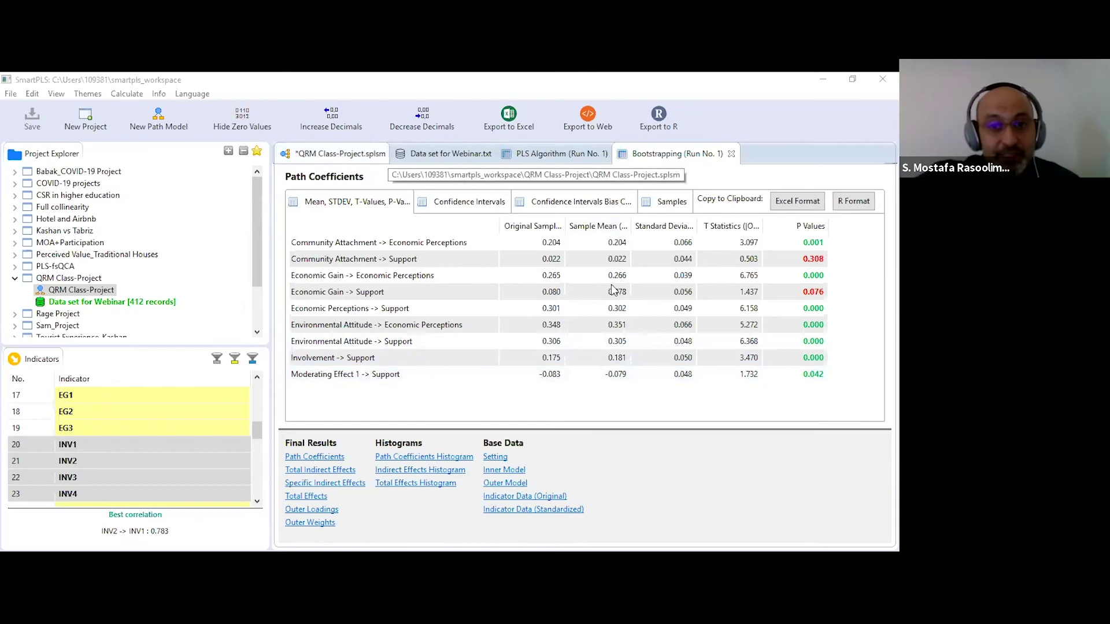
pyautogui.click(338, 155)
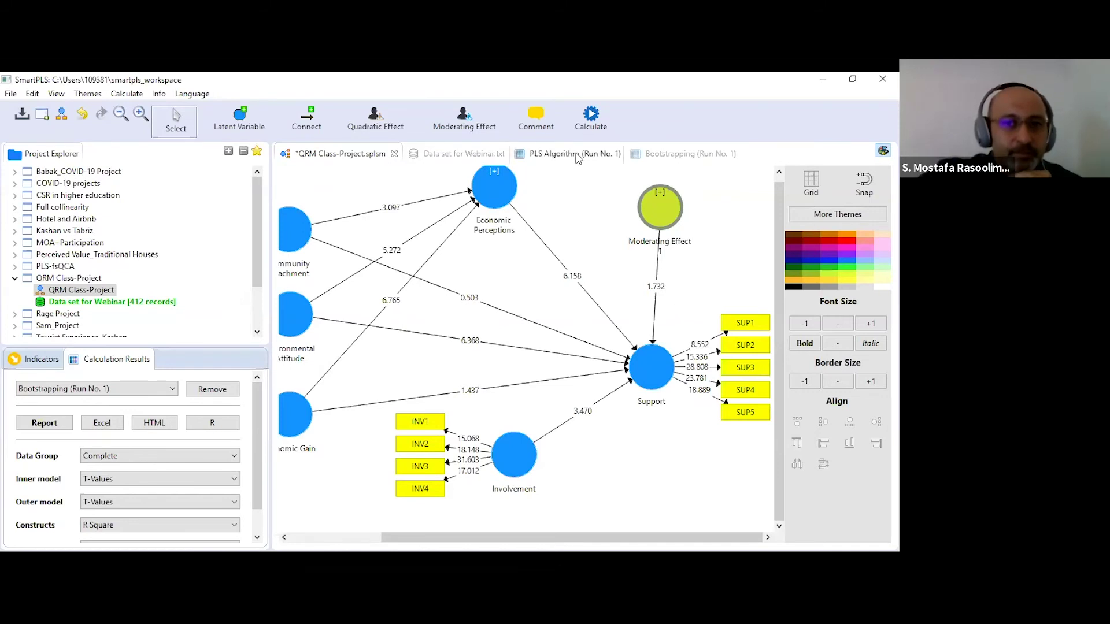
pyautogui.click(642, 154)
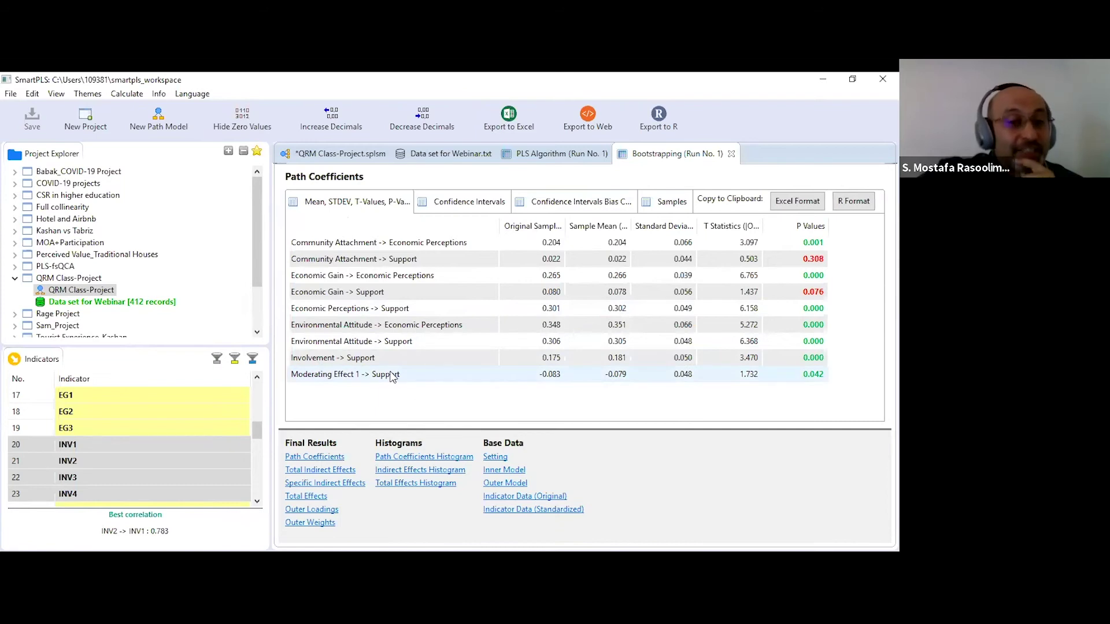
pyautogui.click(333, 156)
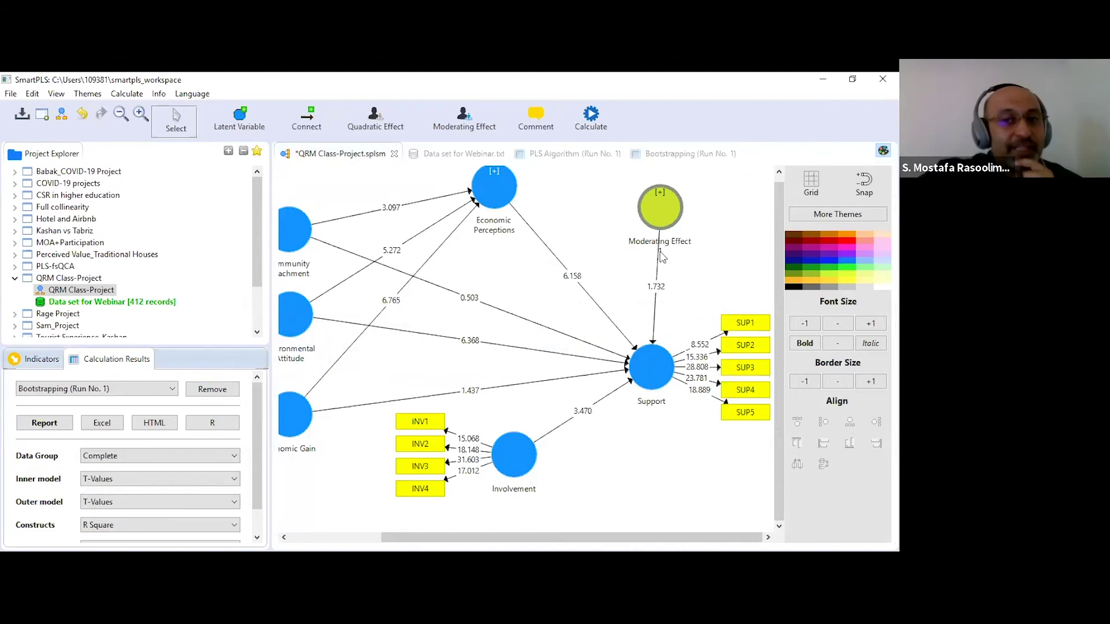
pyautogui.click(669, 156)
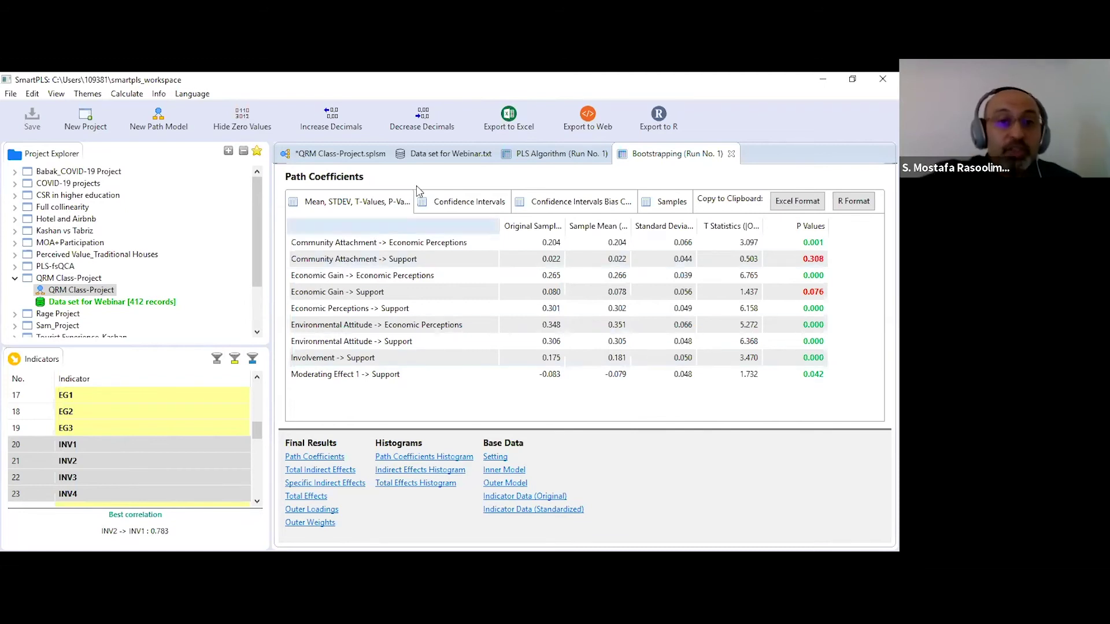
# Step: Return to the model diagram, mark the Involvement to Support path, circle the moderating effect's t-value and clear the markings
pyautogui.click(349, 155)
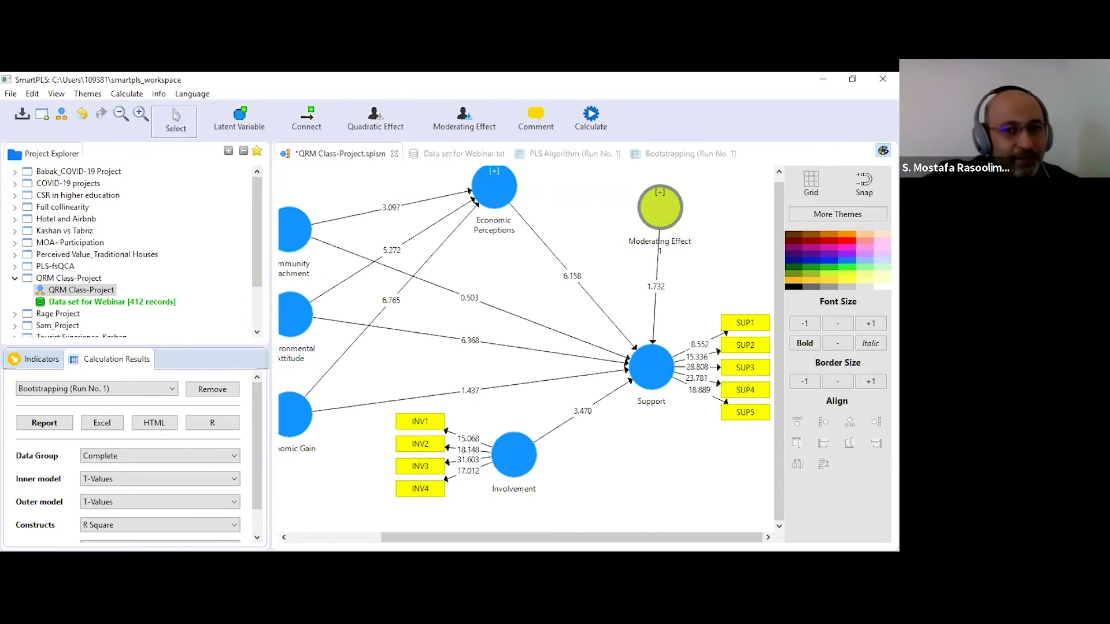
pyautogui.moveTo(562, 403)
pyautogui.mouseDown()
pyautogui.moveTo(567, 442)
pyautogui.moveTo(571, 425)
pyautogui.moveTo(683, 448)
pyautogui.mouseUp()
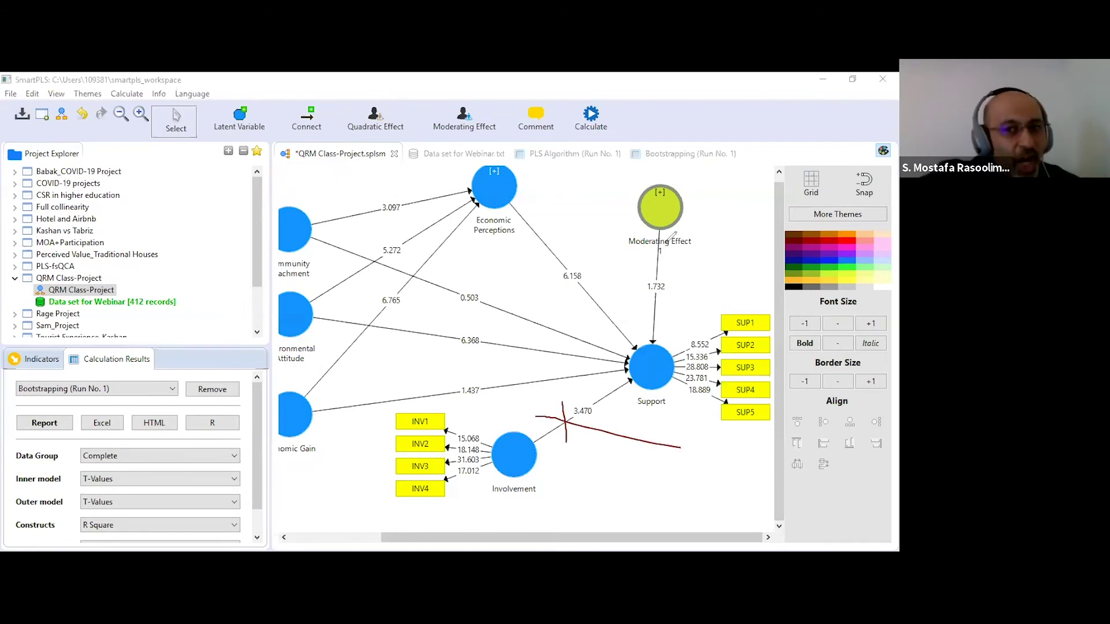
pyautogui.moveTo(664, 256)
pyautogui.mouseDown()
pyautogui.moveTo(625, 295)
pyautogui.moveTo(665, 311)
pyautogui.moveTo(662, 254)
pyautogui.mouseUp()
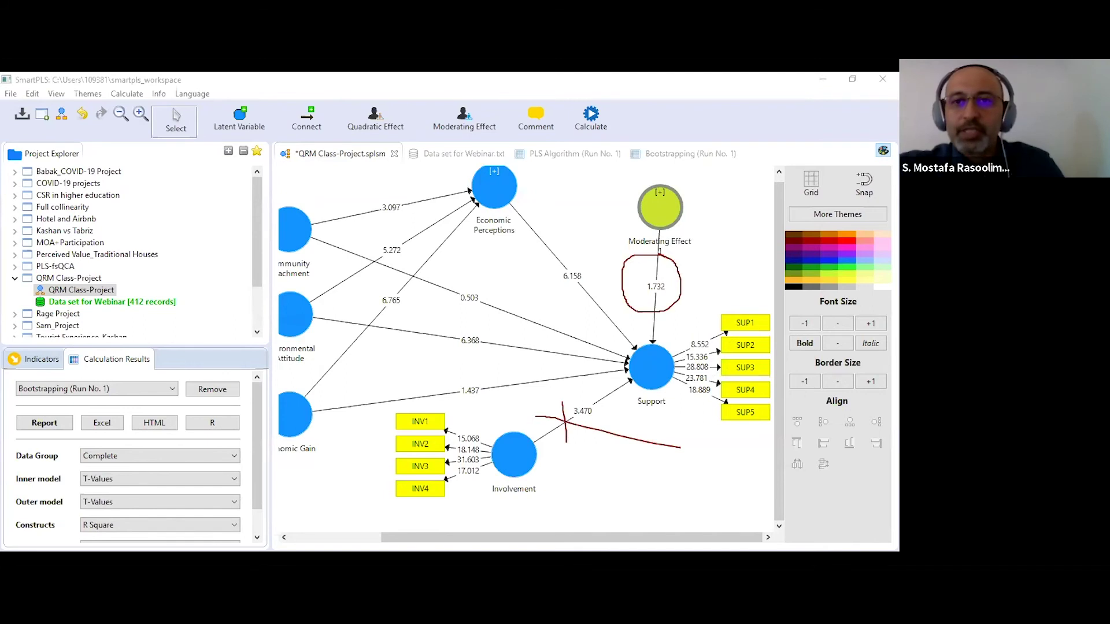
pyautogui.click(623, 166)
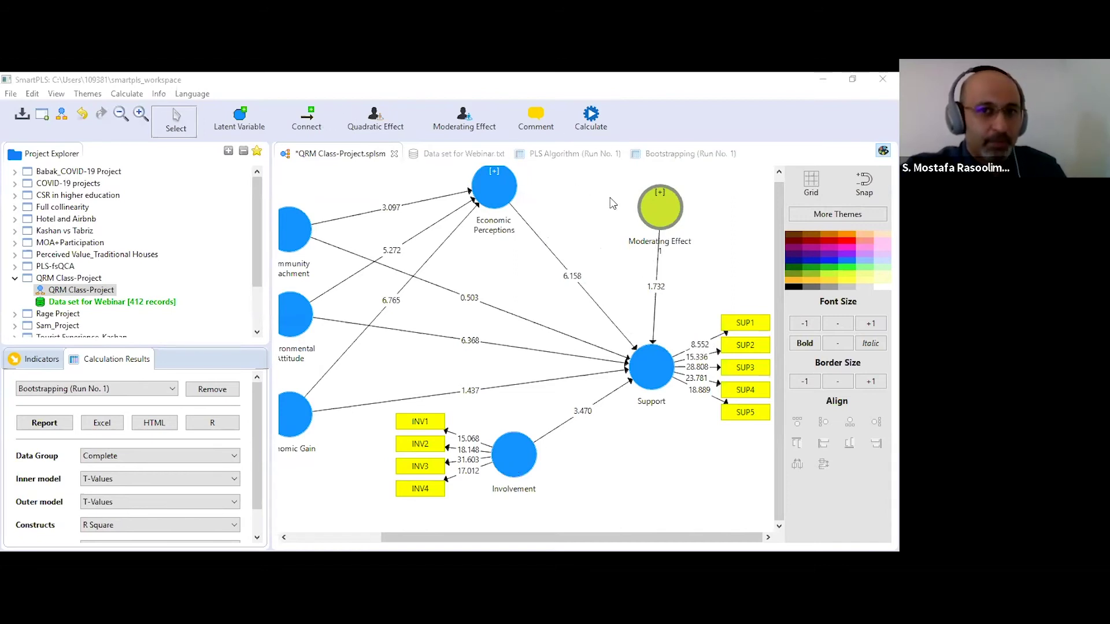
# Step: Delete the moderating effect and the Involvement construct from the model
pyautogui.rightClick(669, 212)
pyautogui.click(691, 176)
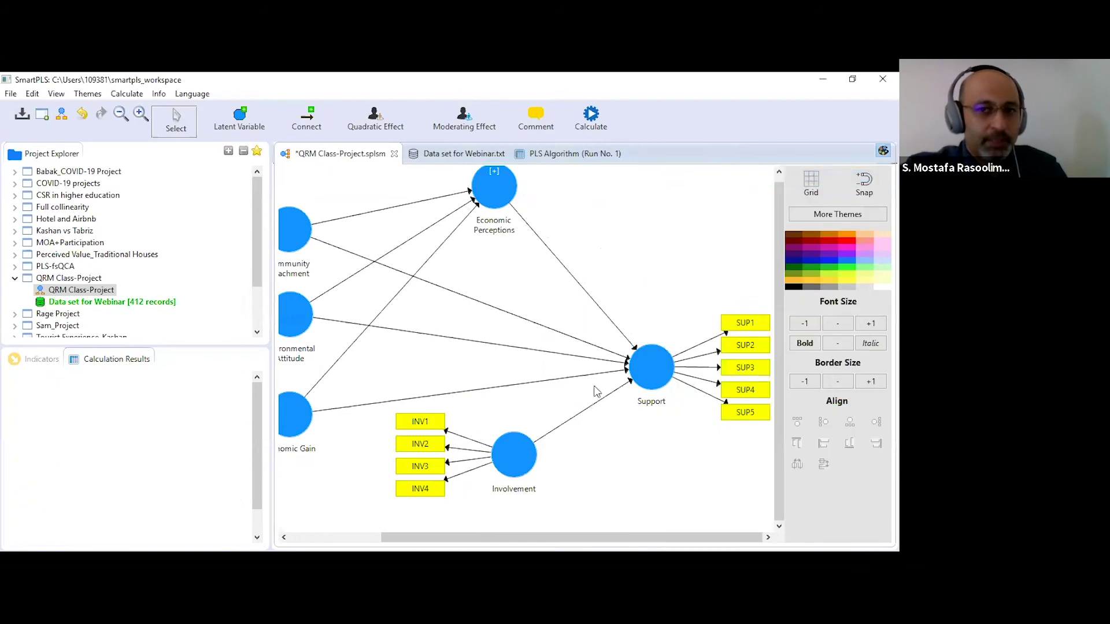
pyautogui.rightClick(498, 442)
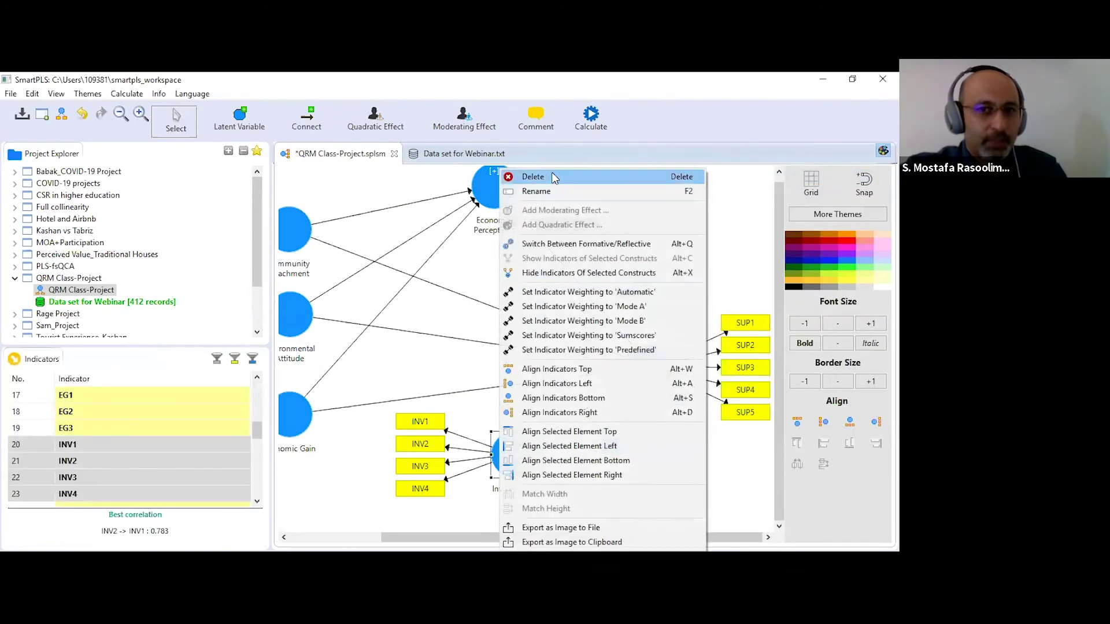
pyautogui.click(523, 176)
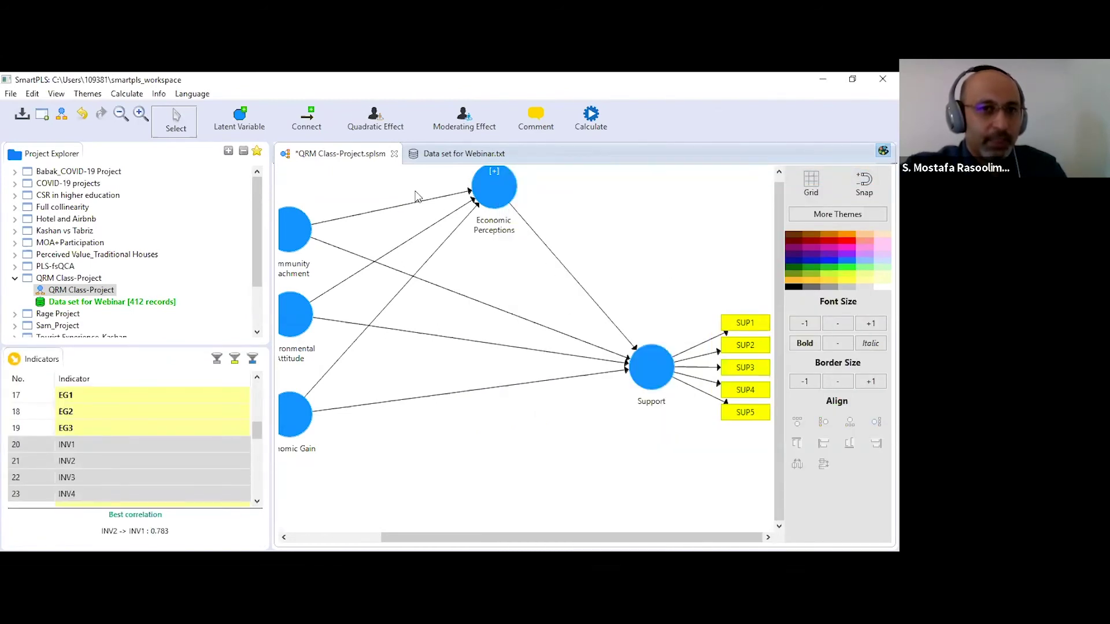
# Step: Add a latent variable below the Economic Gain to Support path and assign the Gender indicator to it
pyautogui.click(240, 116)
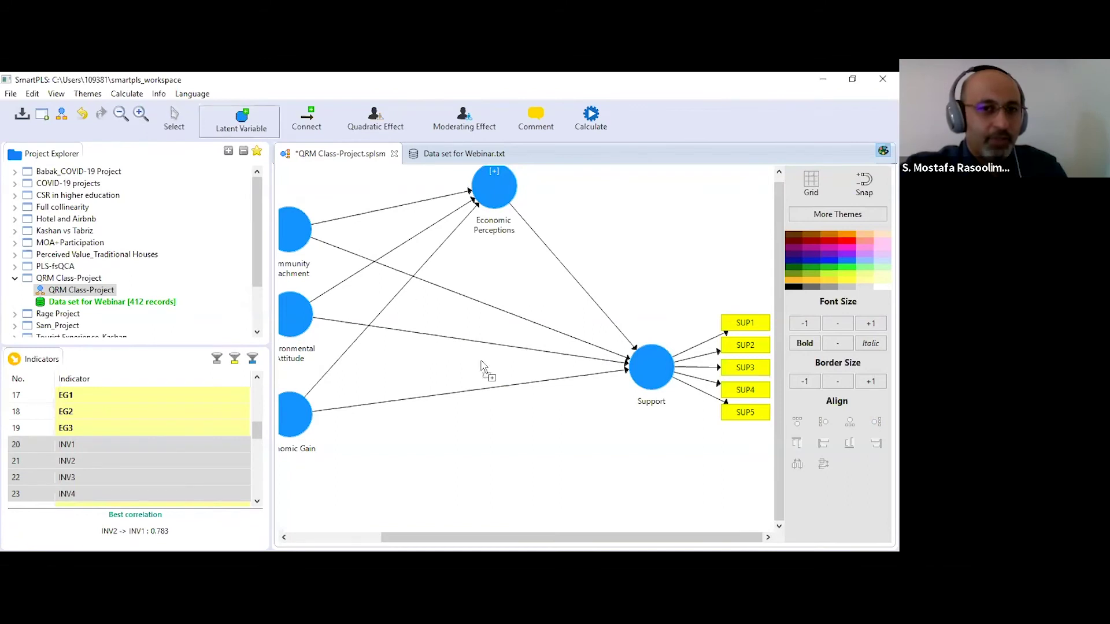
pyautogui.click(514, 421)
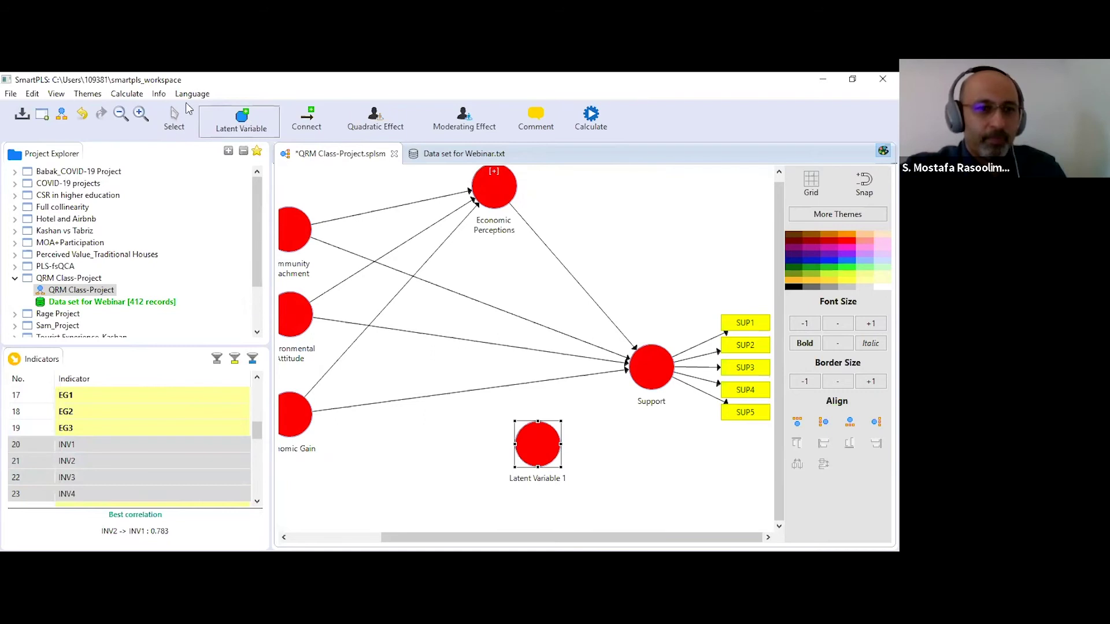
pyautogui.scroll(5, 98, 422)
pyautogui.moveTo(92, 416); pyautogui.dragTo(522, 469)
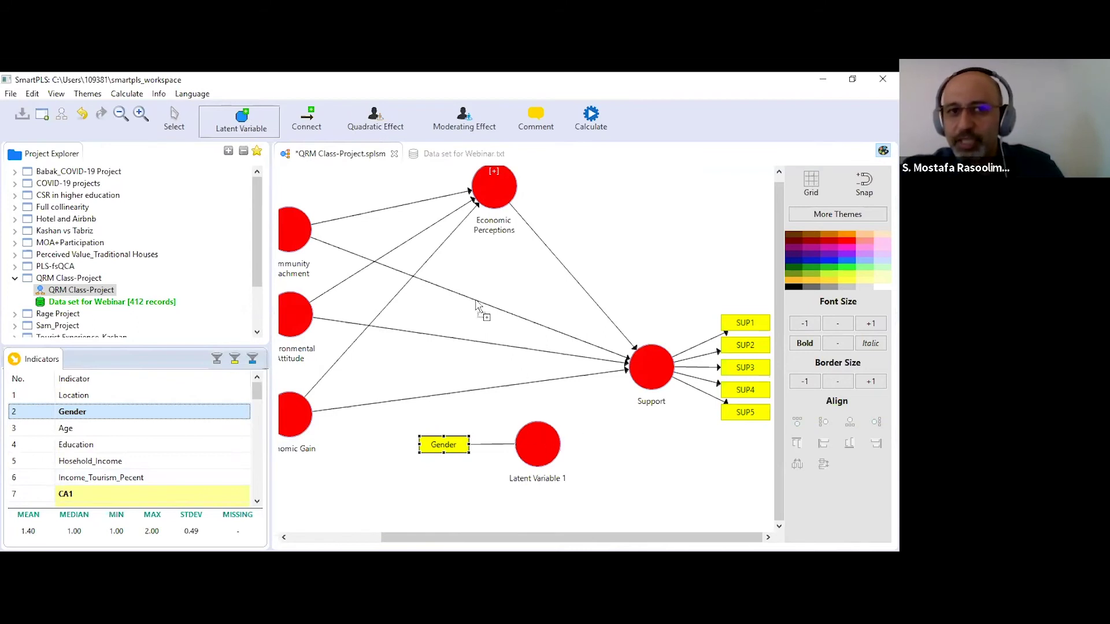
pyautogui.click(172, 119)
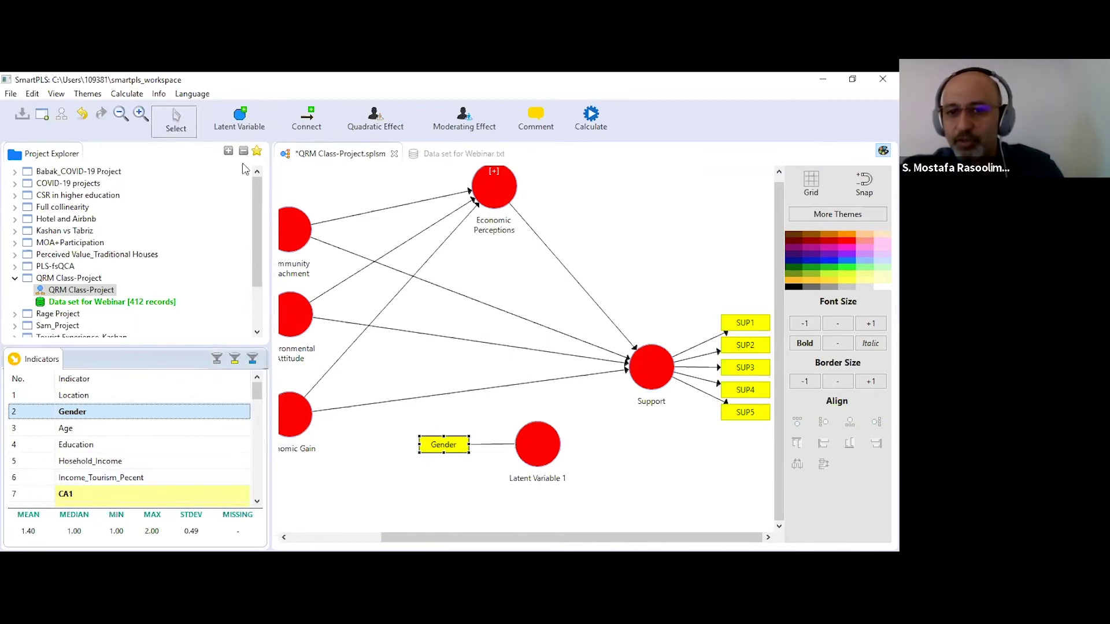
# Step: Rename the new latent variable Gender and connect it to Support
pyautogui.rightClick(539, 443)
pyautogui.click(582, 191)
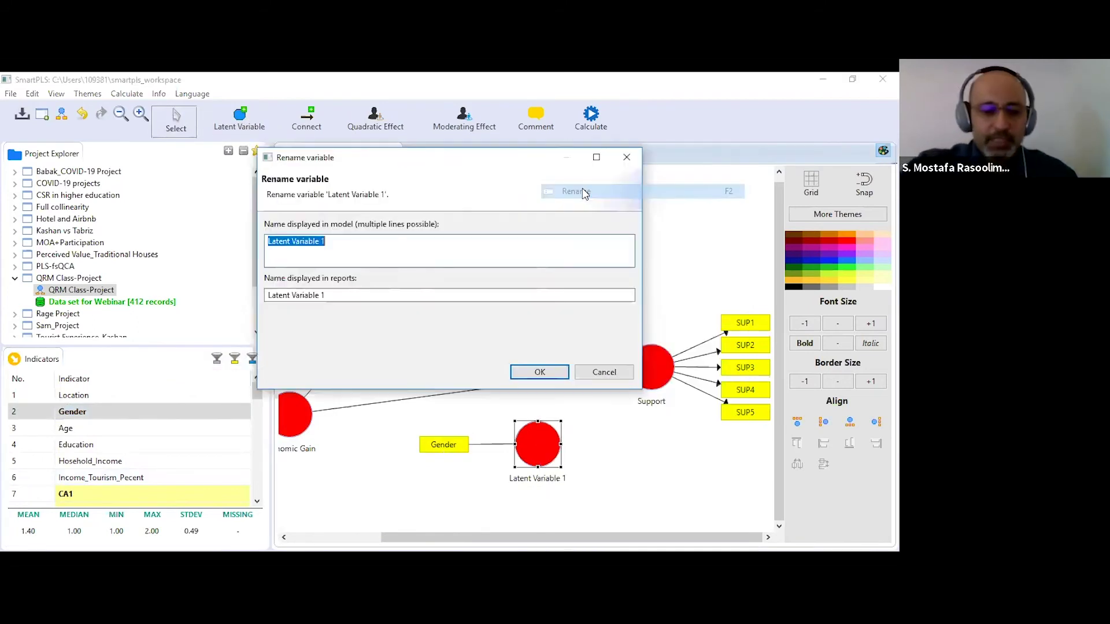
pyautogui.write('Gender')
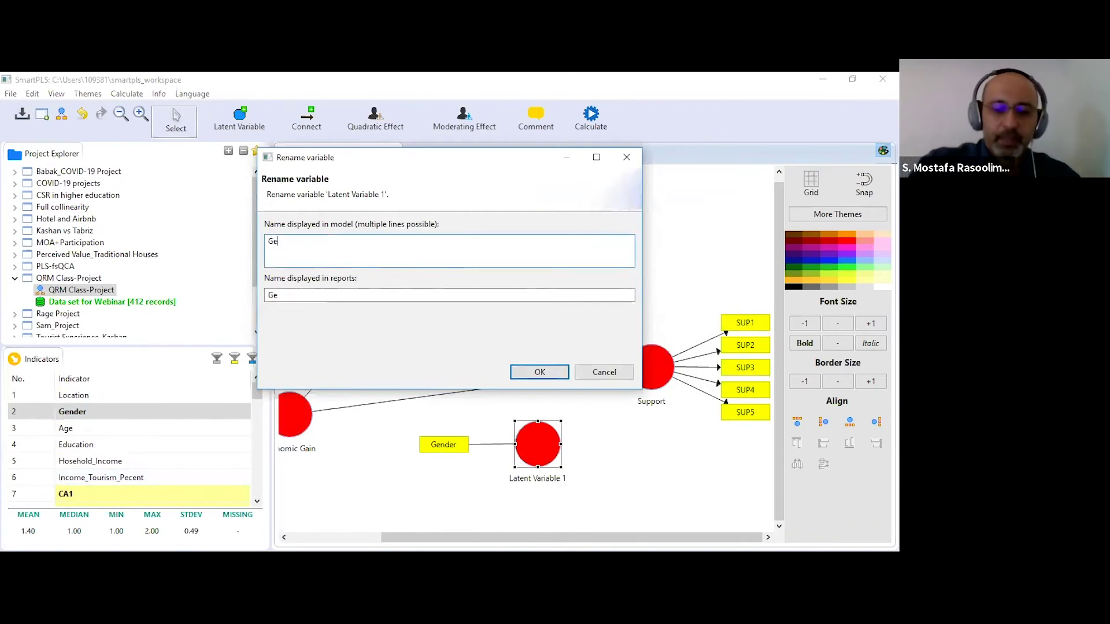
pyautogui.click(538, 373)
pyautogui.click(307, 122)
pyautogui.click(538, 448)
pyautogui.click(647, 371)
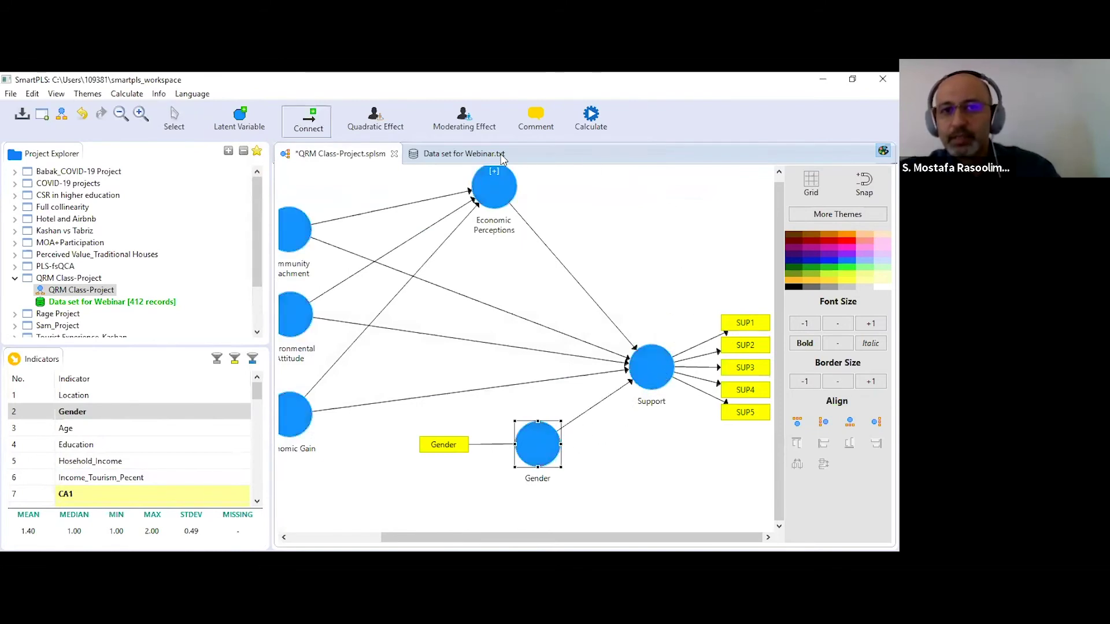
pyautogui.click(175, 120)
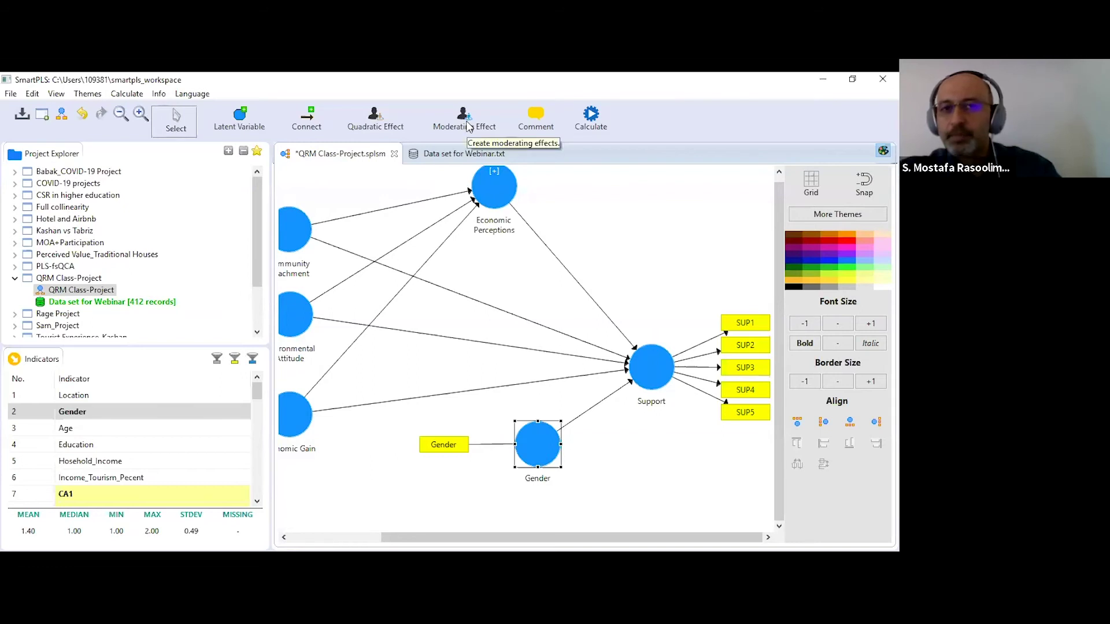
# Step: Add a two-stage moderating effect on Support with moderator Gender and independent variable Economic Perceptions, and place it above Support
pyautogui.click(467, 126)
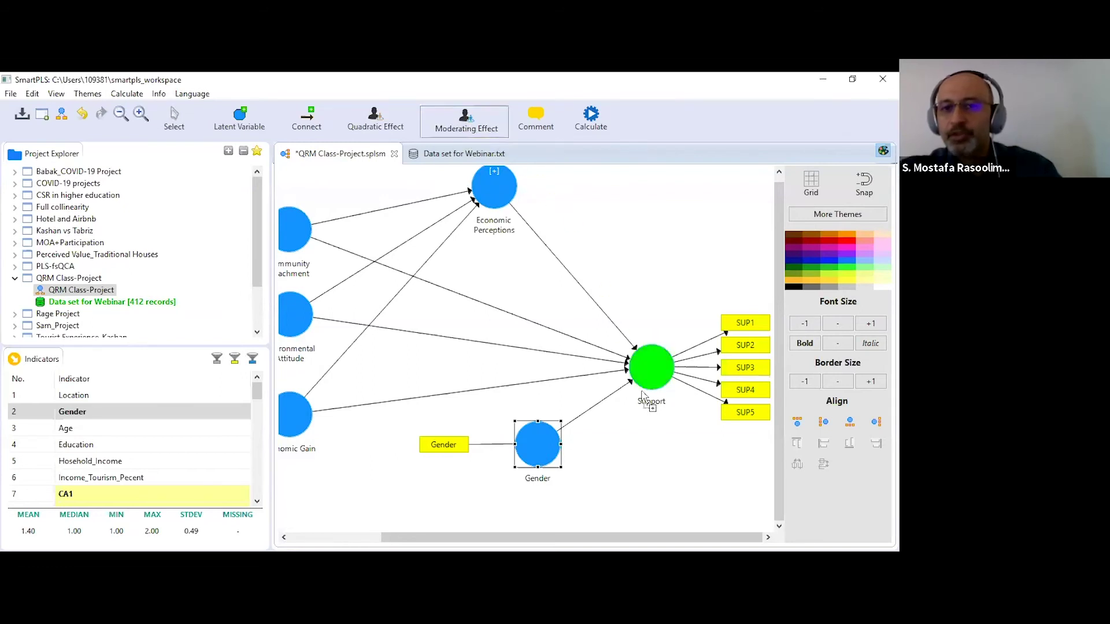
pyautogui.click(648, 371)
pyautogui.click(229, 159)
pyautogui.click(223, 213)
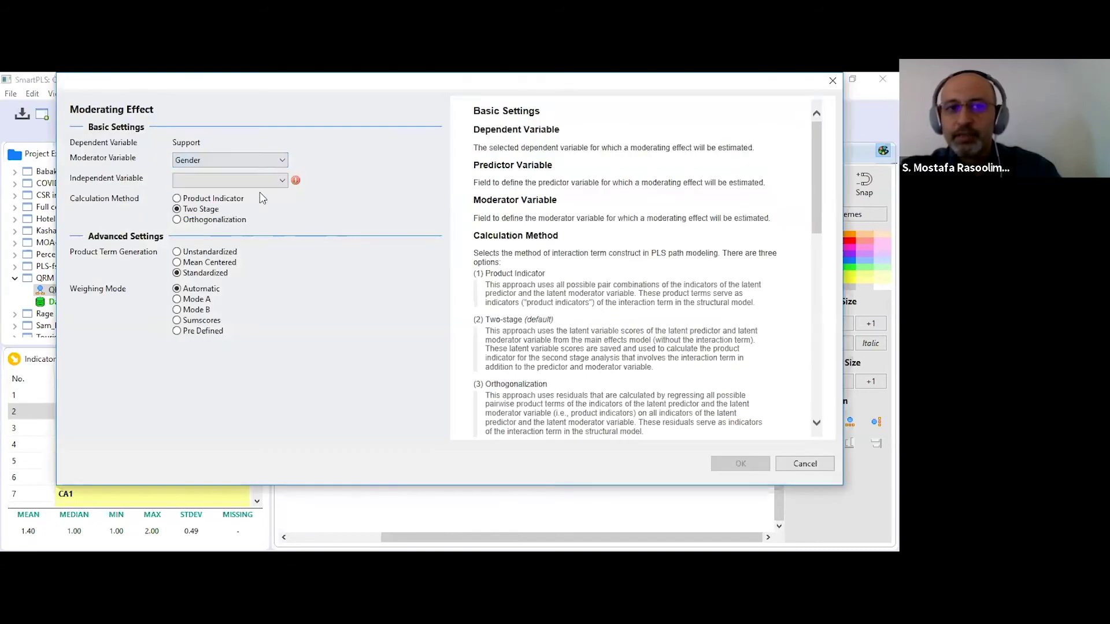
pyautogui.click(279, 179)
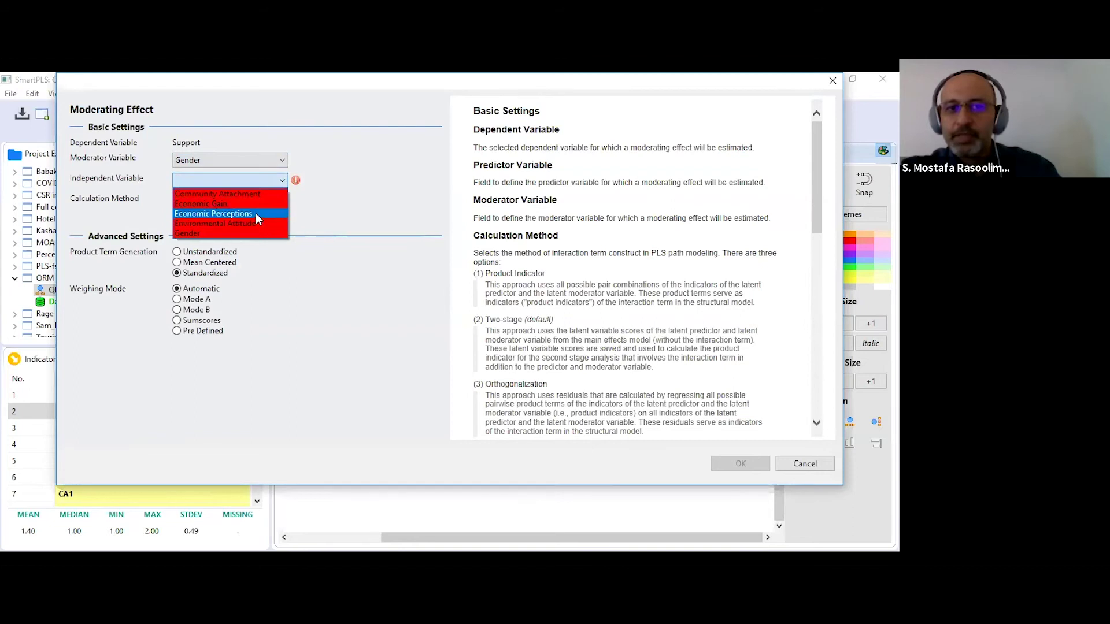
pyautogui.click(255, 214)
pyautogui.click(741, 464)
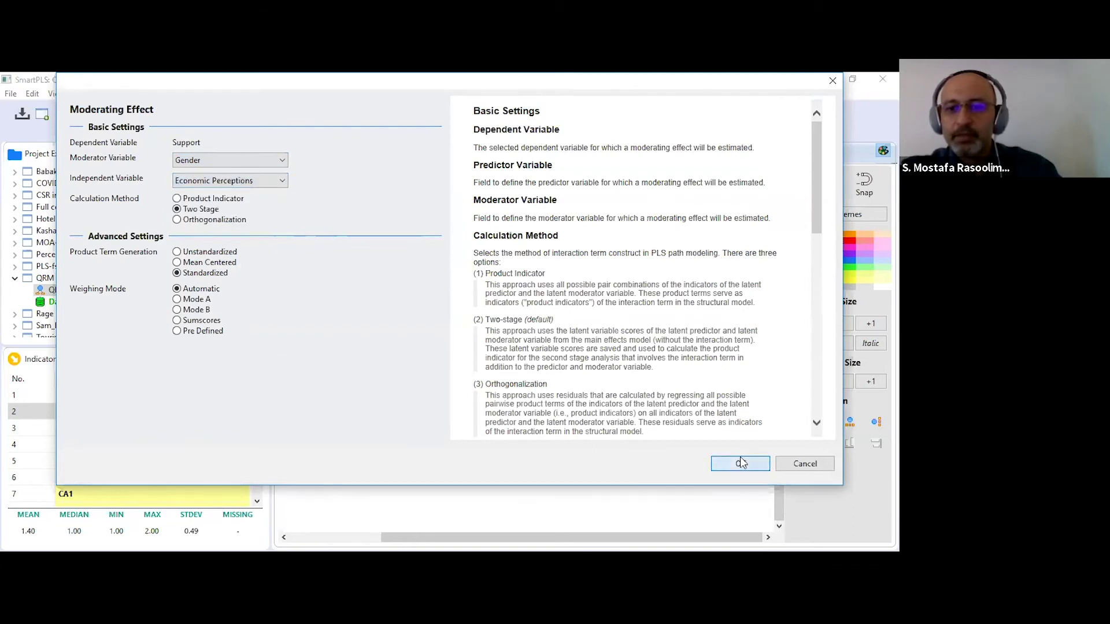
pyautogui.click(174, 118)
pyautogui.moveTo(617, 446); pyautogui.dragTo(652, 239)
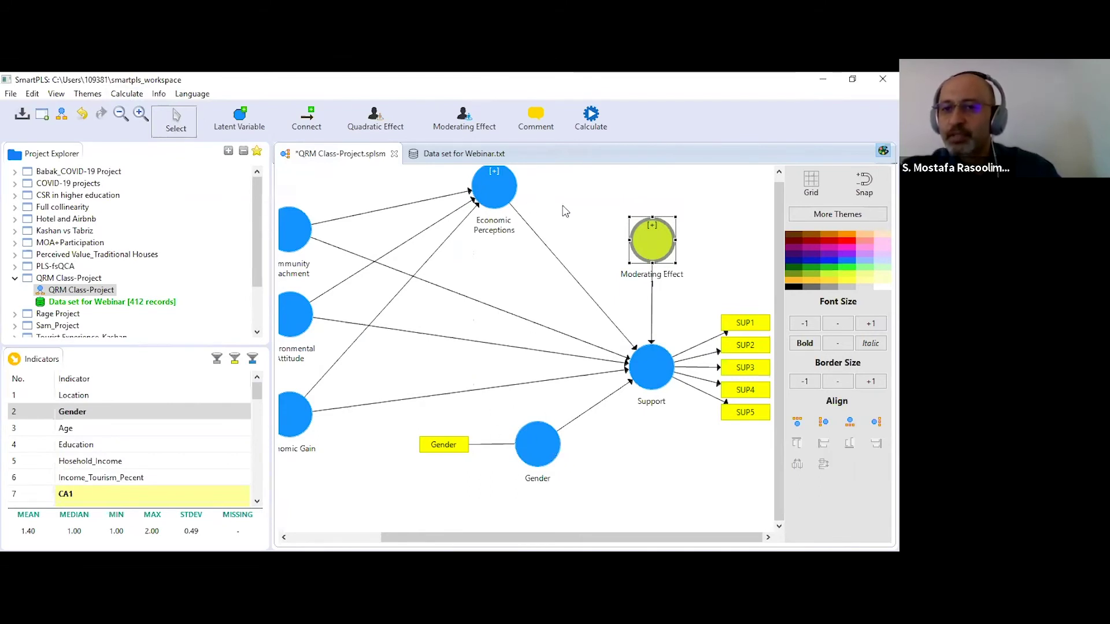
pyautogui.click(592, 215)
# Step: Run the PLS algorithm with path weighting and 300 maximum iterations, close the data set and show the results on the model
pyautogui.click(589, 124)
pyautogui.click(620, 137)
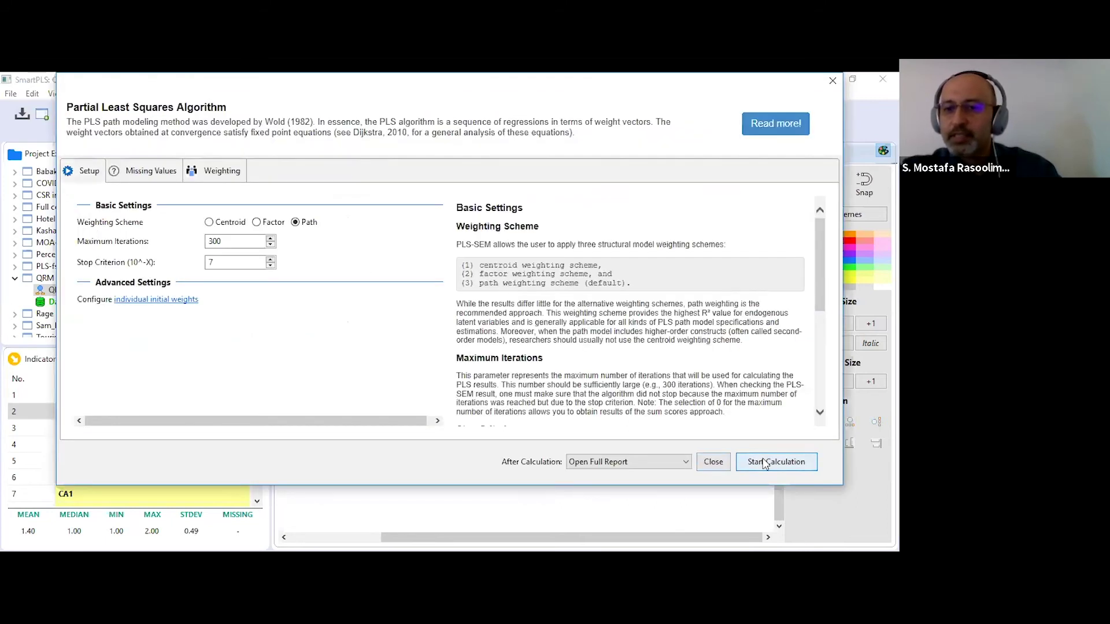
pyautogui.click(761, 461)
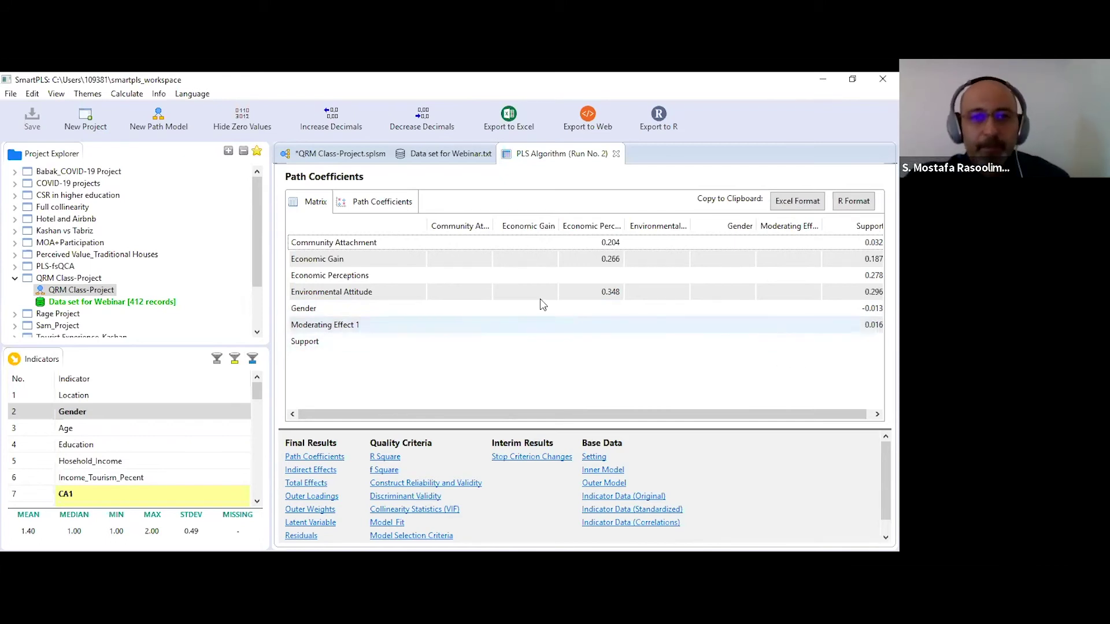
pyautogui.click(333, 154)
pyautogui.click(462, 155)
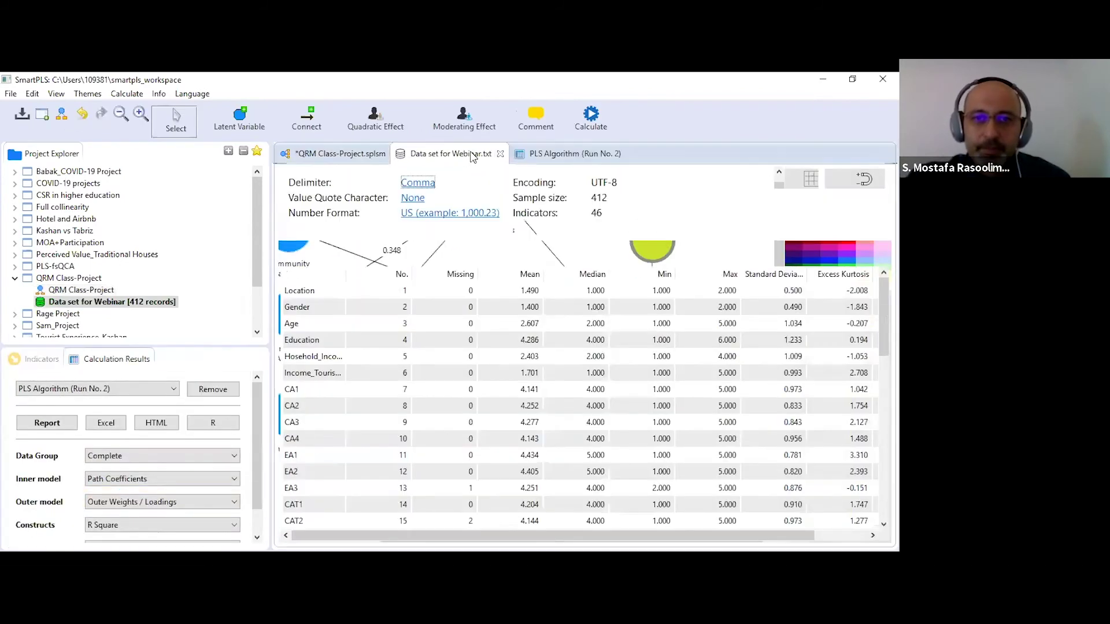
pyautogui.hotkey('ctrl', 'w')
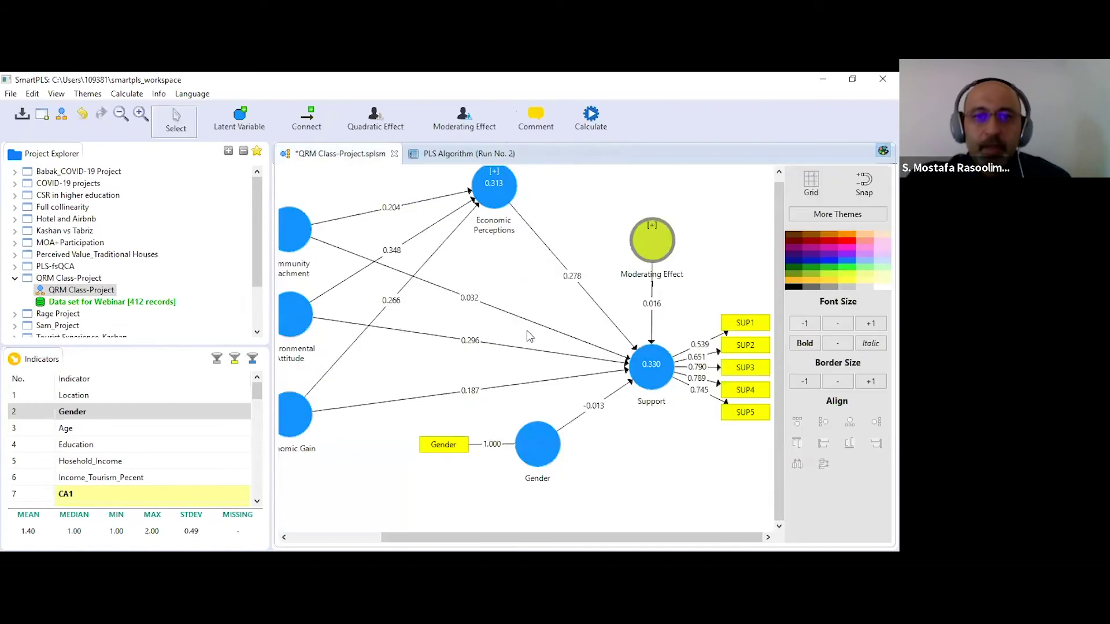
# Step: Delete the Gender construct from the model and save the project
pyautogui.rightClick(536, 433)
pyautogui.click(578, 176)
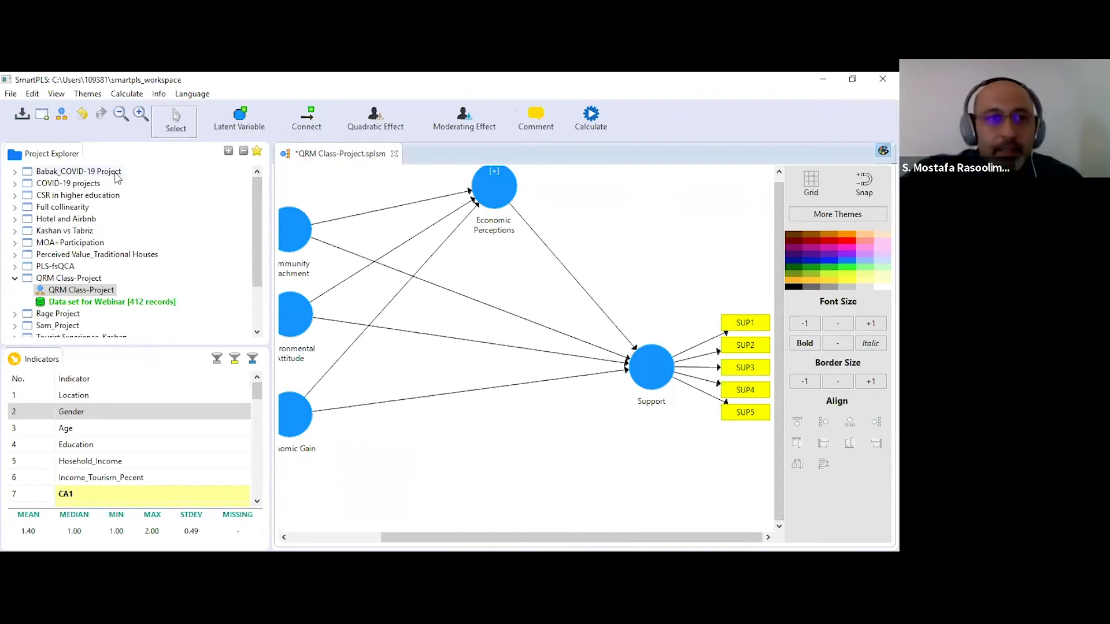
pyautogui.click(22, 114)
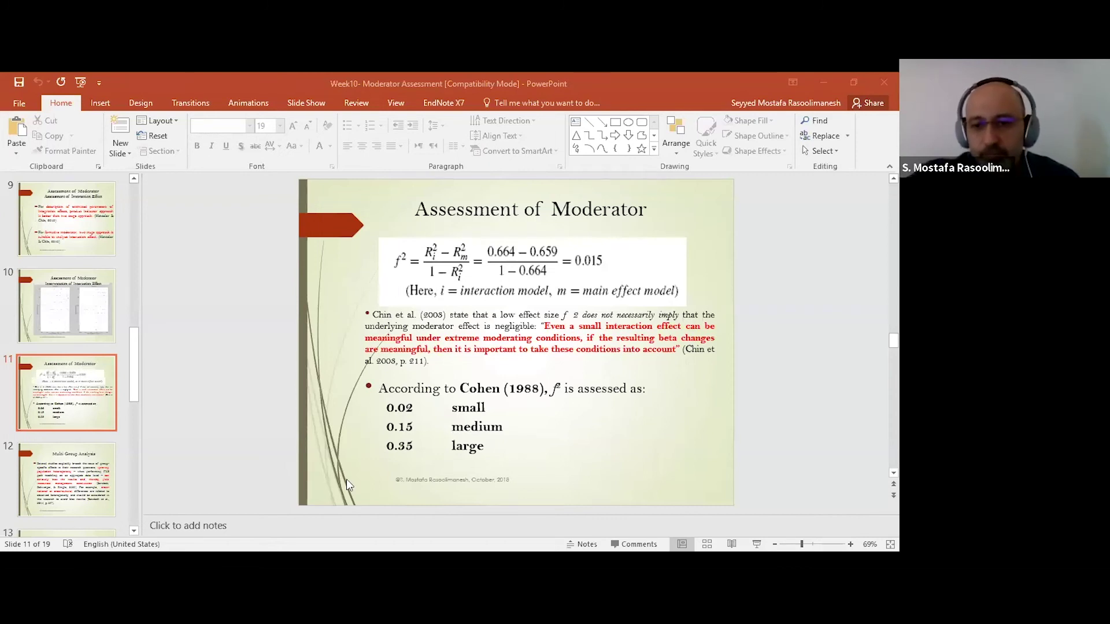
# Step: Present the Assessment of Moderator slide full screen in PowerPoint and advance to the Multi Group Analysis slide
pyautogui.click(756, 544)
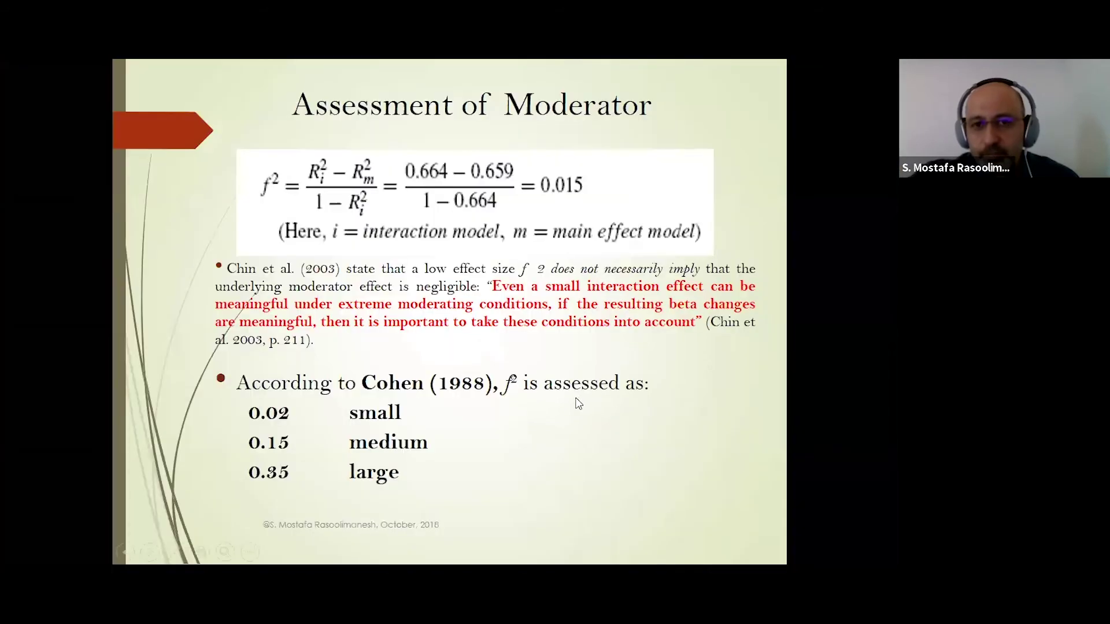
pyautogui.click(576, 403)
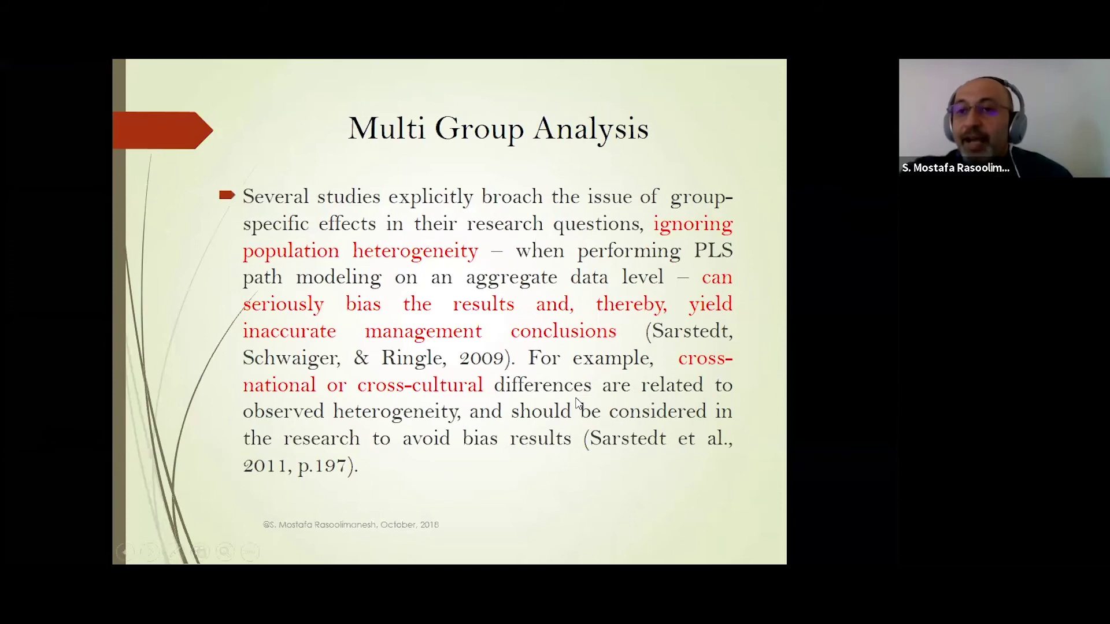
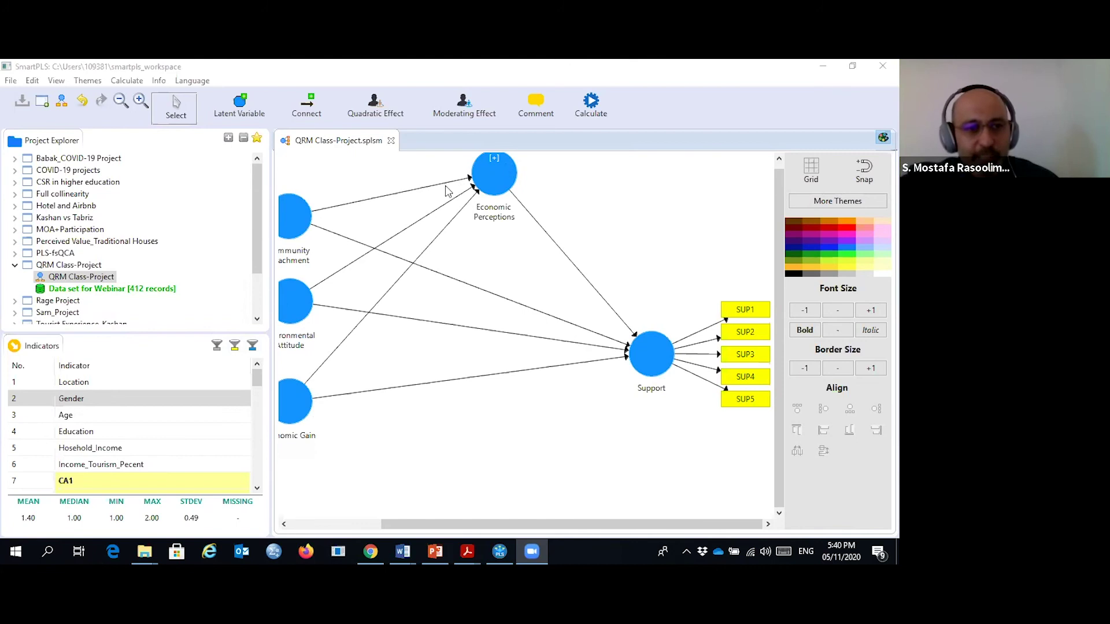
# Step: Open the Data set for Webinar and start generating data groups with the name prefix Gender
pyautogui.click(128, 291)
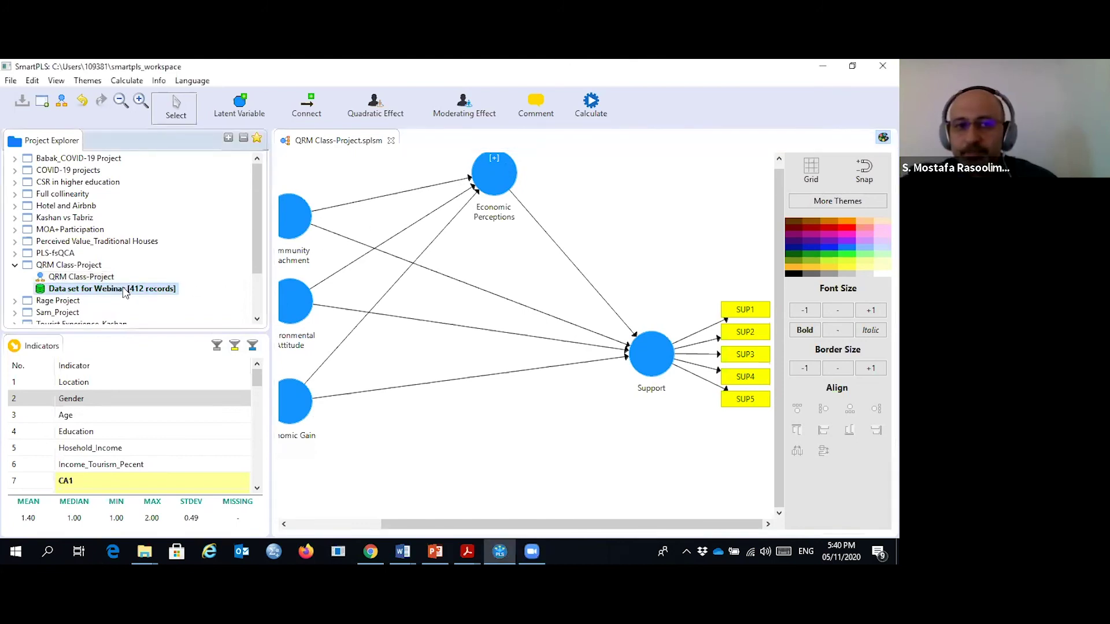
pyautogui.doubleClick(125, 291)
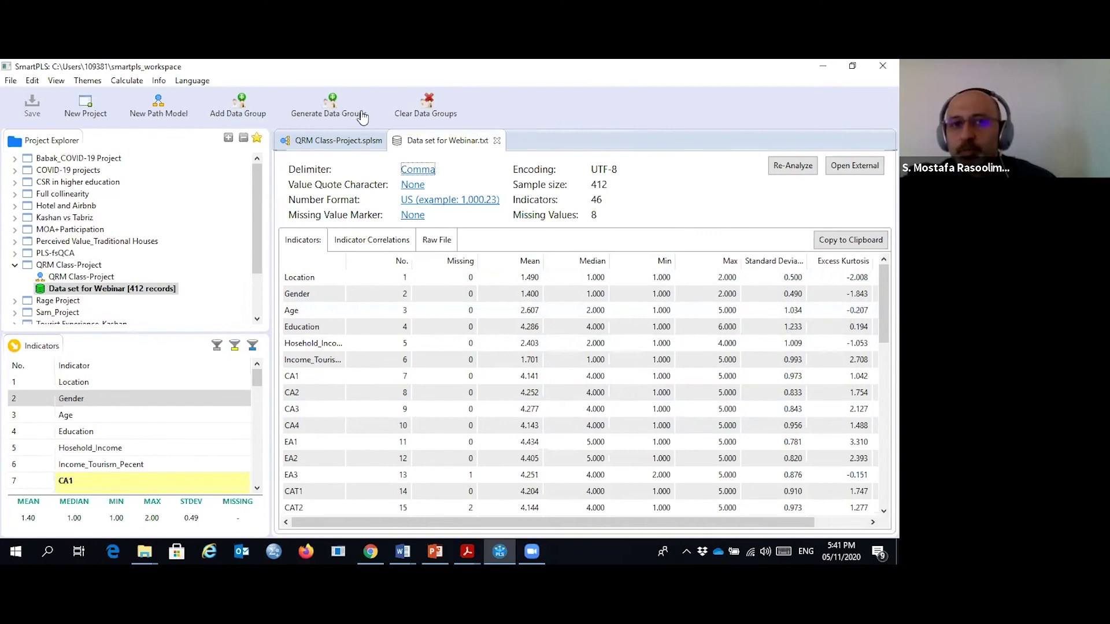
pyautogui.click(333, 112)
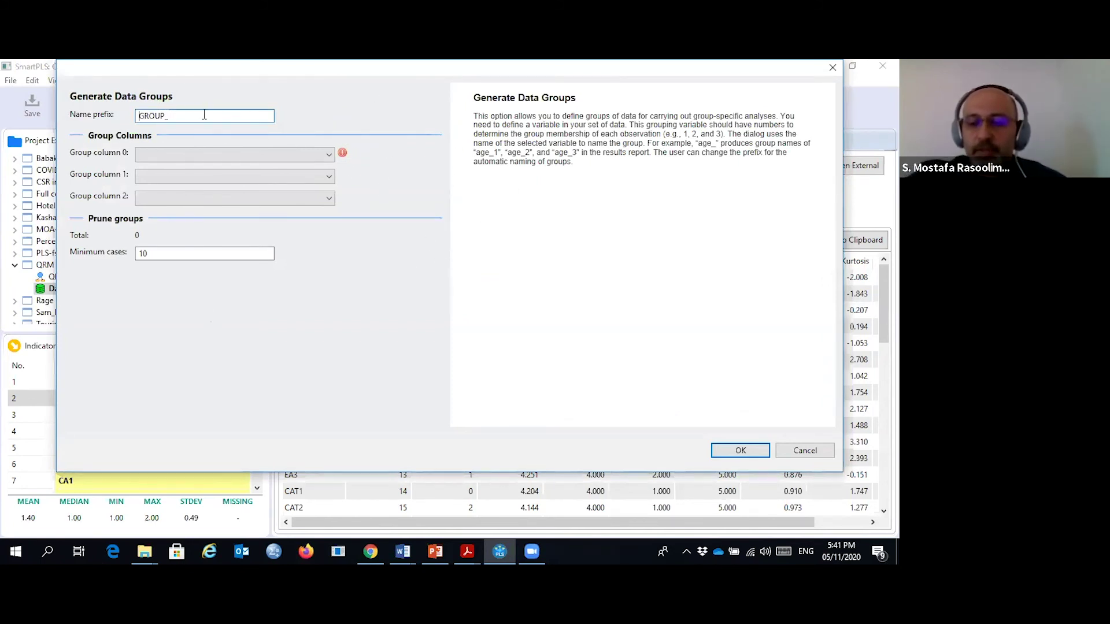
pyautogui.press('Home')
pyautogui.press('Delete')
pyautogui.press('Delete')
pyautogui.press('Delete')
pyautogui.press('Delete')
pyautogui.press('Delete')
pyautogui.press('Delete')
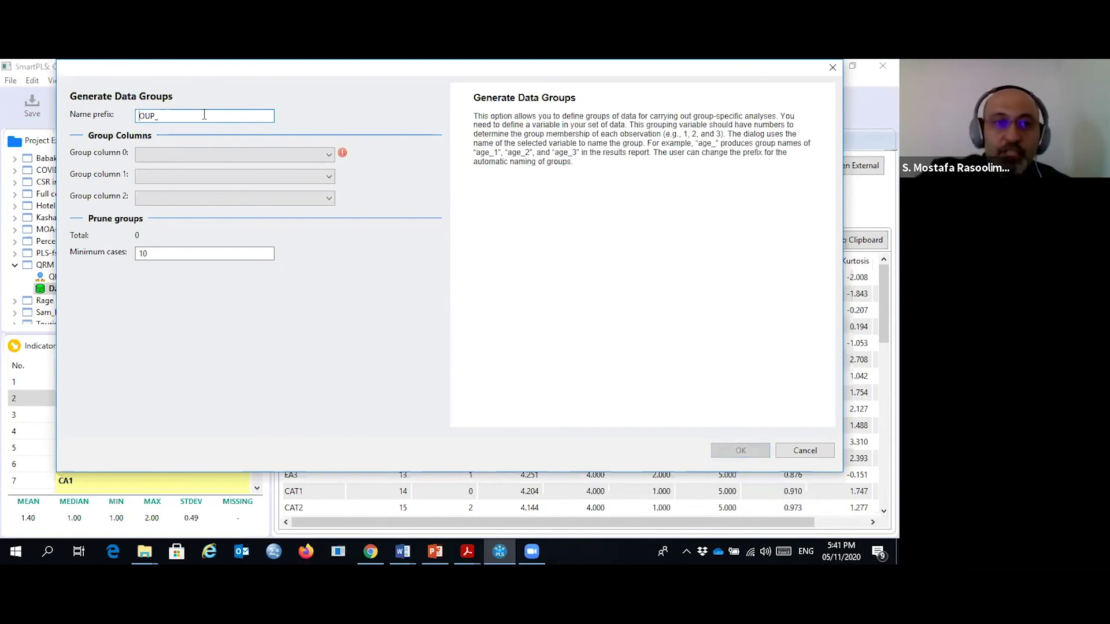
pyautogui.write('Gender')
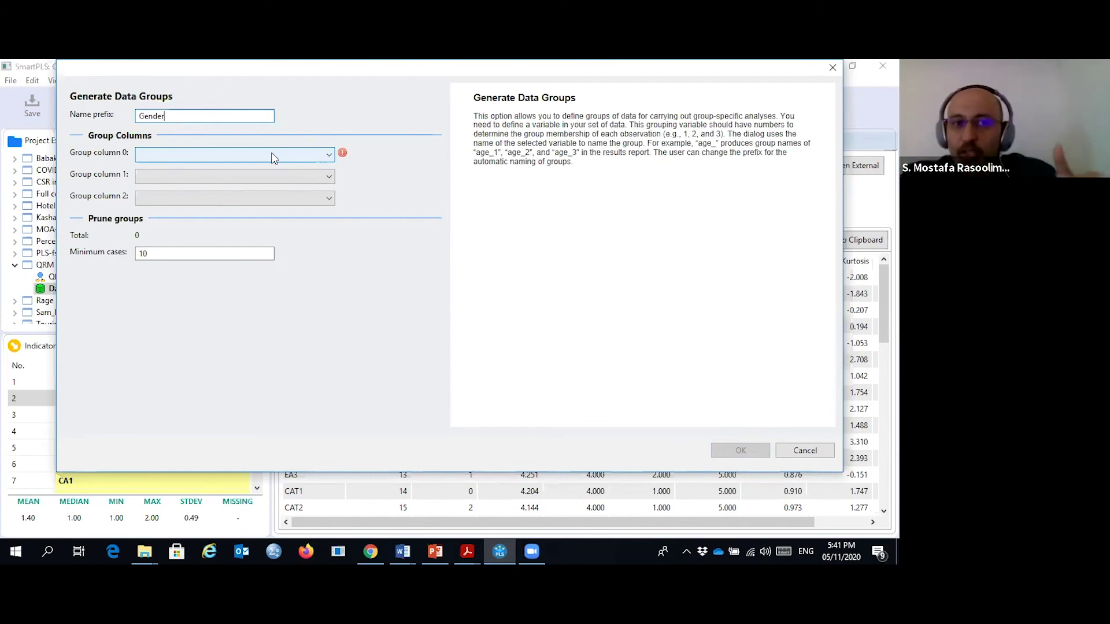
# Step: Generate the data groups using Gender as the first group column and a minimum of 100 cases
pyautogui.click(330, 156)
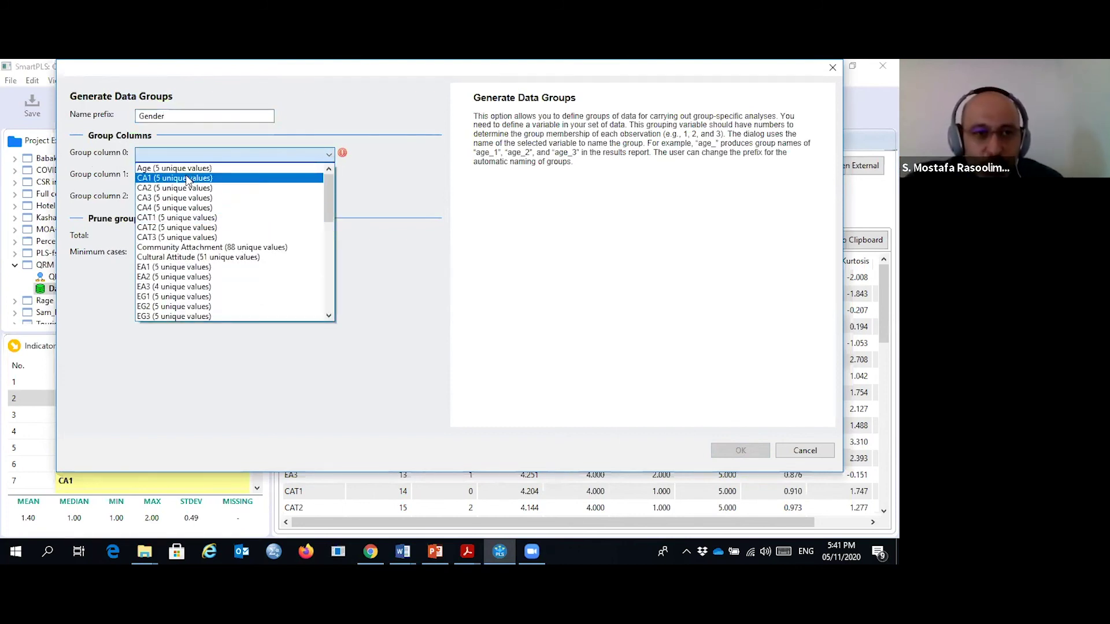
pyautogui.scroll(-2, 175, 269)
pyautogui.scroll(-1, 174, 272)
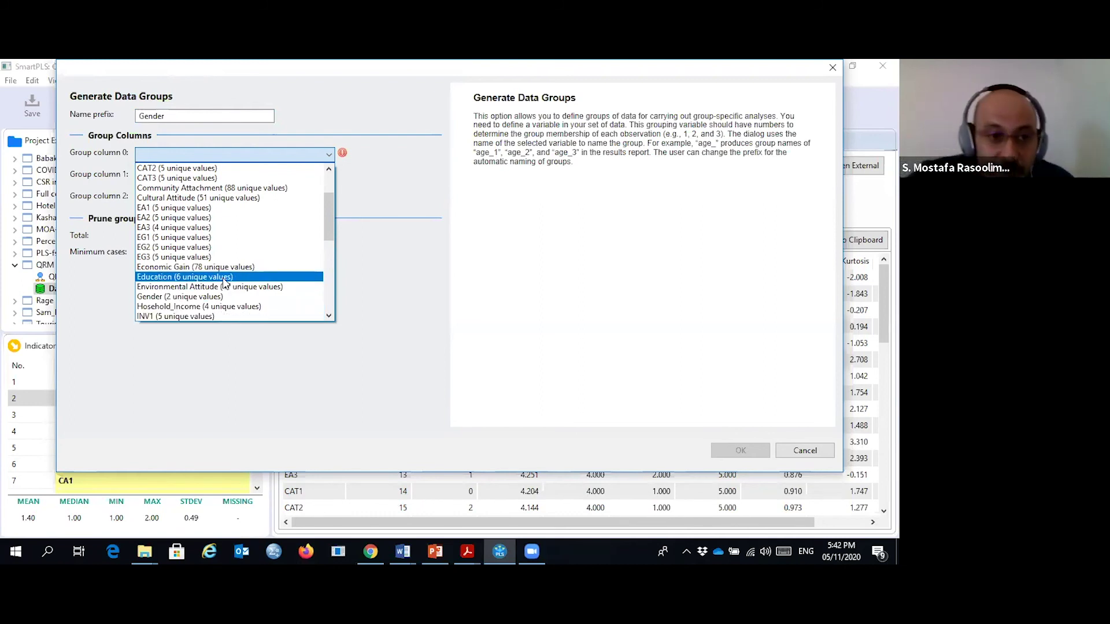
pyautogui.scroll(-3, 211, 294)
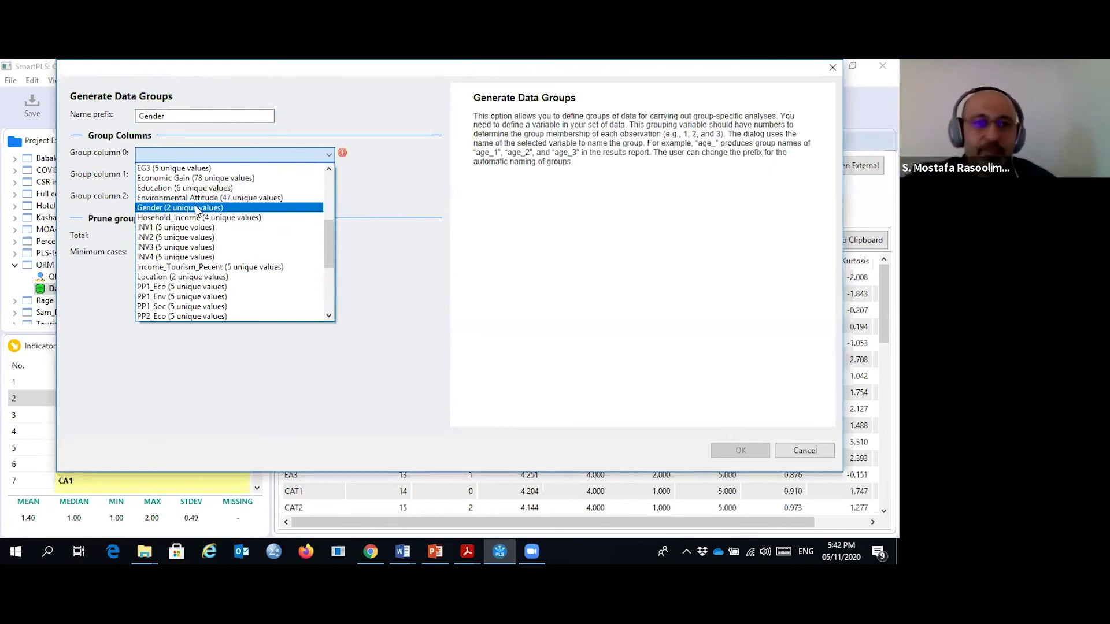
pyautogui.click(197, 209)
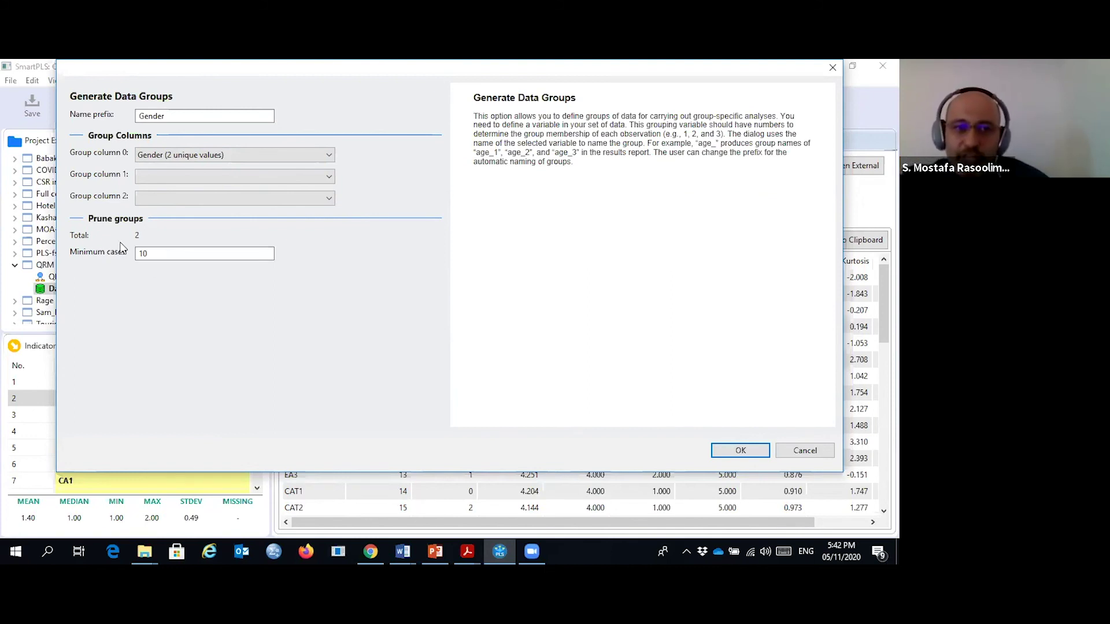
pyautogui.click(154, 254)
pyautogui.write('0')
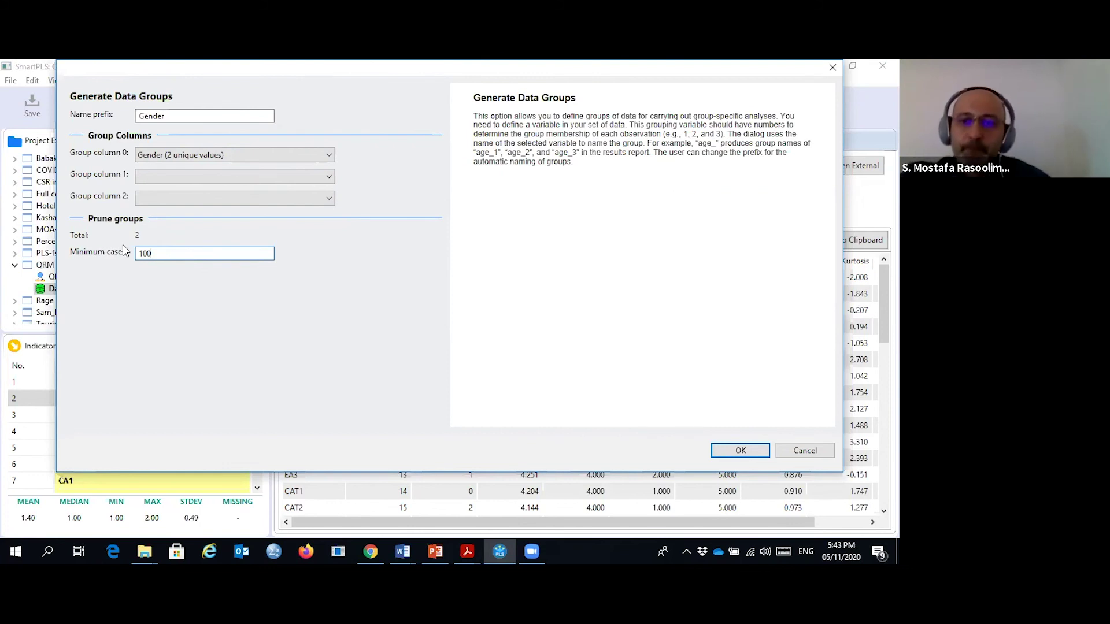
pyautogui.click(735, 450)
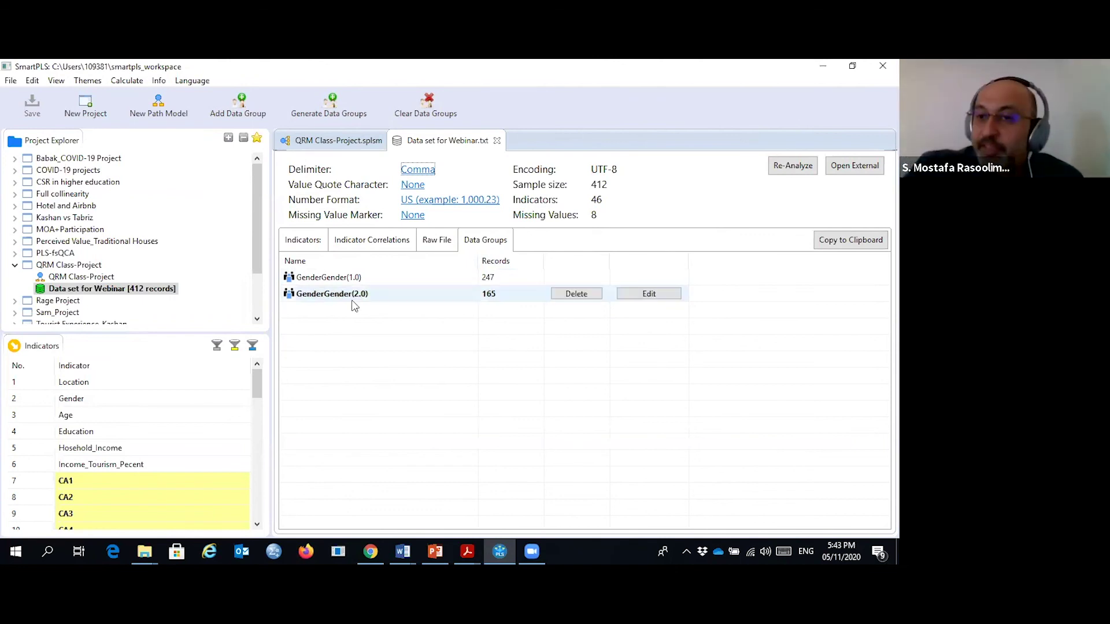
# Step: Rename the data group for Gender equal to 1.0 as Male
pyautogui.moveTo(359, 277)
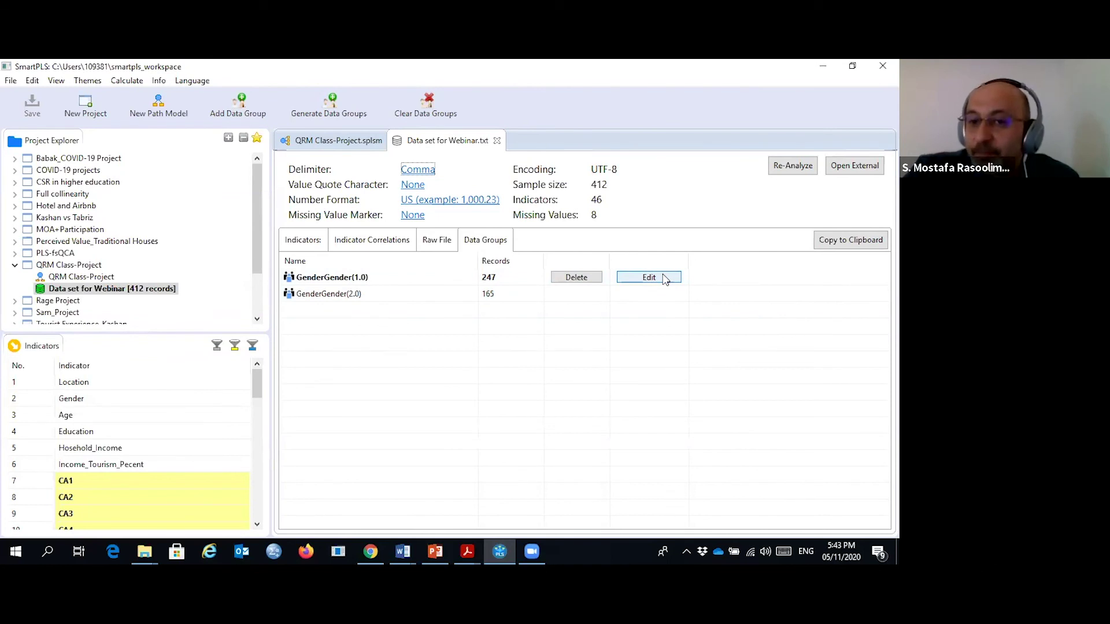
pyautogui.click(664, 278)
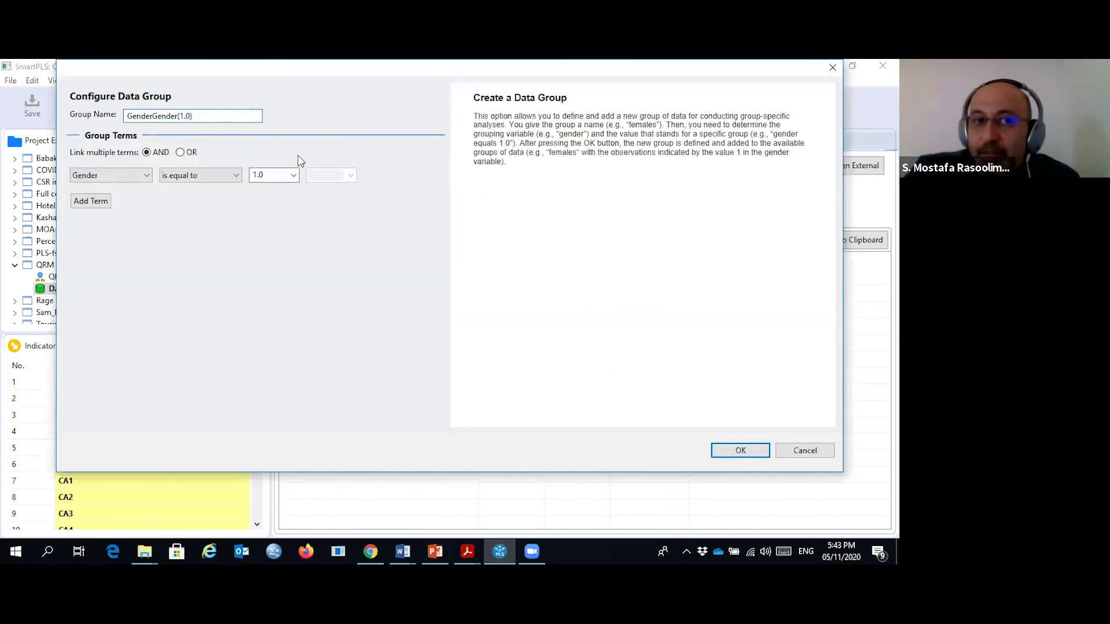
pyautogui.moveTo(207, 117); pyautogui.dragTo(121, 118)
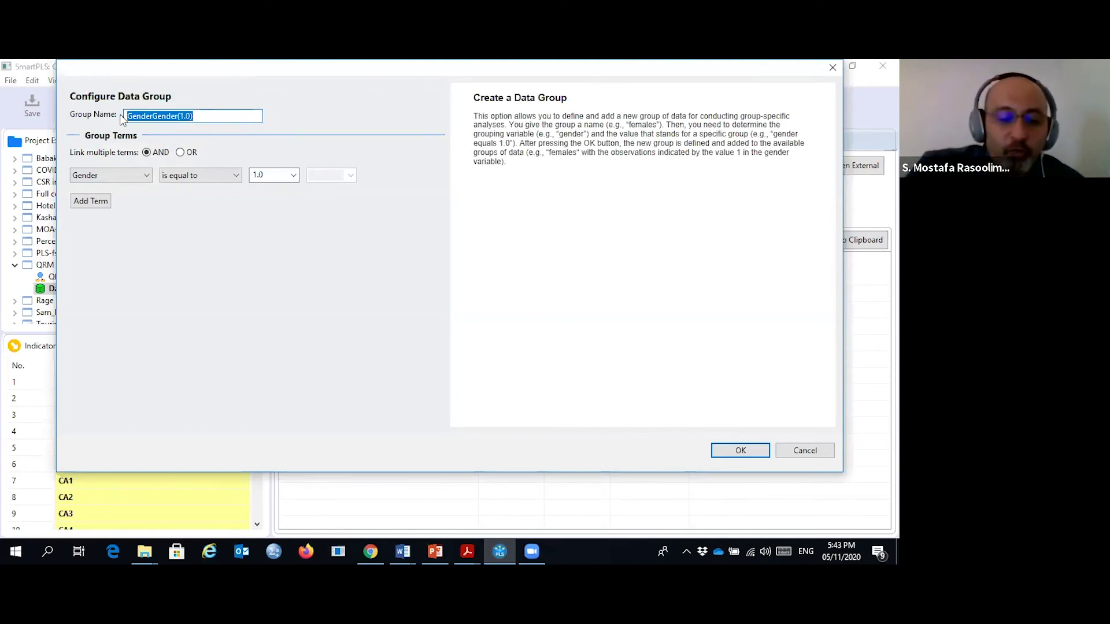
pyautogui.write('Male')
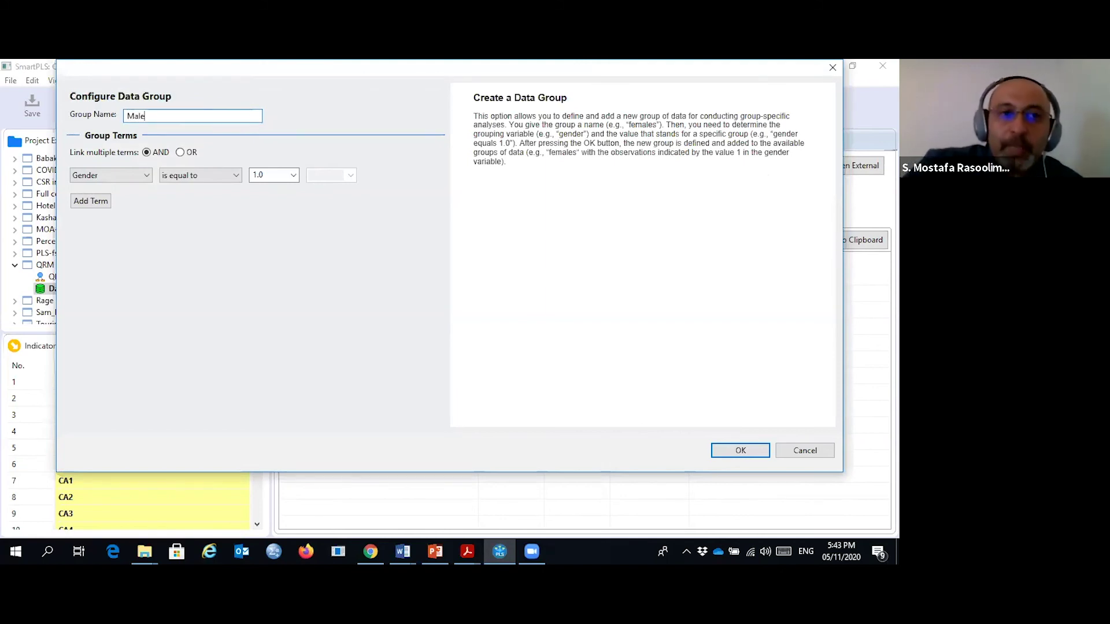
pyautogui.click(729, 450)
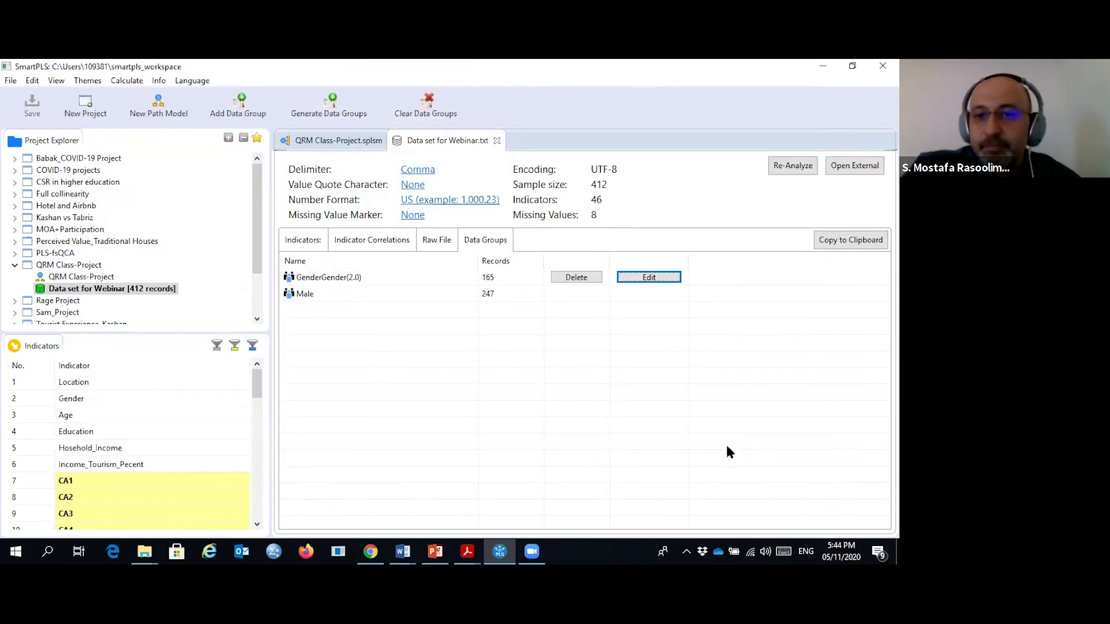
# Step: Rename the data group for Gender equal to 2.0 as Female and close the data set
pyautogui.click(665, 277)
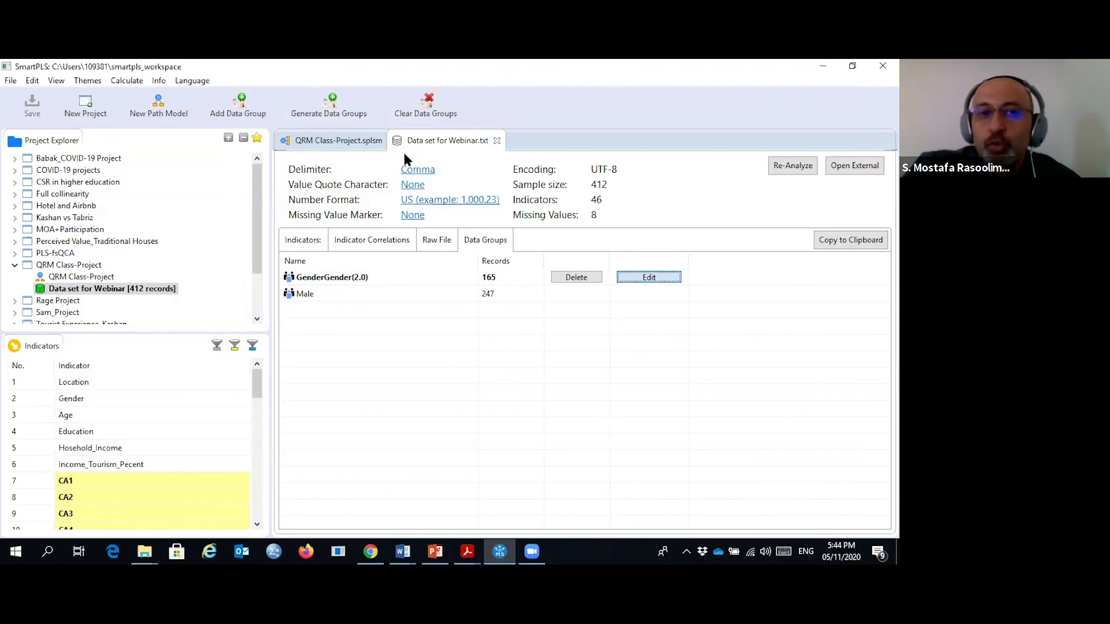
pyautogui.moveTo(204, 114); pyautogui.dragTo(115, 116)
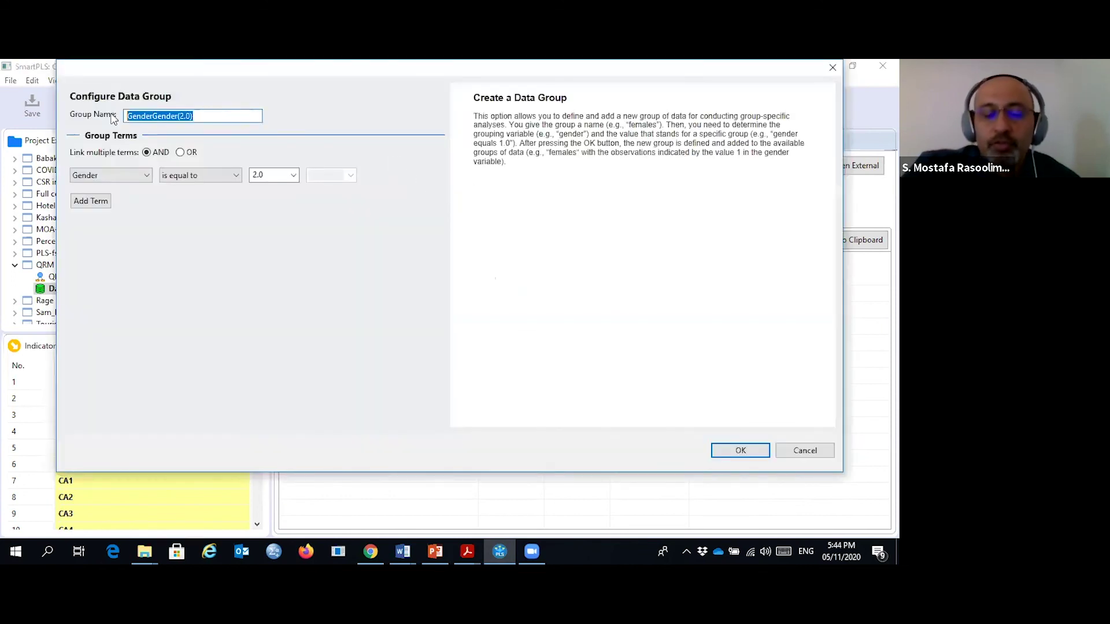
pyautogui.write('Female')
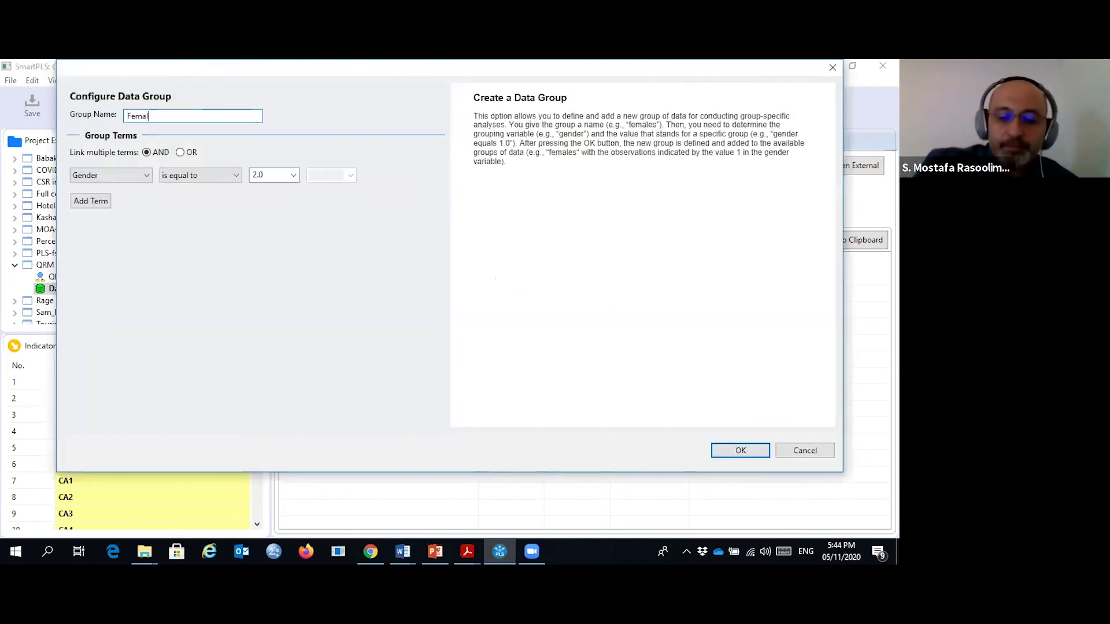
pyautogui.click(744, 450)
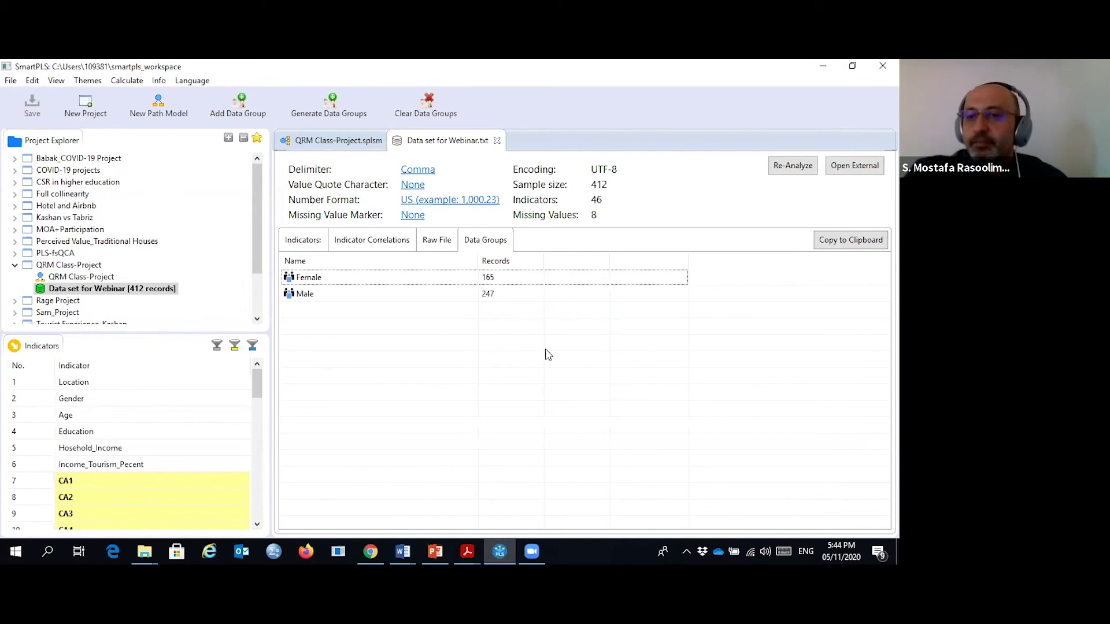
pyautogui.moveTo(510, 281)
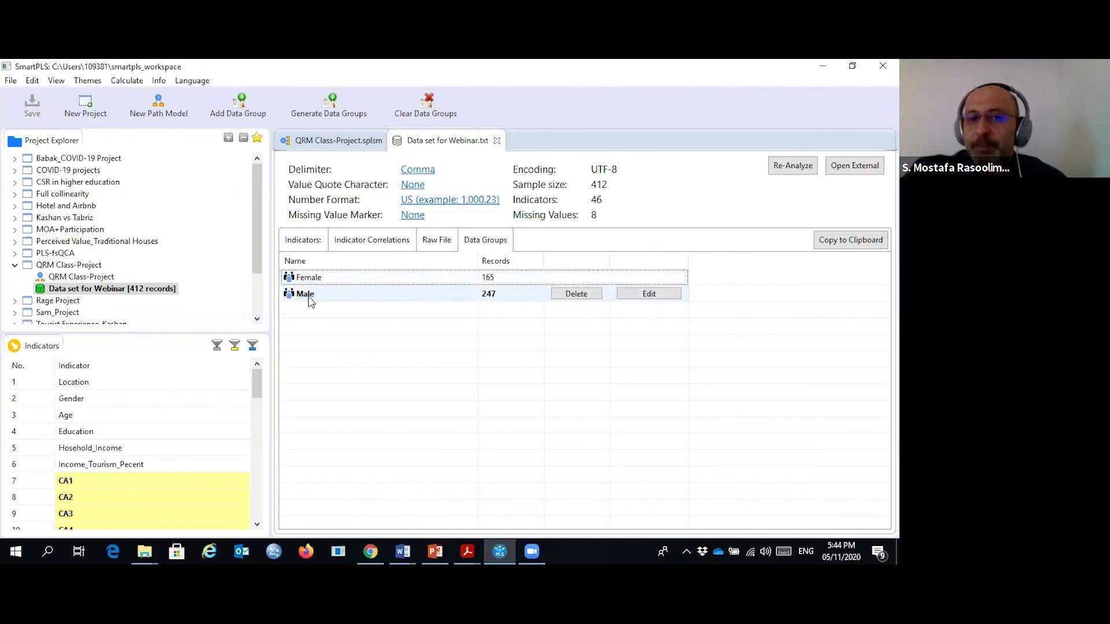
pyautogui.click(488, 298)
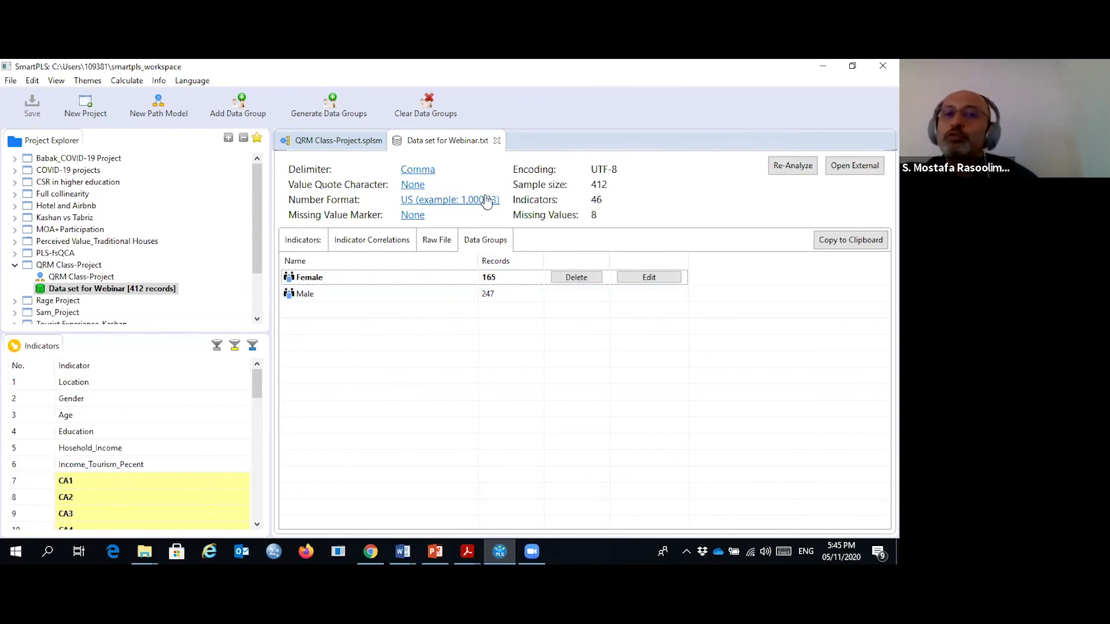
pyautogui.click(498, 141)
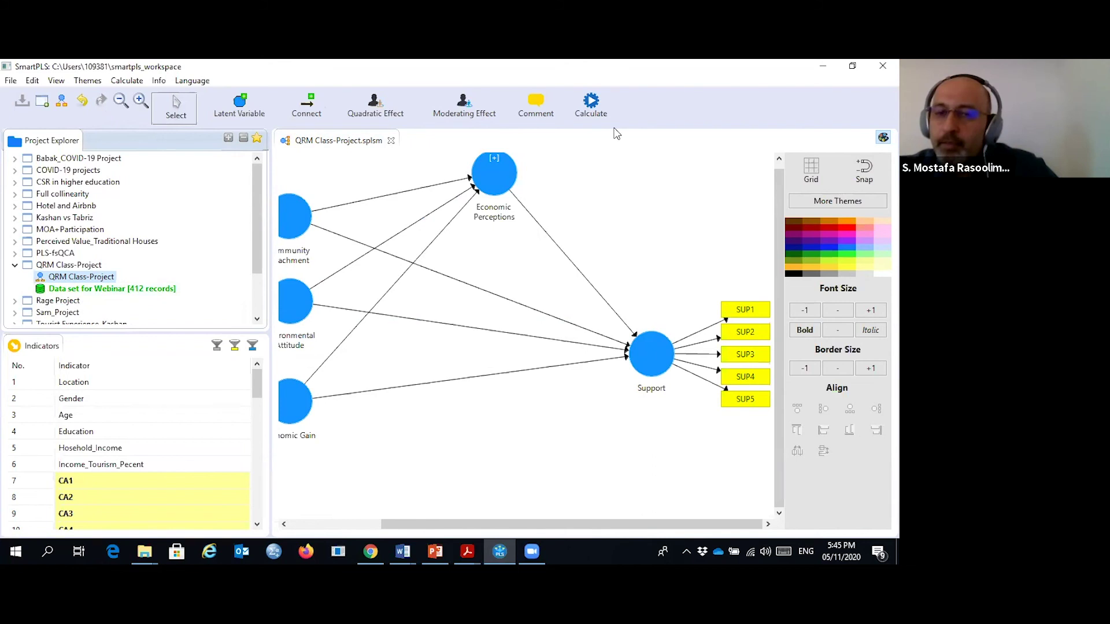
# Step: Run the PLS Algorithm with path weighting and 300 maximum iterations for all data groups, including the overall dataset
pyautogui.click(592, 104)
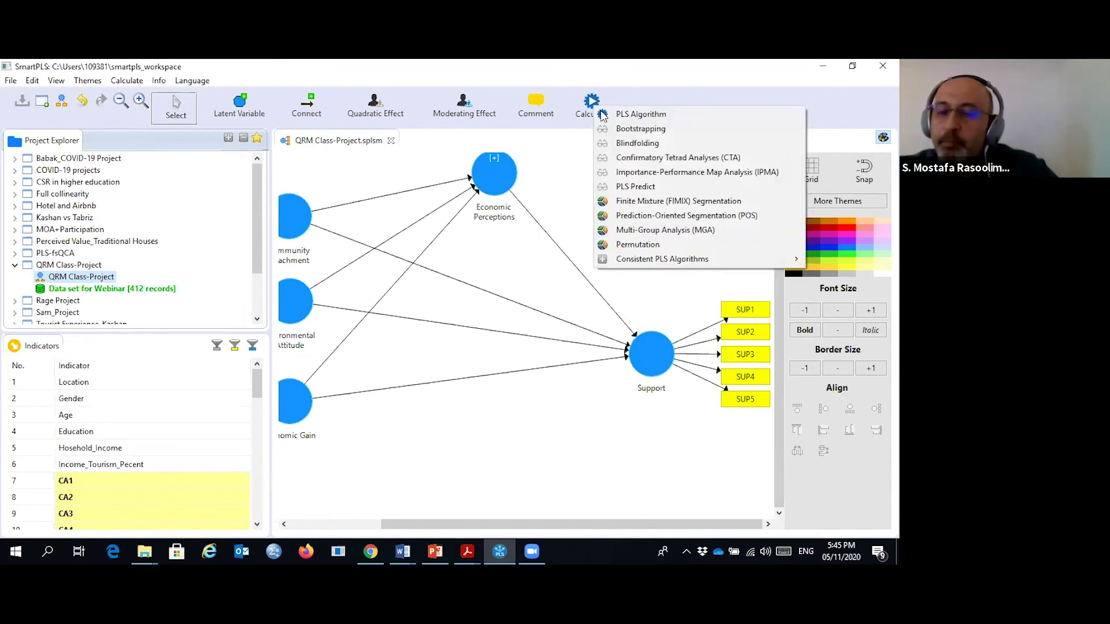
pyautogui.click(641, 115)
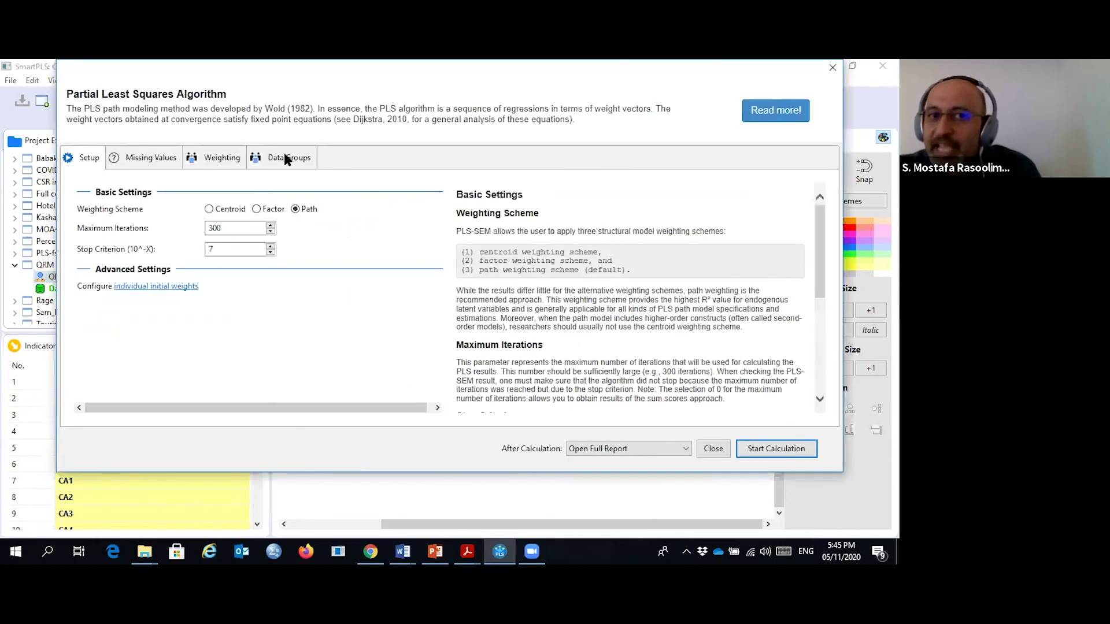
pyautogui.click(286, 160)
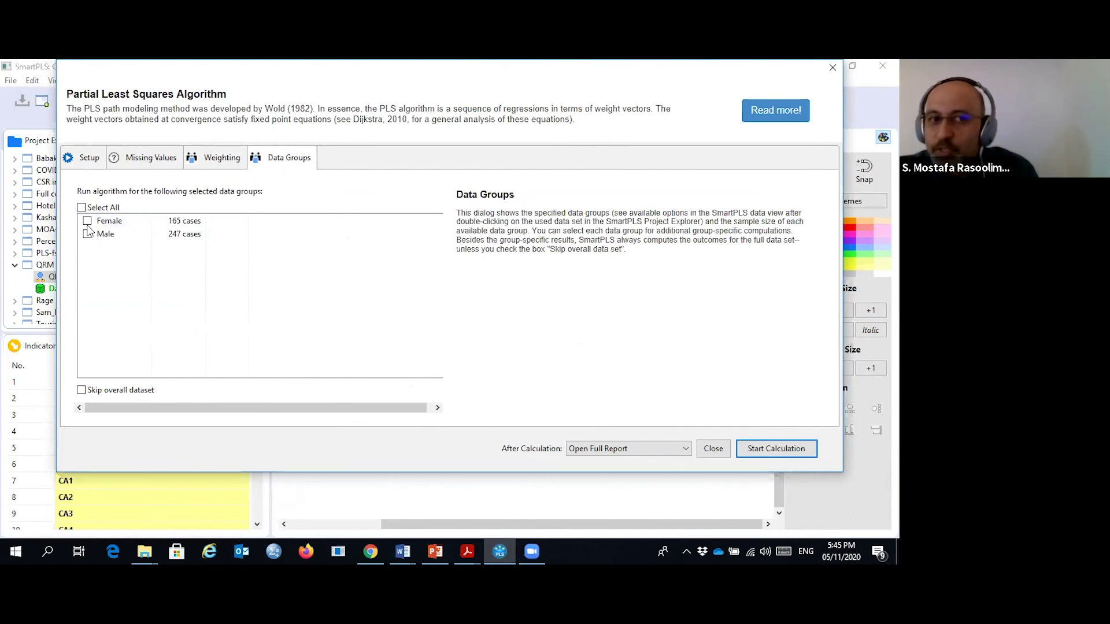
pyautogui.click(82, 207)
pyautogui.click(771, 450)
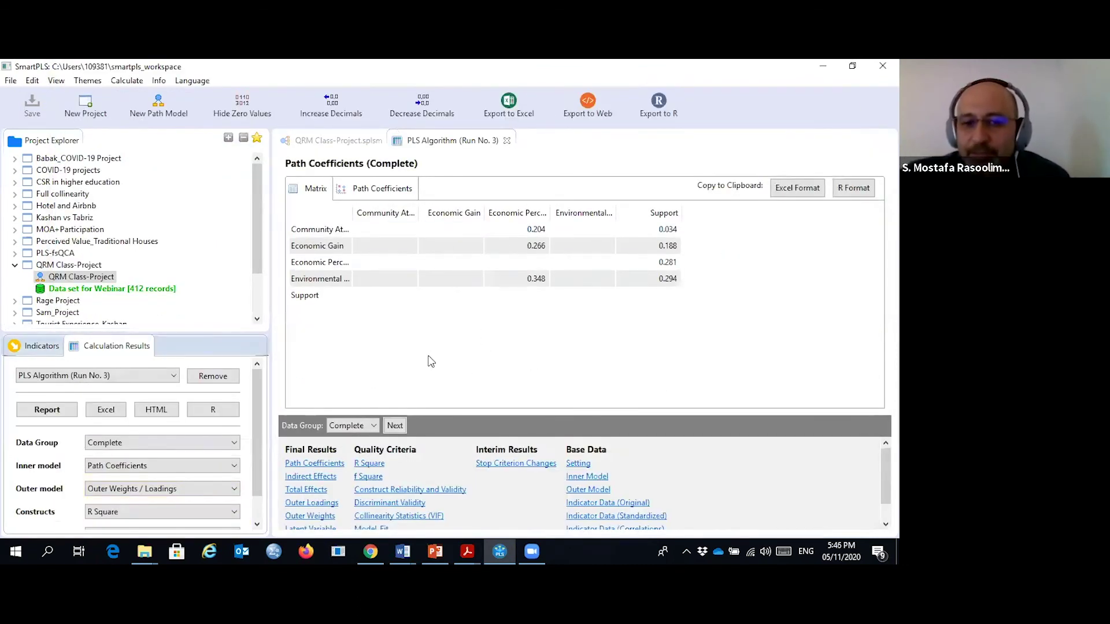
# Step: Review the path coefficients in the report for the Female data group and for the Male data group
pyautogui.click(373, 427)
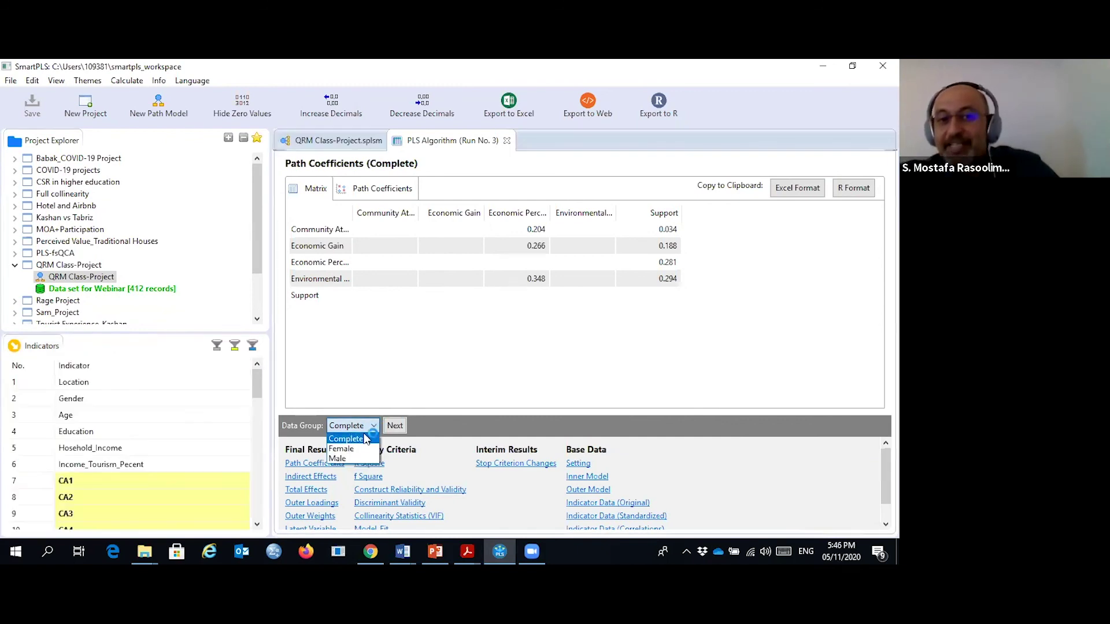
pyautogui.click(356, 449)
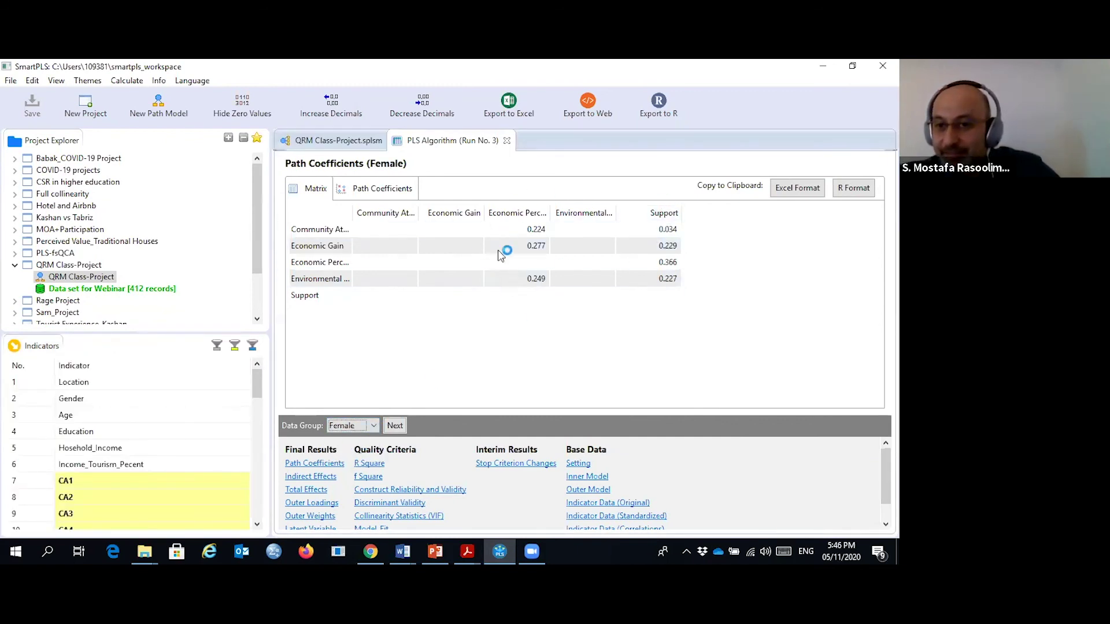
pyautogui.click(373, 426)
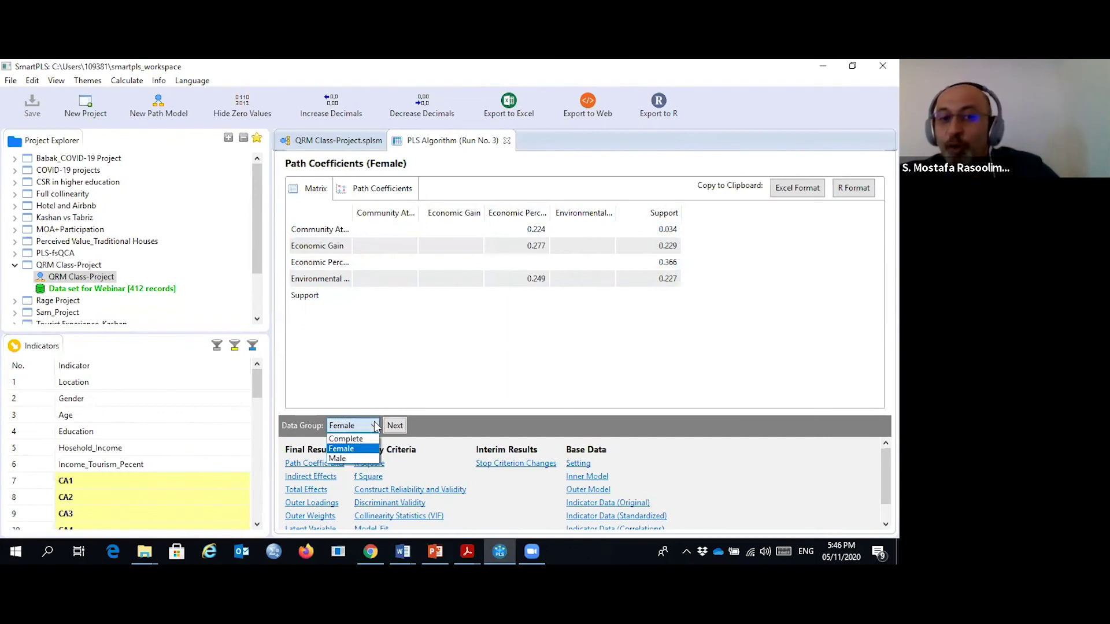
pyautogui.click(345, 459)
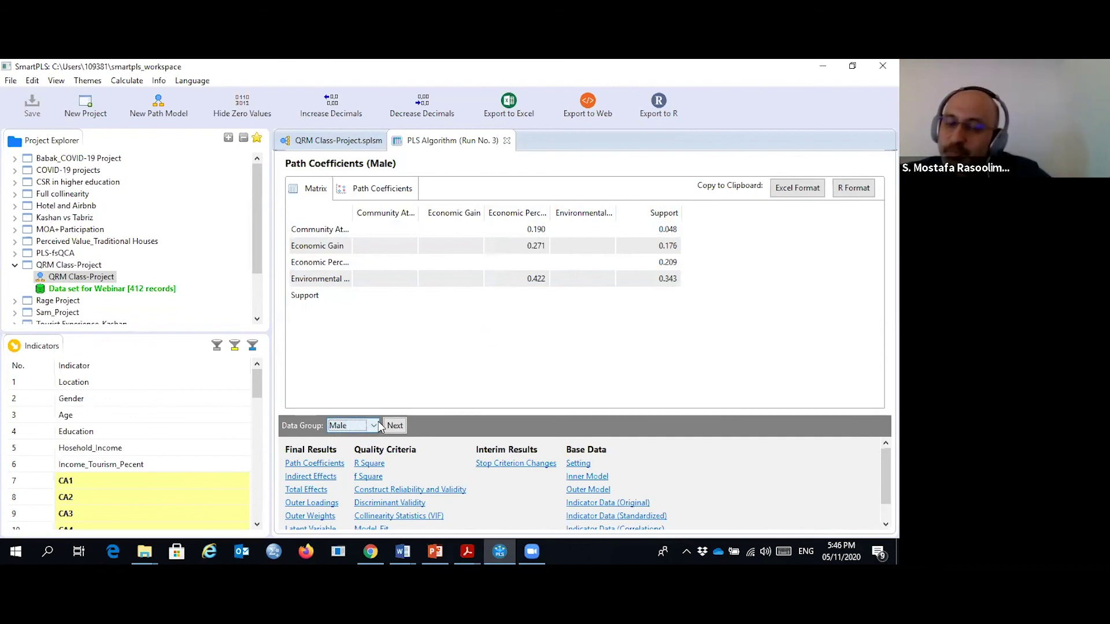
# Step: Return to the QRM Class-Project model and display its calculation results for the Complete data group
pyautogui.click(343, 141)
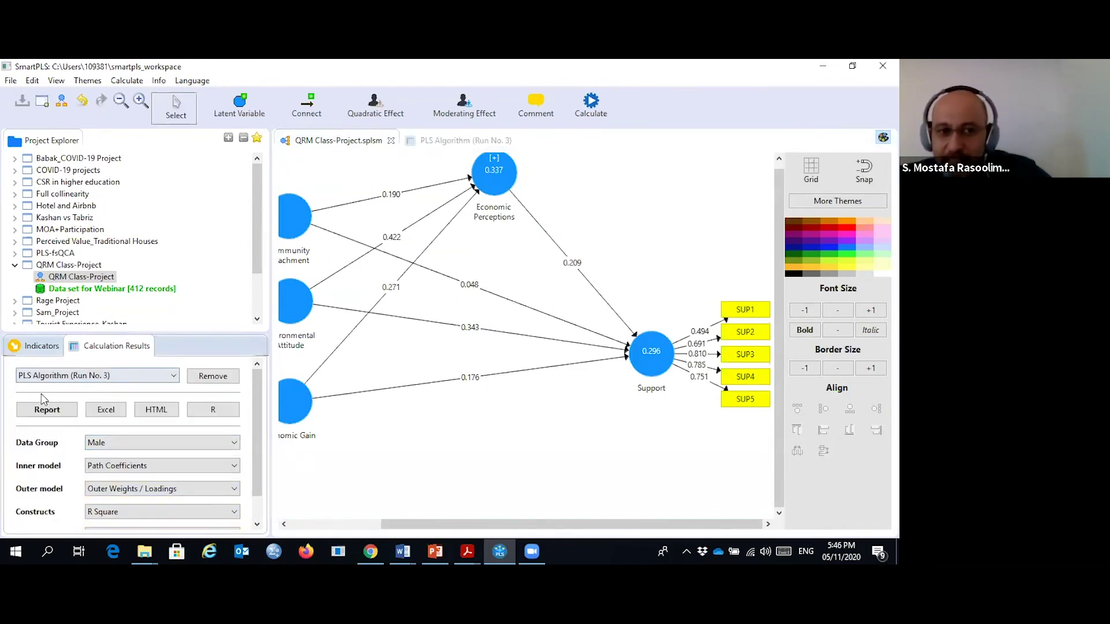
pyautogui.scroll(-2, 123, 383)
pyautogui.scroll(2, 124, 383)
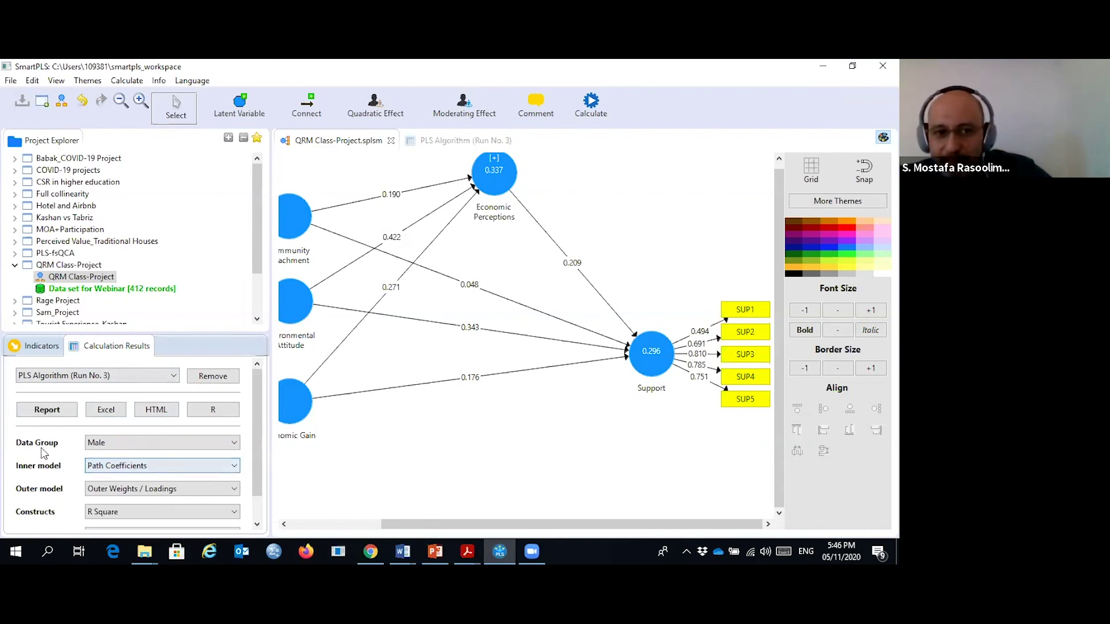
pyautogui.click(228, 445)
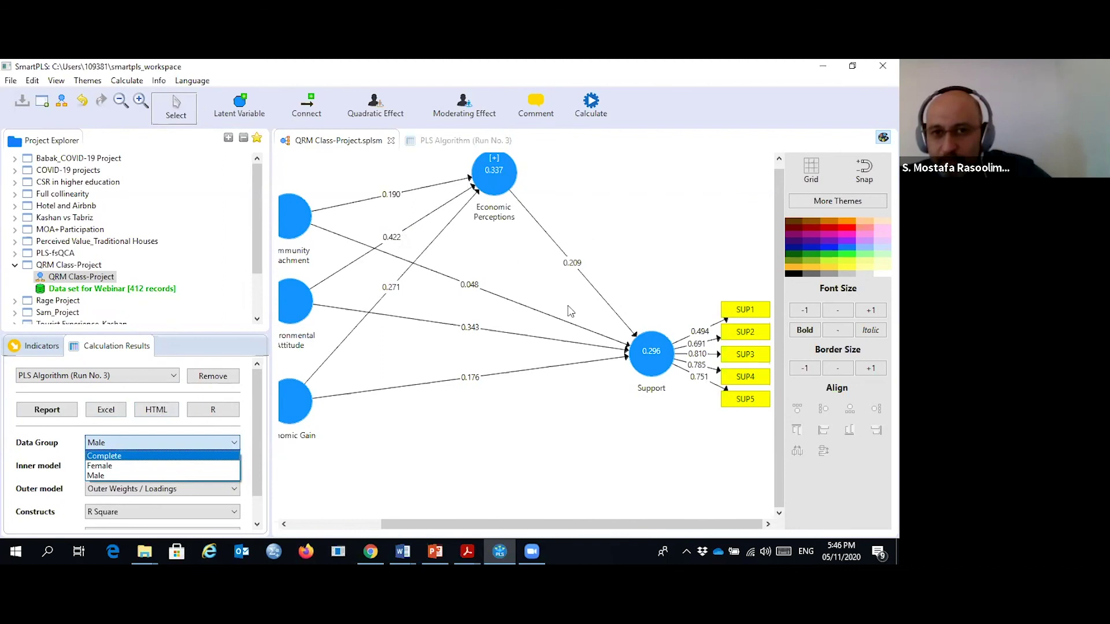
pyautogui.click(146, 461)
pyautogui.click(146, 460)
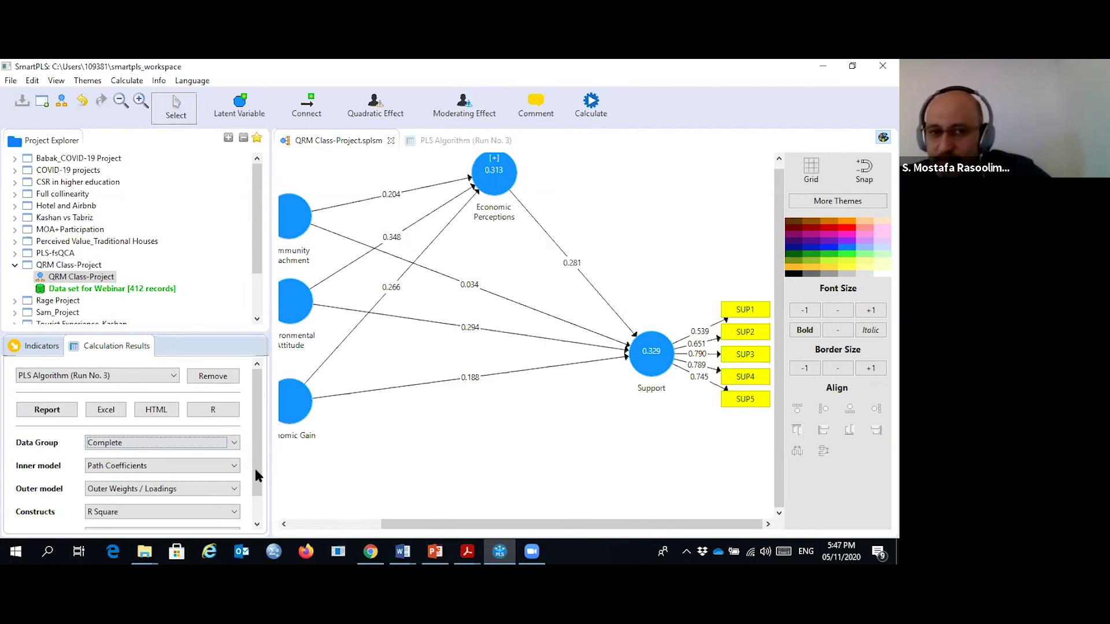
# Step: Display the model's PLS results for the Female data group and for the Male data group
pyautogui.click(234, 444)
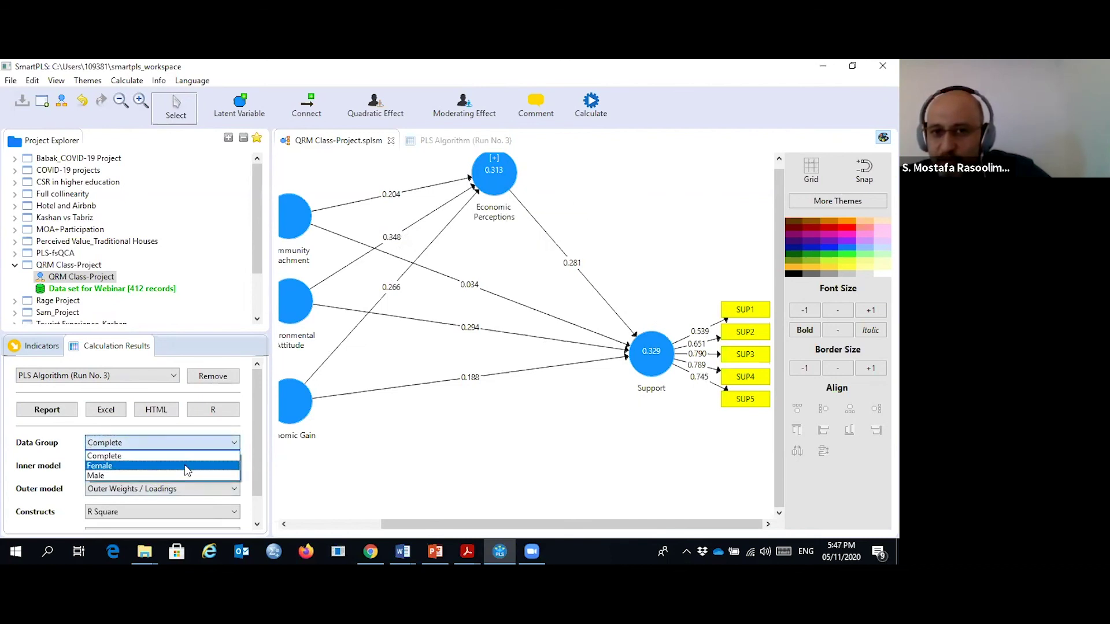
pyautogui.click(187, 466)
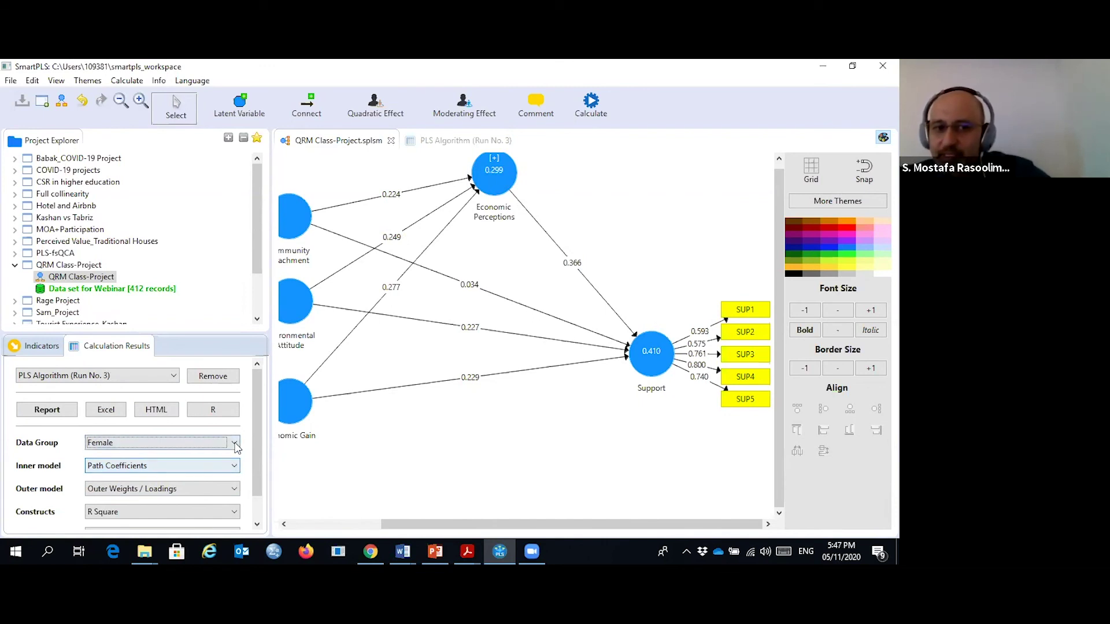
pyautogui.click(234, 443)
pyautogui.click(185, 474)
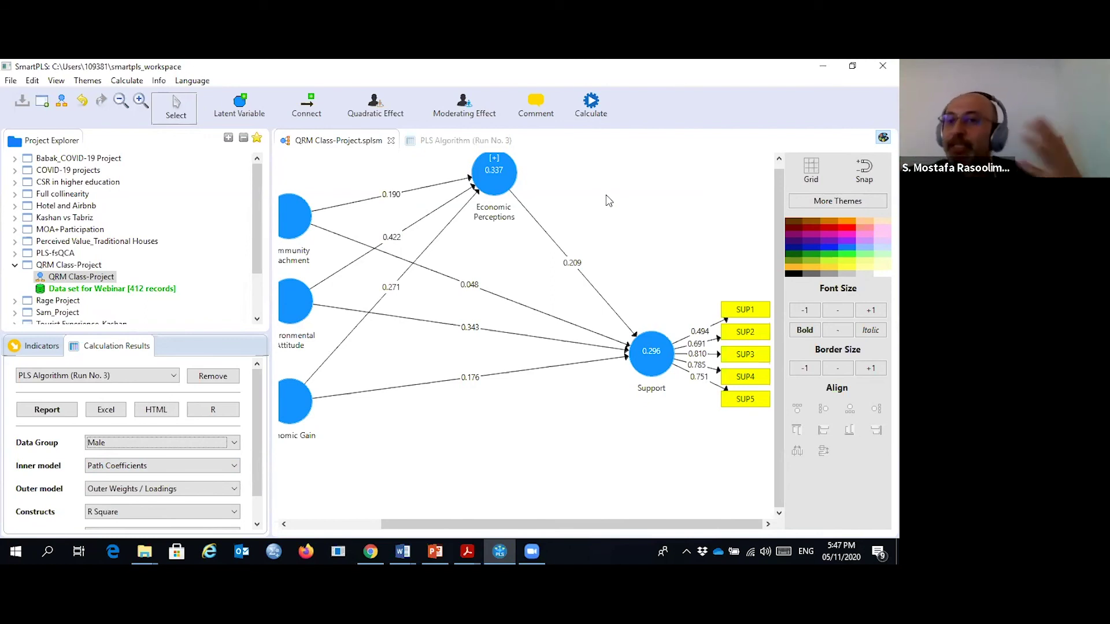
# Step: Review Construct Reliability and Validity in the PLS Algorithm report for the Male and Female data groups
pyautogui.click(448, 140)
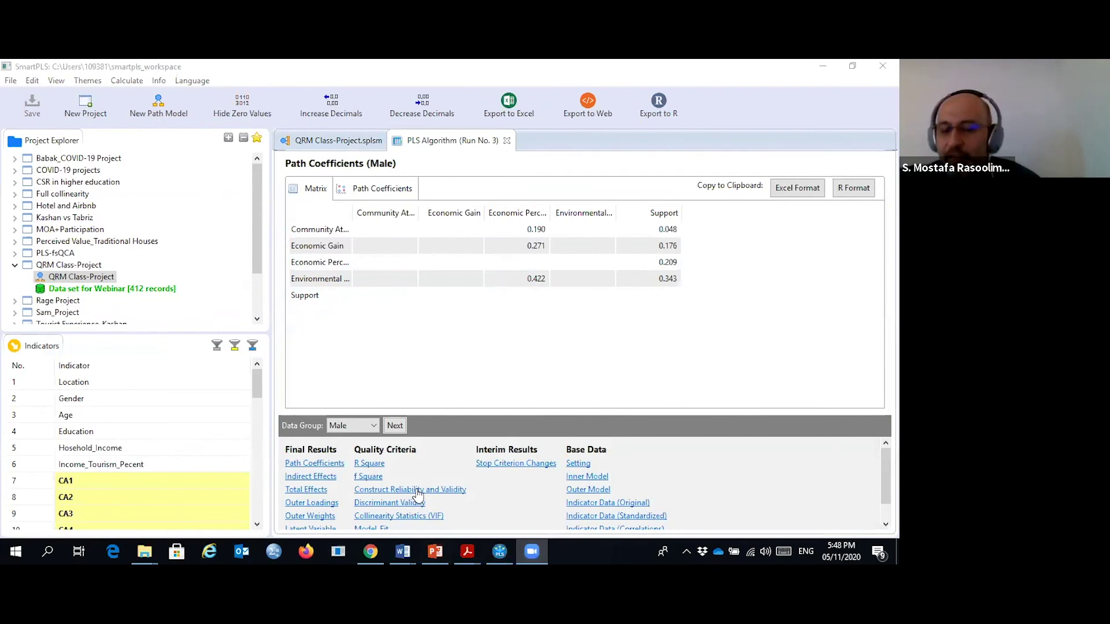
pyautogui.click(416, 490)
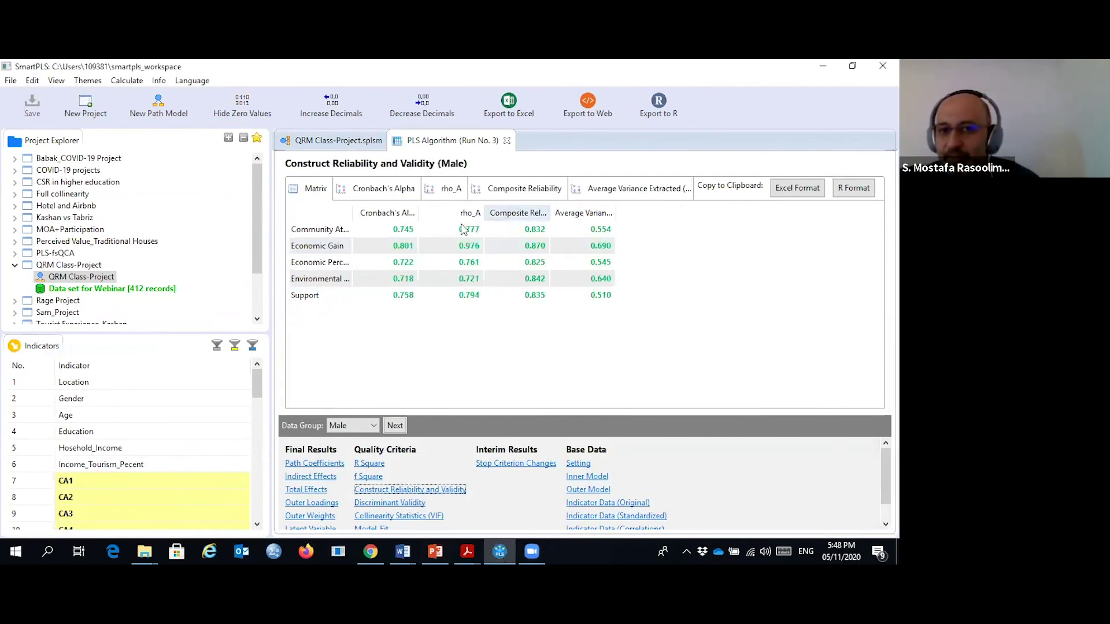
pyautogui.click(375, 426)
pyautogui.click(364, 449)
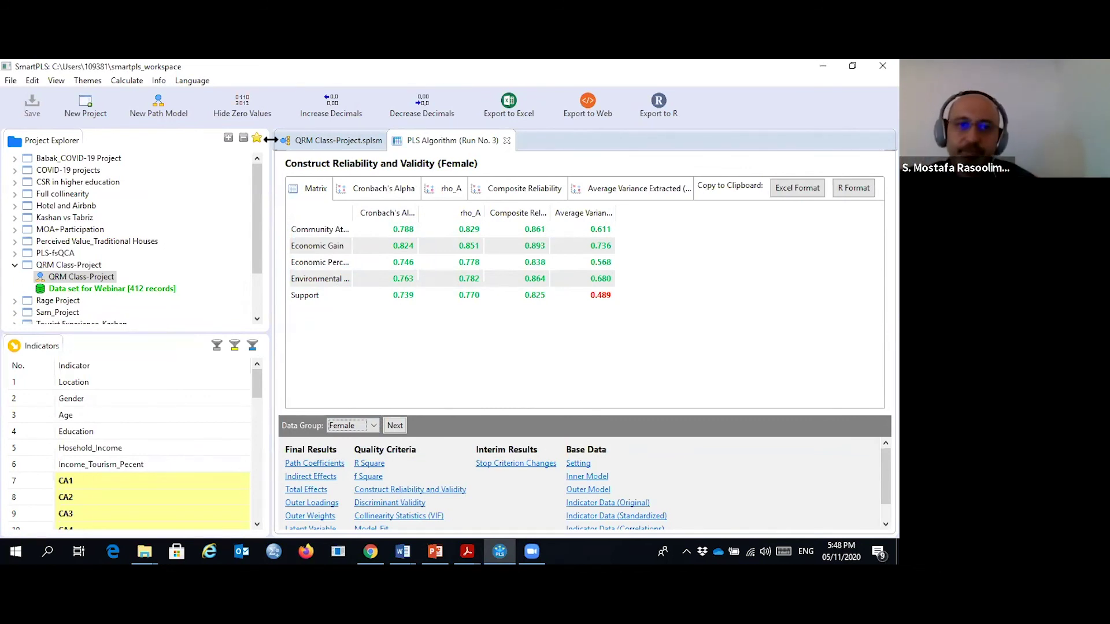
# Step: Set up a Permutation test on the QRM Class-Project model with Female as Group A and Male as Group B
pyautogui.click(335, 141)
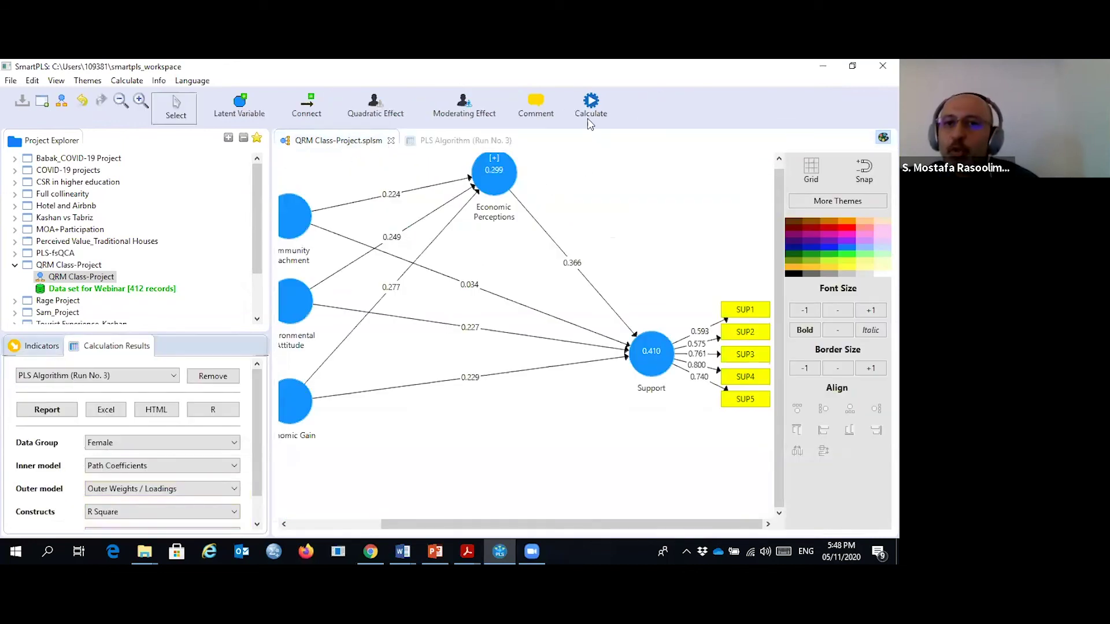
pyautogui.click(588, 109)
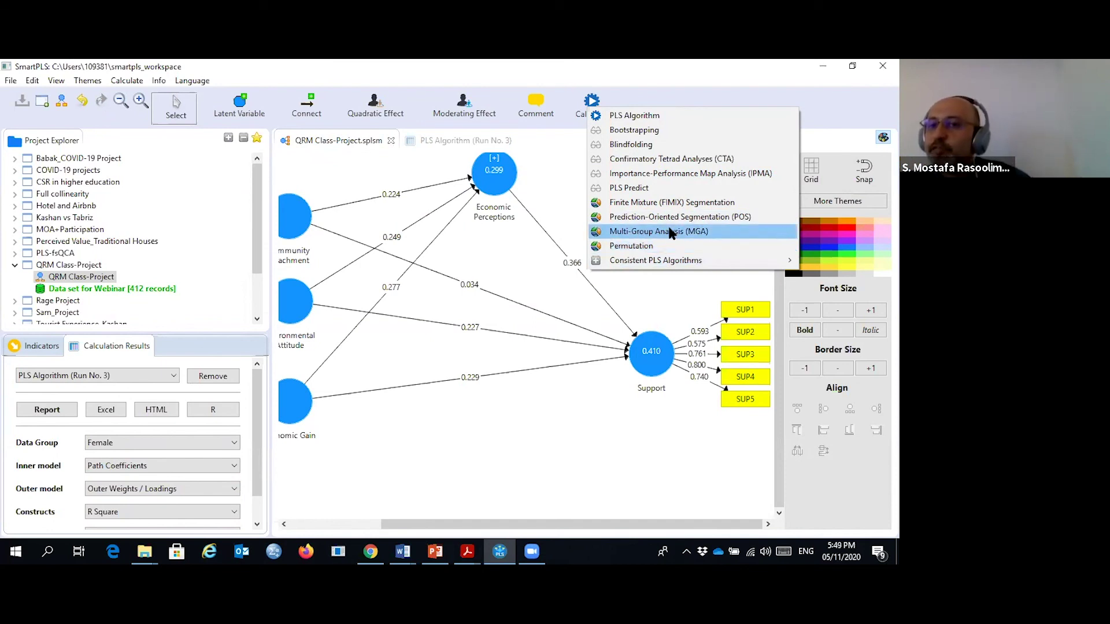
pyautogui.click(643, 247)
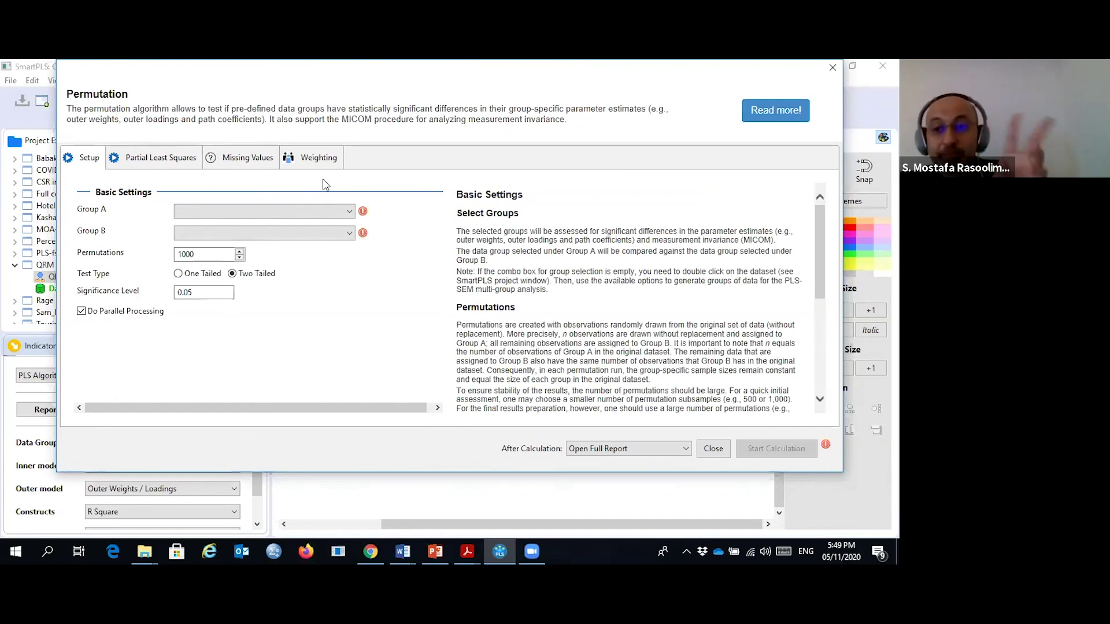
pyautogui.click(347, 212)
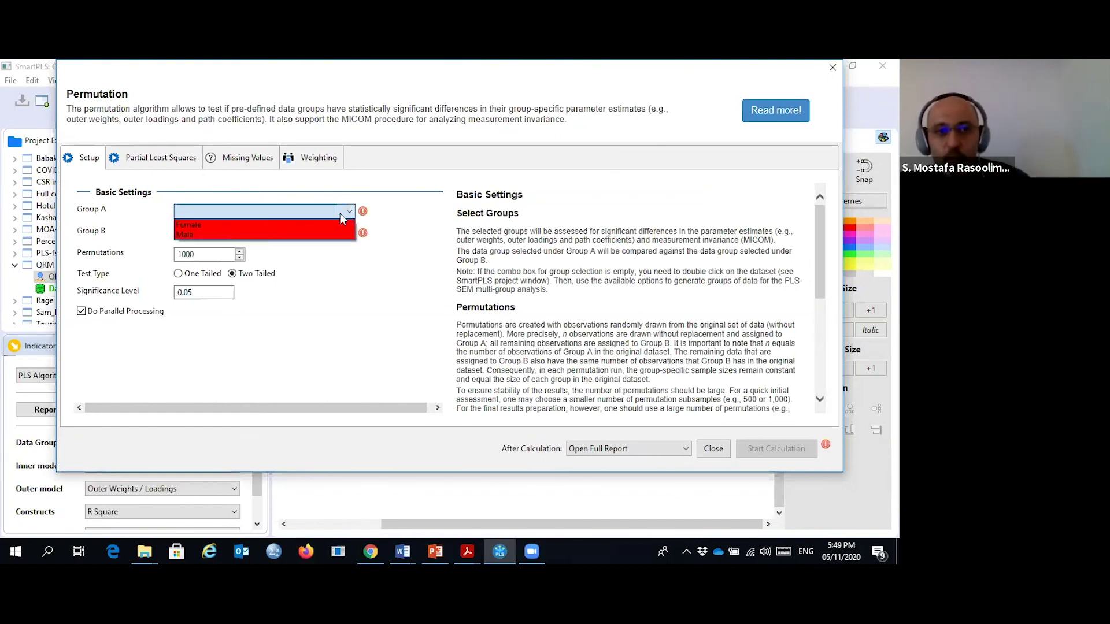
pyautogui.click(213, 224)
pyautogui.click(305, 236)
pyautogui.click(263, 258)
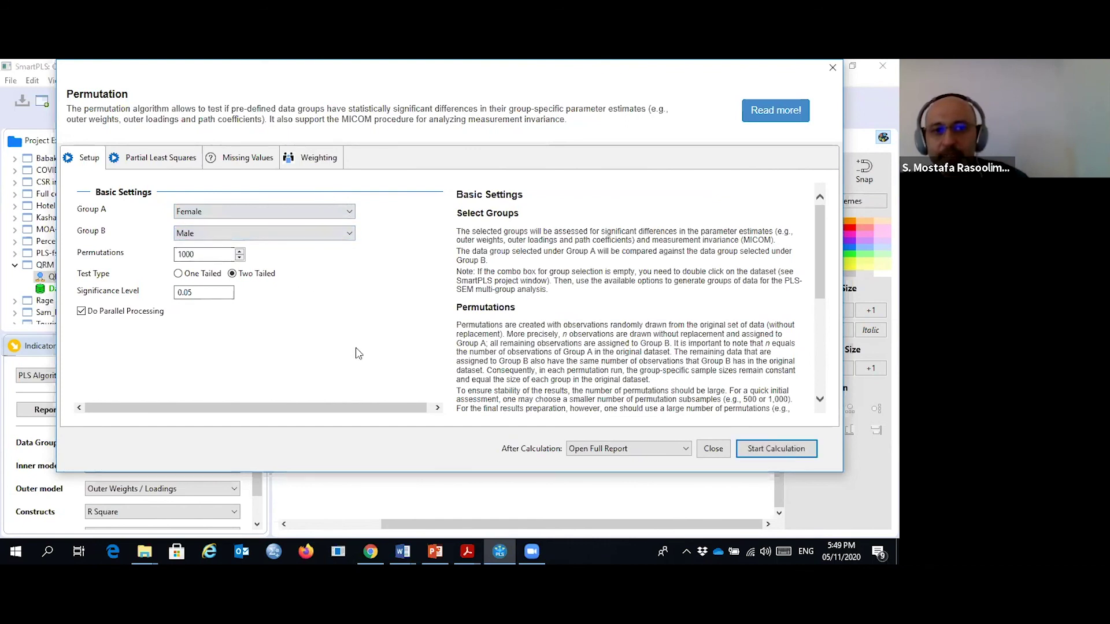
pyautogui.click(757, 449)
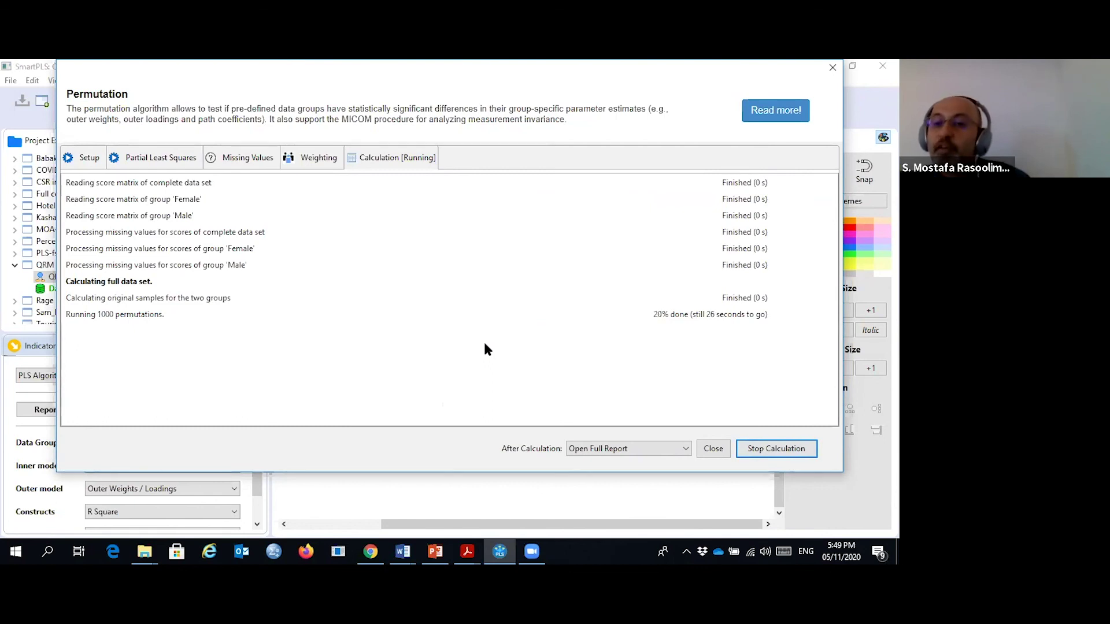
pyautogui.click(785, 448)
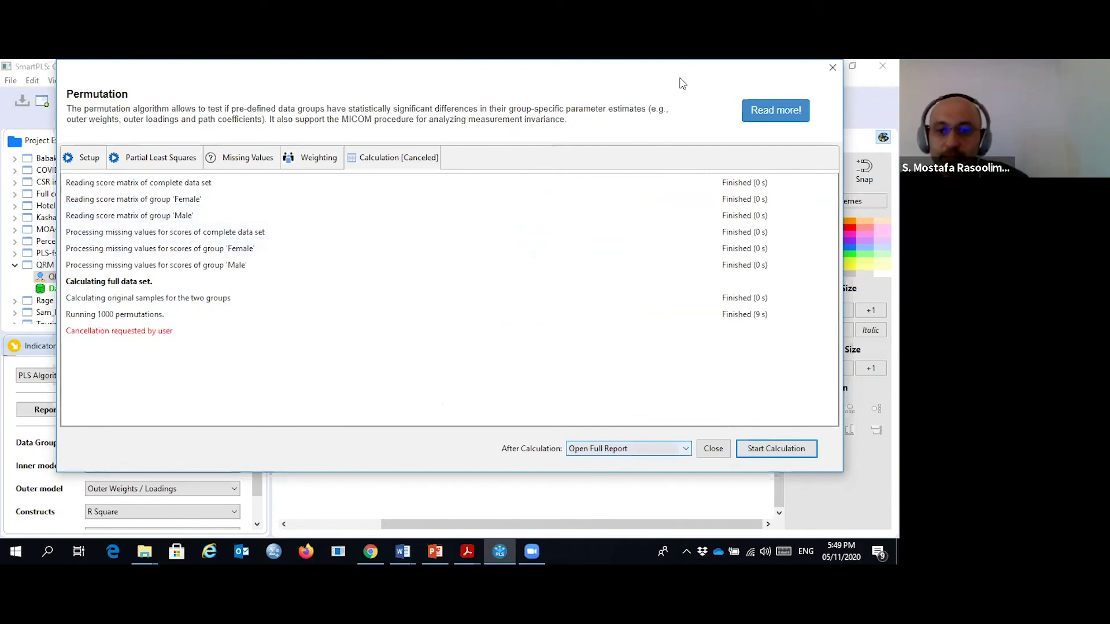
pyautogui.click(674, 479)
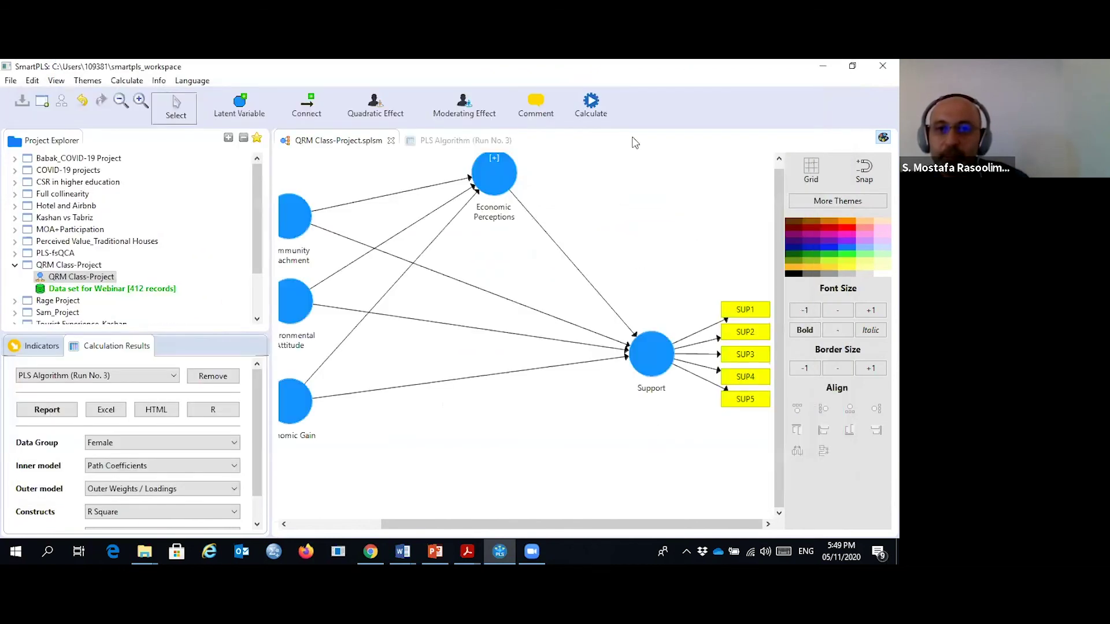
# Step: Run the Permutation test comparing Female and Male with 500 permutations and open its full report
pyautogui.click(590, 107)
pyautogui.click(627, 245)
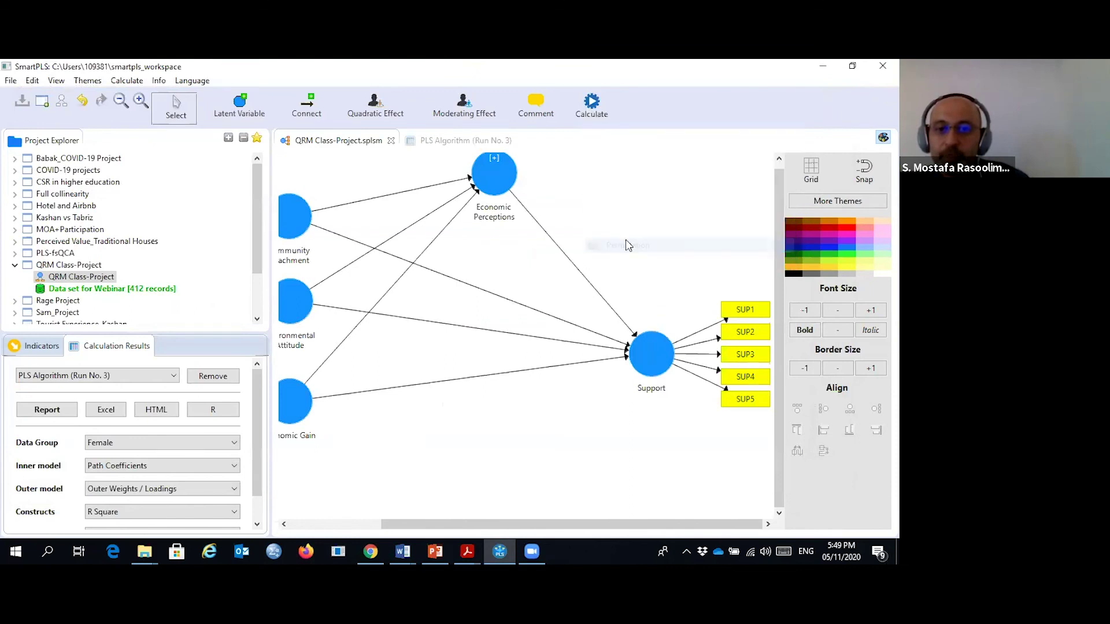
pyautogui.click(200, 255)
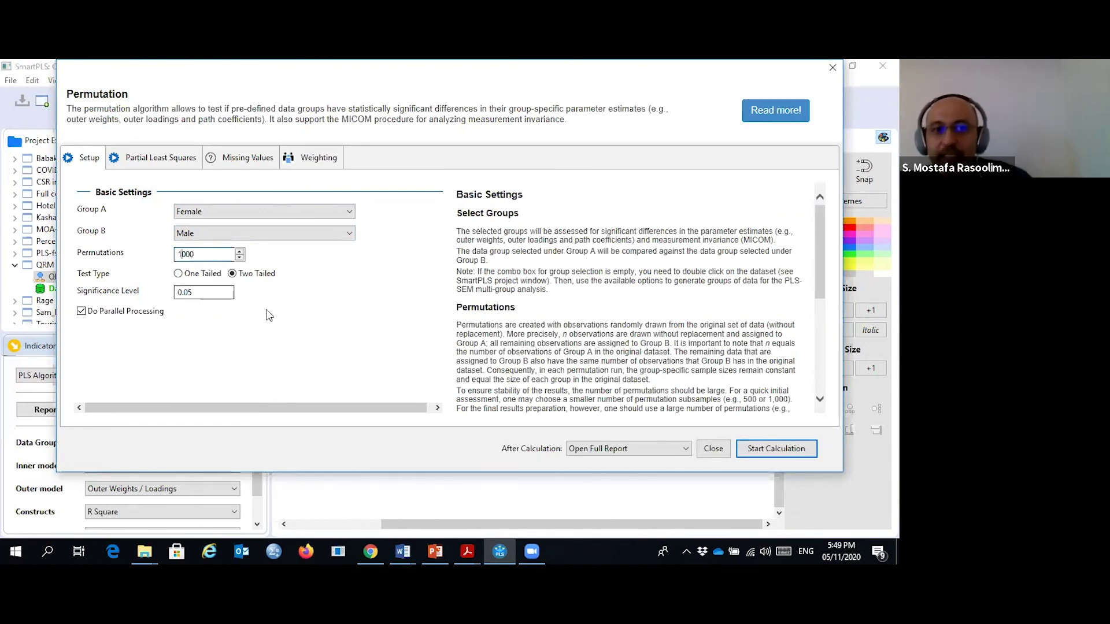
pyautogui.press('BackSpace')
pyautogui.write('5')
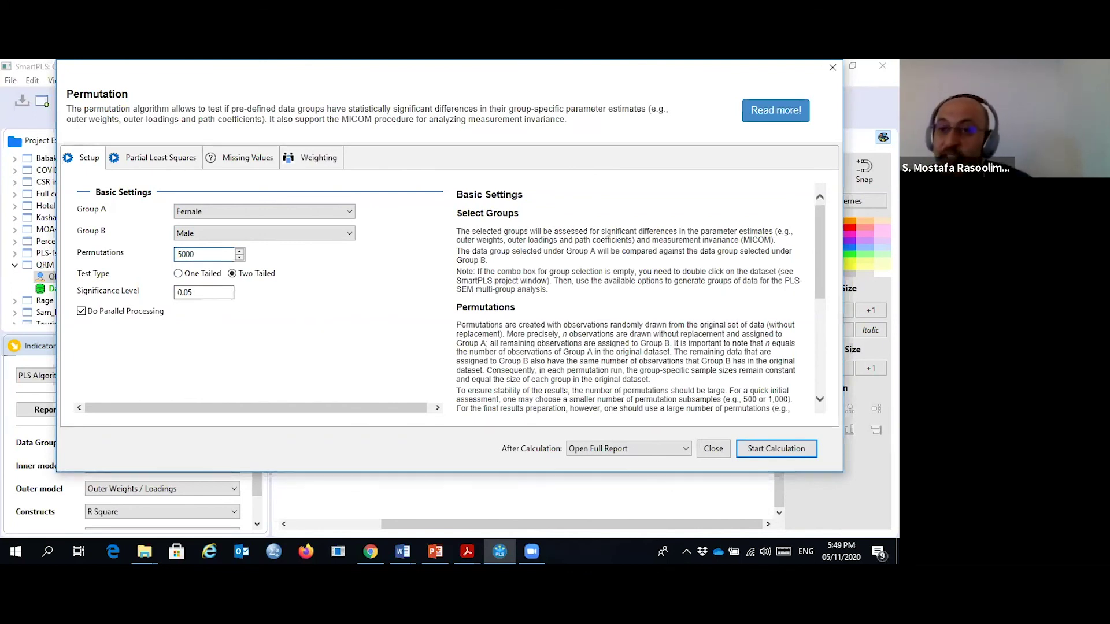
pyautogui.click(204, 253)
pyautogui.press('BackSpace')
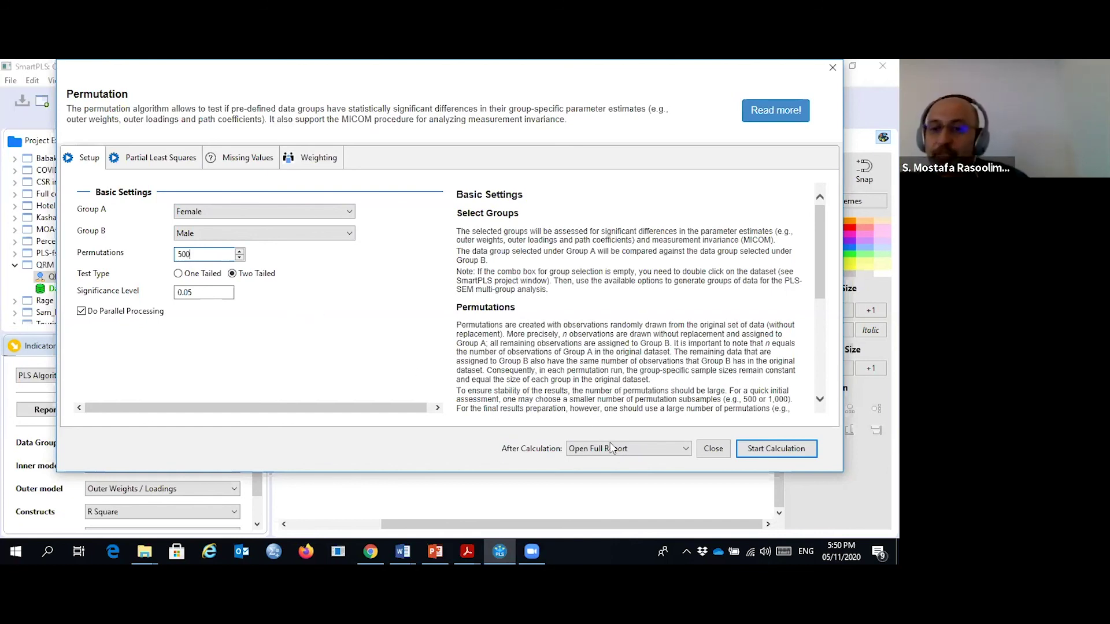
pyautogui.click(776, 448)
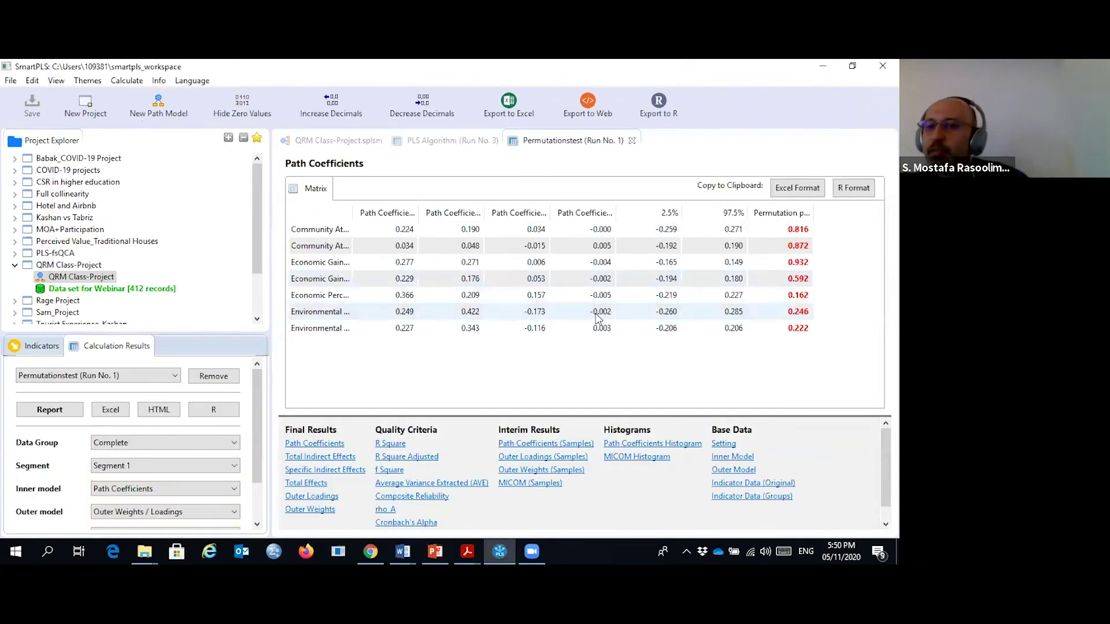
# Step: Open the MICOM results of the permutation report and widen the construct name column in the Step 2 table
pyautogui.scroll(-1, 500, 494)
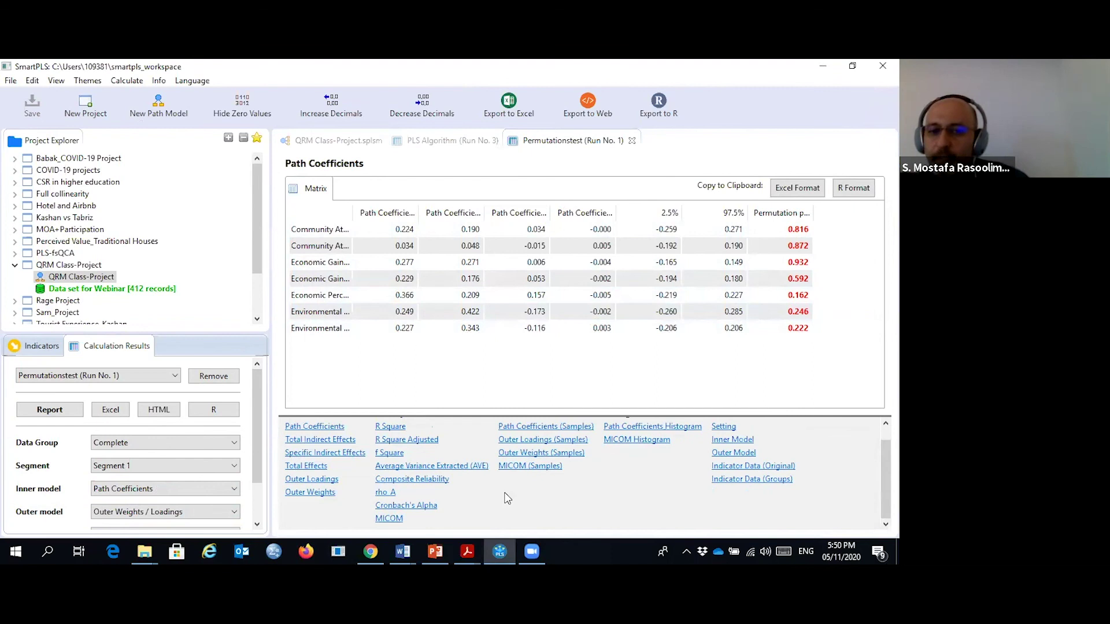
pyautogui.click(389, 519)
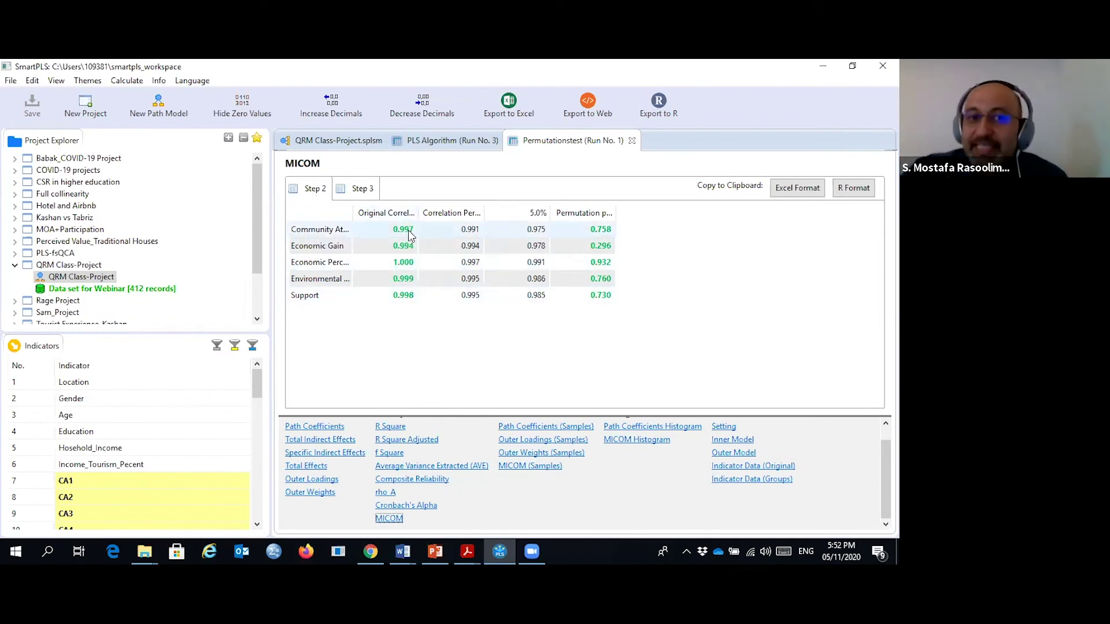
pyautogui.moveTo(353, 210); pyautogui.dragTo(399, 205)
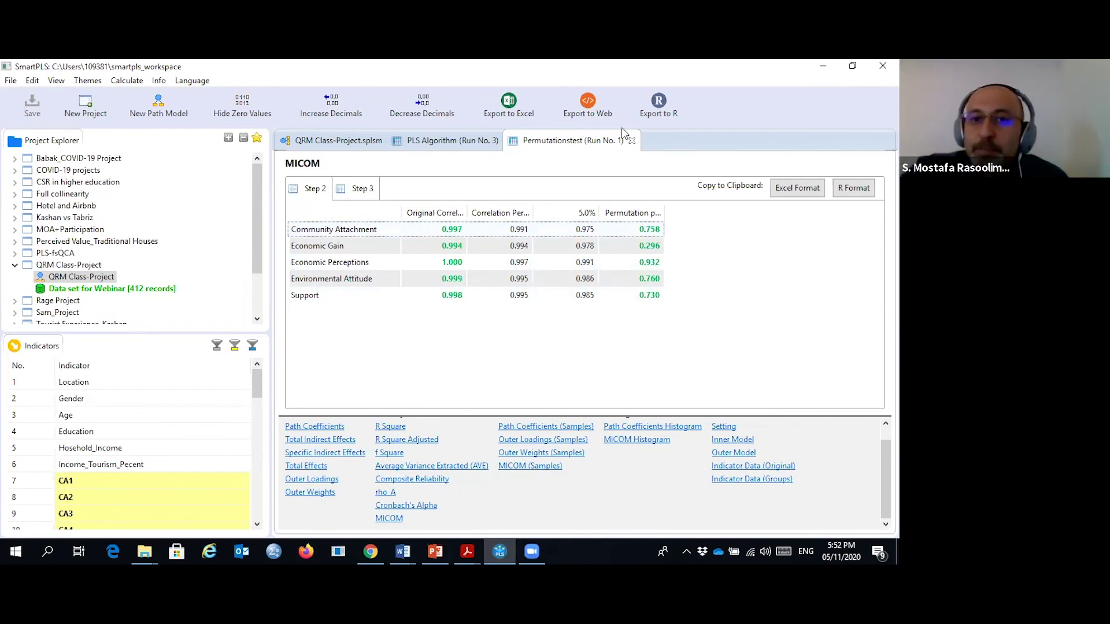
# Step: Annotate the MICOM Step 2 results with CI and the interval [0.975, 1], circling Community Attachment's original correlation
pyautogui.moveTo(569, 325)
pyautogui.mouseDown()
pyautogui.moveTo(532, 327)
pyautogui.moveTo(565, 377)
pyautogui.moveTo(598, 361)
pyautogui.mouseUp()
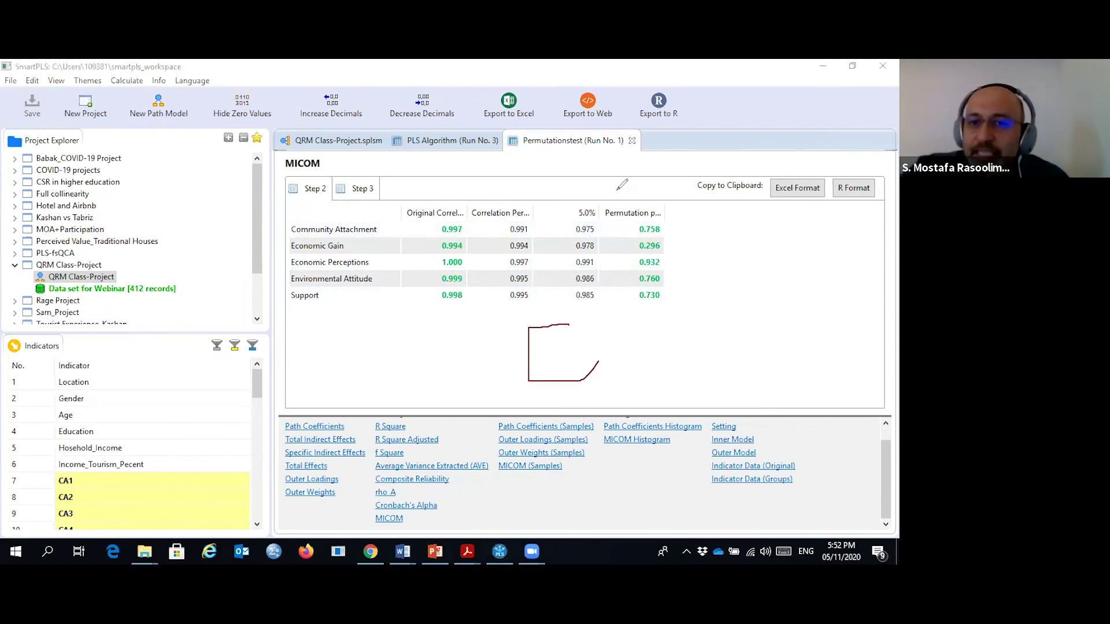
pyautogui.moveTo(581, 188); pyautogui.dragTo(585, 198)
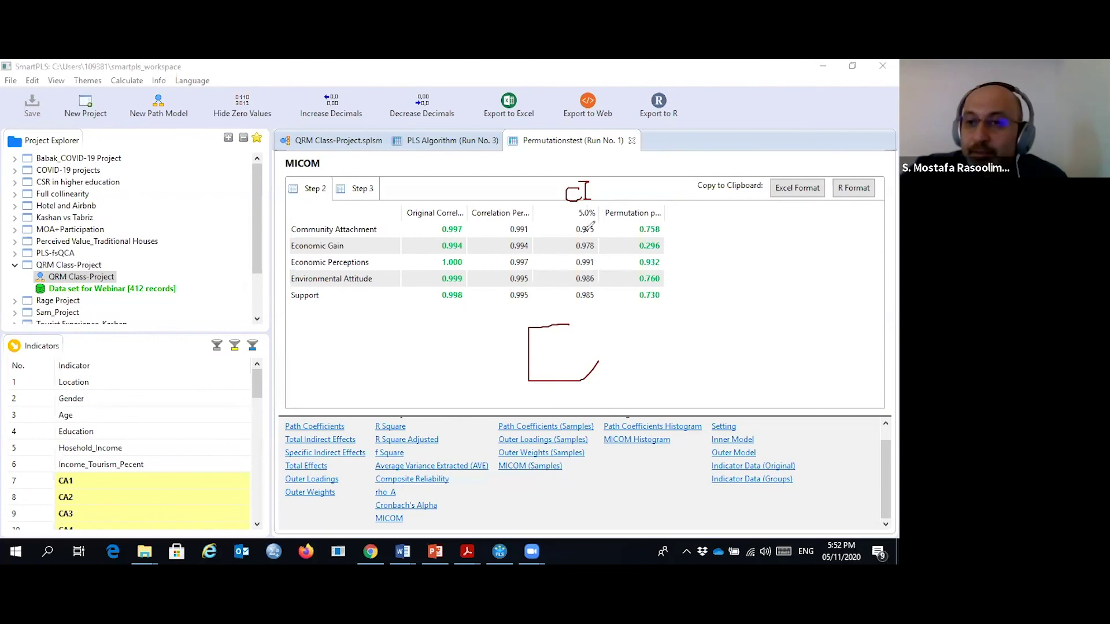
pyautogui.moveTo(564, 339)
pyautogui.mouseDown()
pyautogui.moveTo(562, 364)
pyautogui.moveTo(572, 337)
pyautogui.mouseUp()
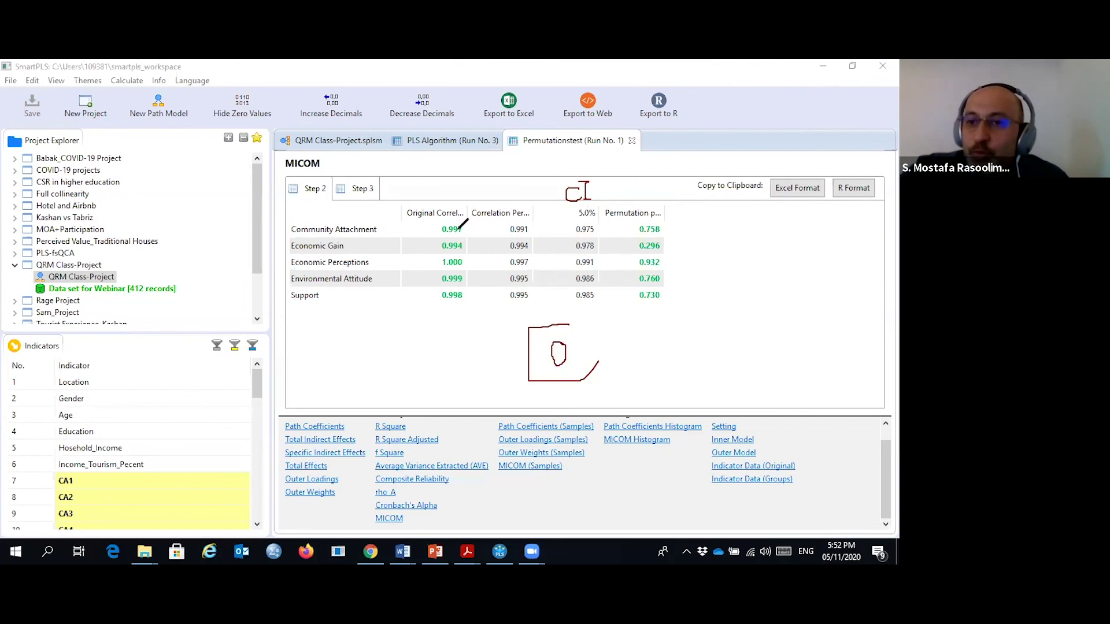
pyautogui.click(573, 349)
pyautogui.moveTo(579, 337)
pyautogui.mouseDown()
pyautogui.moveTo(583, 363)
pyautogui.moveTo(607, 336)
pyautogui.moveTo(603, 364)
pyautogui.moveTo(621, 346)
pyautogui.moveTo(633, 356)
pyautogui.moveTo(622, 362)
pyautogui.mouseUp()
pyautogui.moveTo(622, 335)
pyautogui.mouseDown()
pyautogui.moveTo(635, 331)
pyautogui.moveTo(647, 363)
pyautogui.mouseUp()
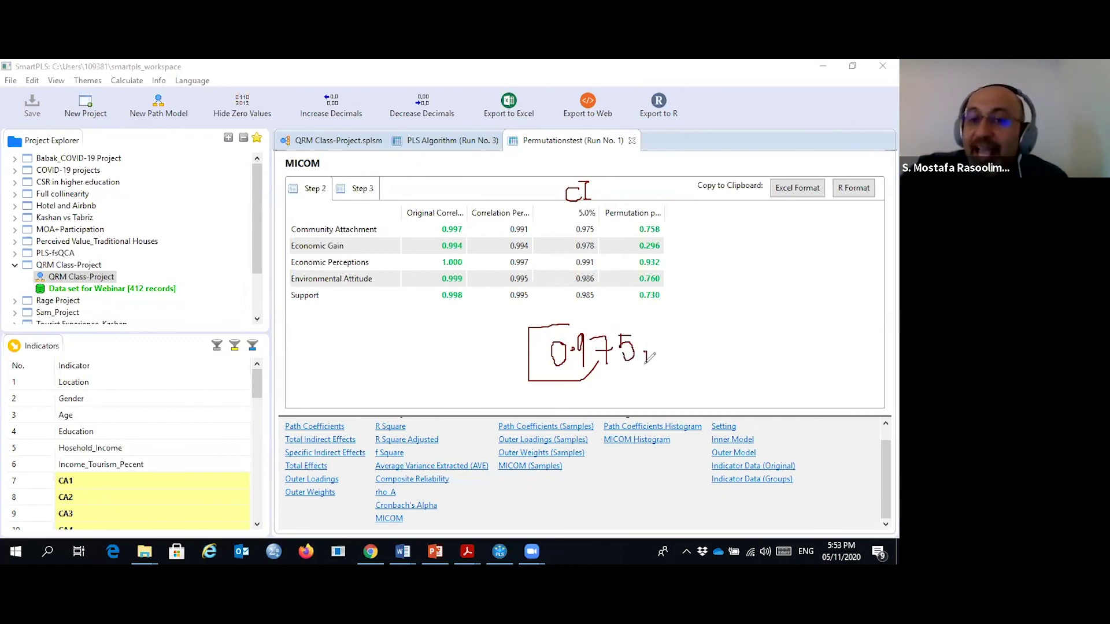
pyautogui.moveTo(667, 323)
pyautogui.mouseDown()
pyautogui.moveTo(667, 354)
pyautogui.moveTo(693, 334)
pyautogui.moveTo(660, 370)
pyautogui.mouseUp()
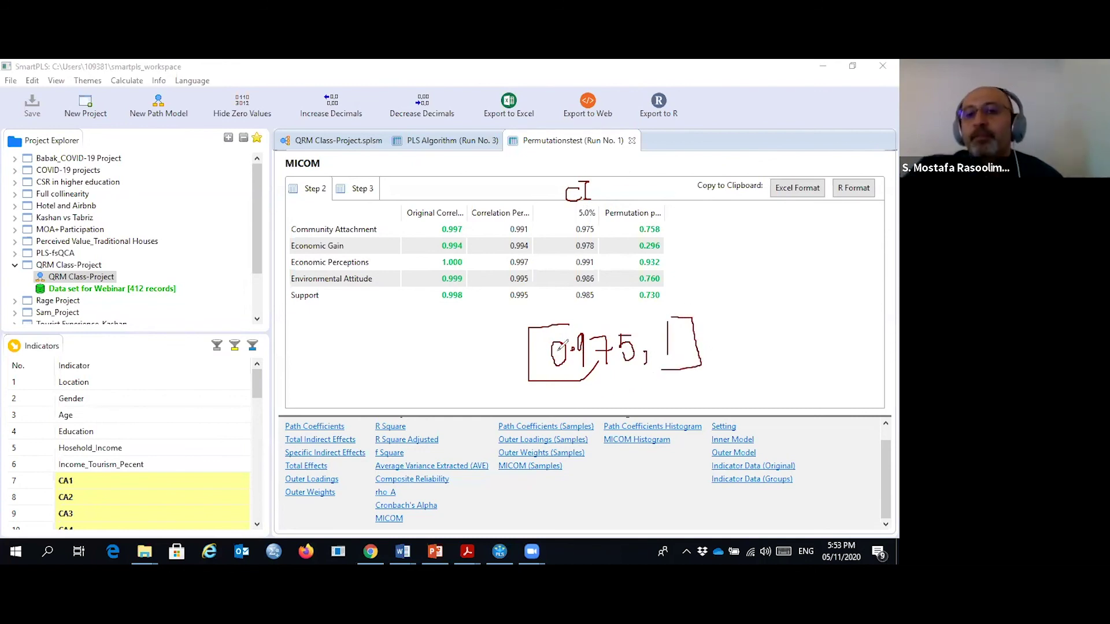
pyautogui.moveTo(465, 224)
pyautogui.mouseDown()
pyautogui.moveTo(433, 230)
pyautogui.moveTo(466, 223)
pyautogui.mouseUp()
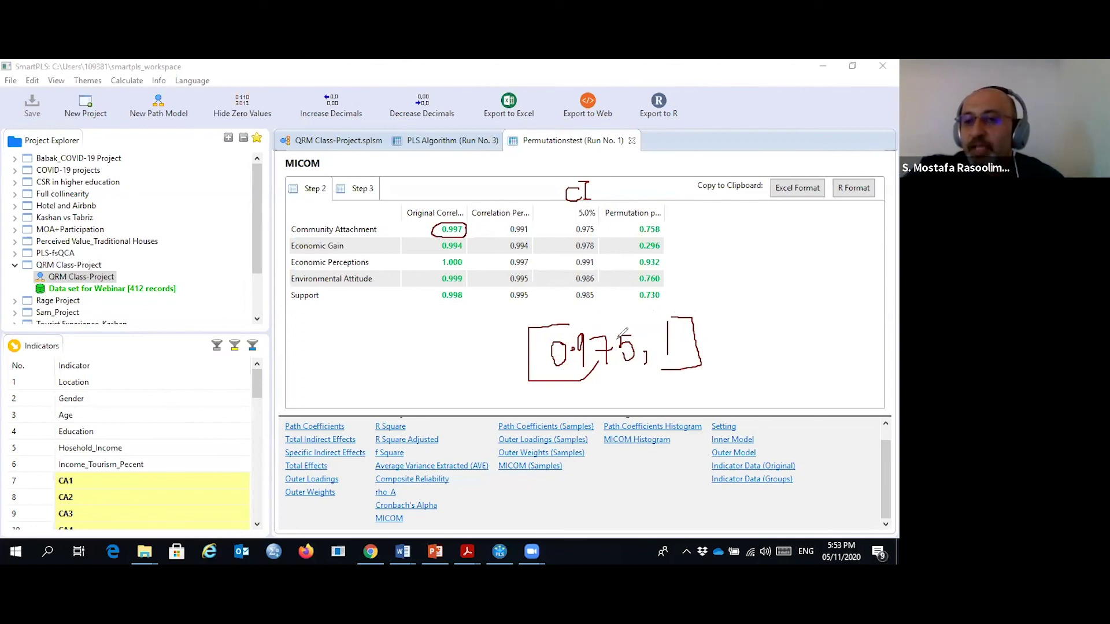
pyautogui.moveTo(558, 382)
pyautogui.mouseDown()
pyautogui.moveTo(564, 409)
pyautogui.moveTo(590, 386)
pyautogui.mouseUp()
pyautogui.moveTo(584, 386)
pyautogui.mouseDown()
pyautogui.moveTo(584, 411)
pyautogui.moveTo(598, 409)
pyautogui.mouseUp()
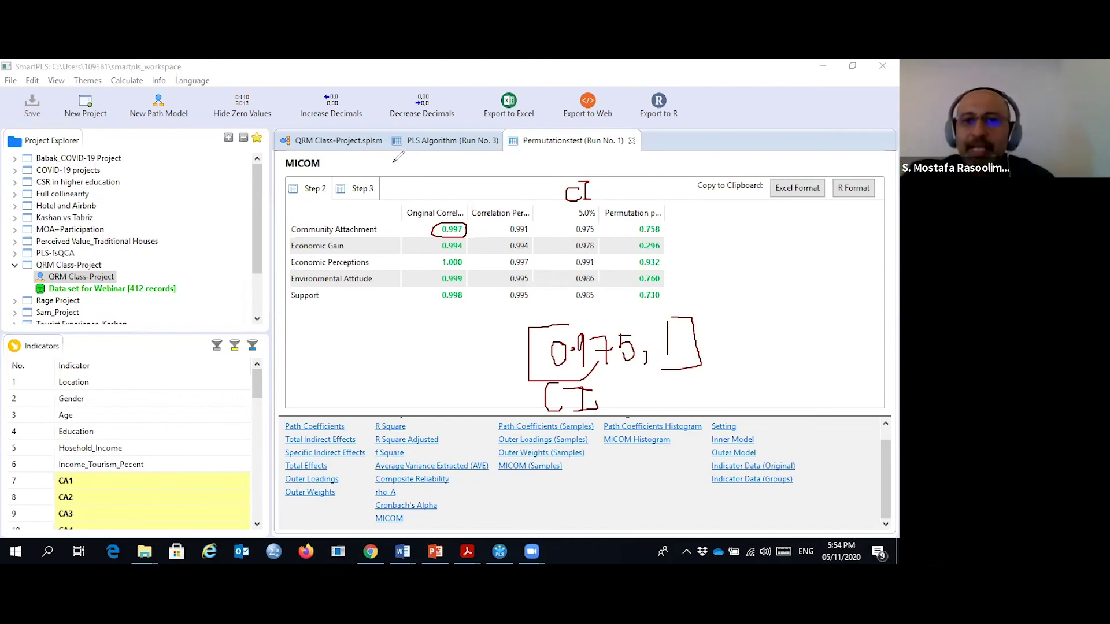
pyautogui.click(394, 162)
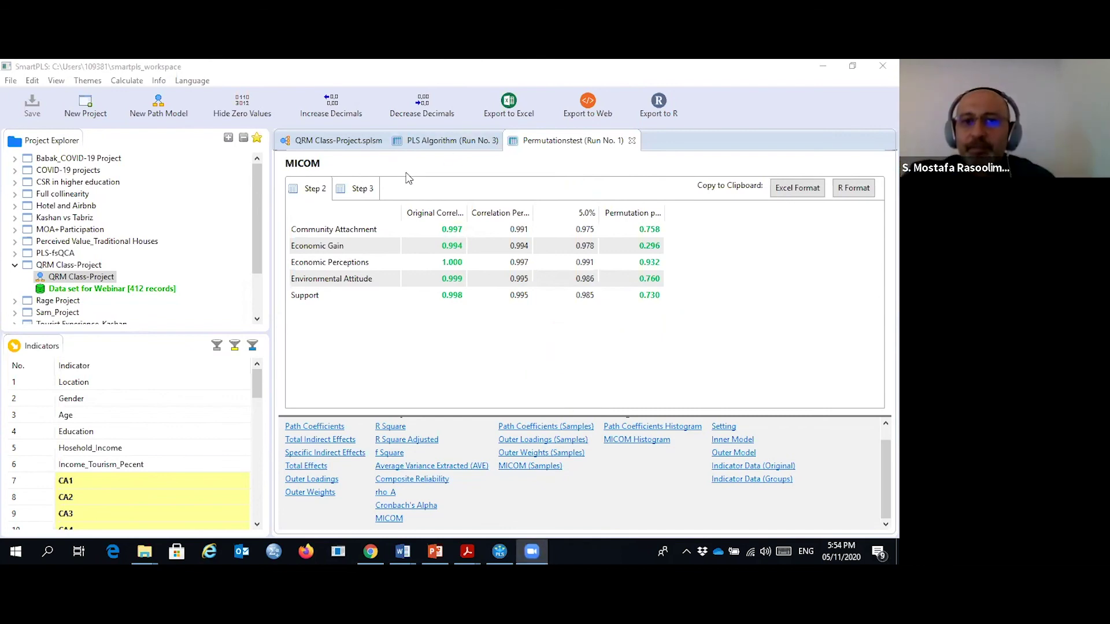
# Step: Examine the MICOM Step 3 mean and variance differences, widening the original mean difference column, and return to Step 2
pyautogui.click(362, 190)
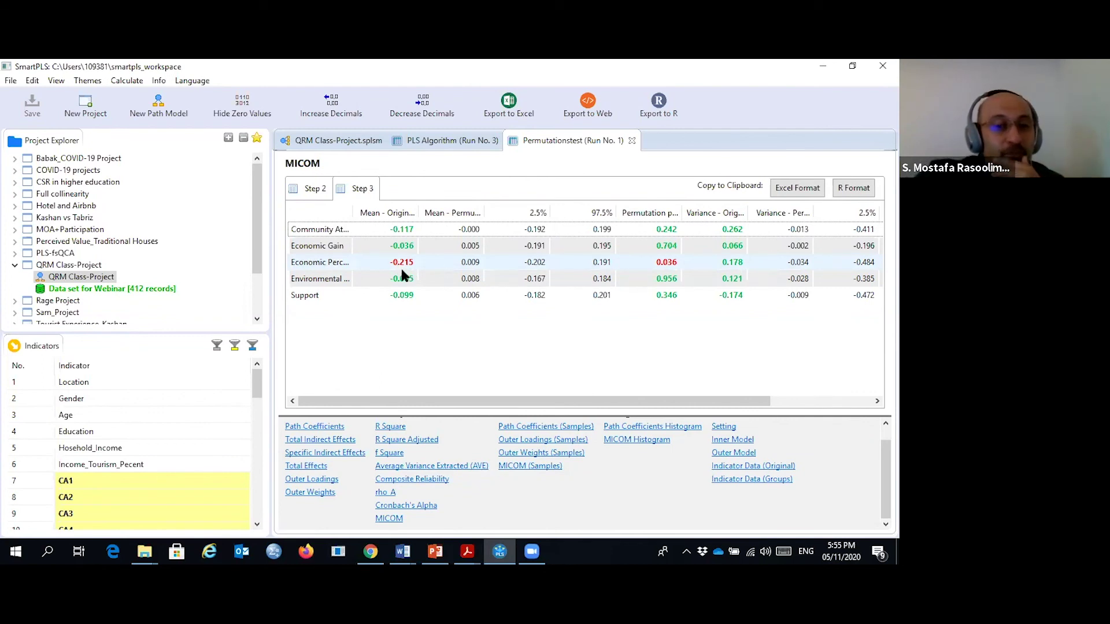
pyautogui.moveTo(419, 213); pyautogui.dragTo(534, 195)
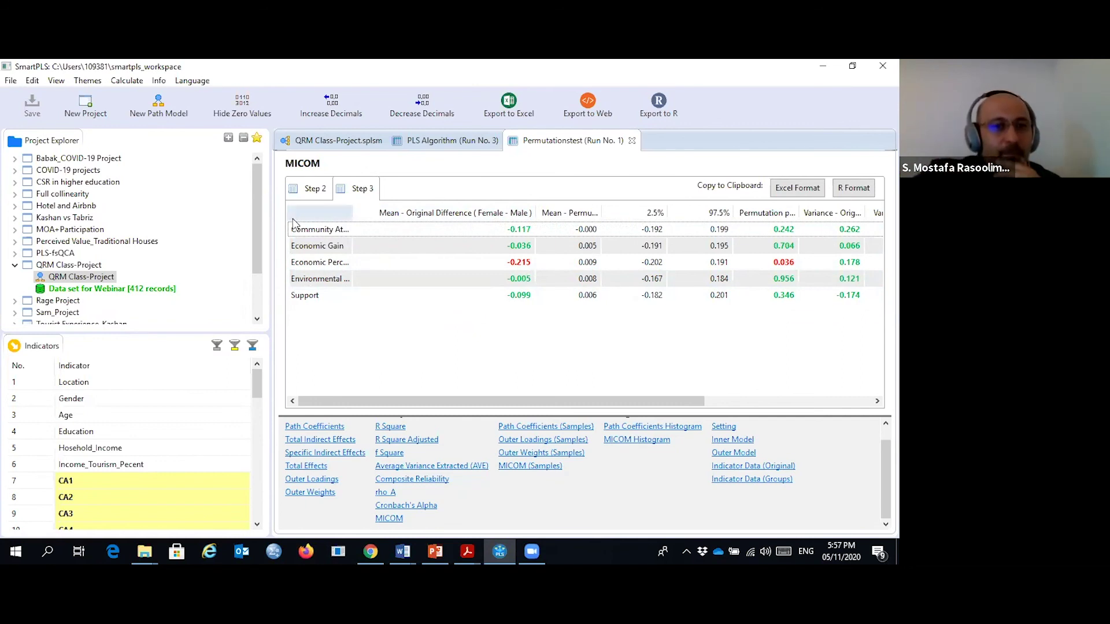
pyautogui.click(315, 190)
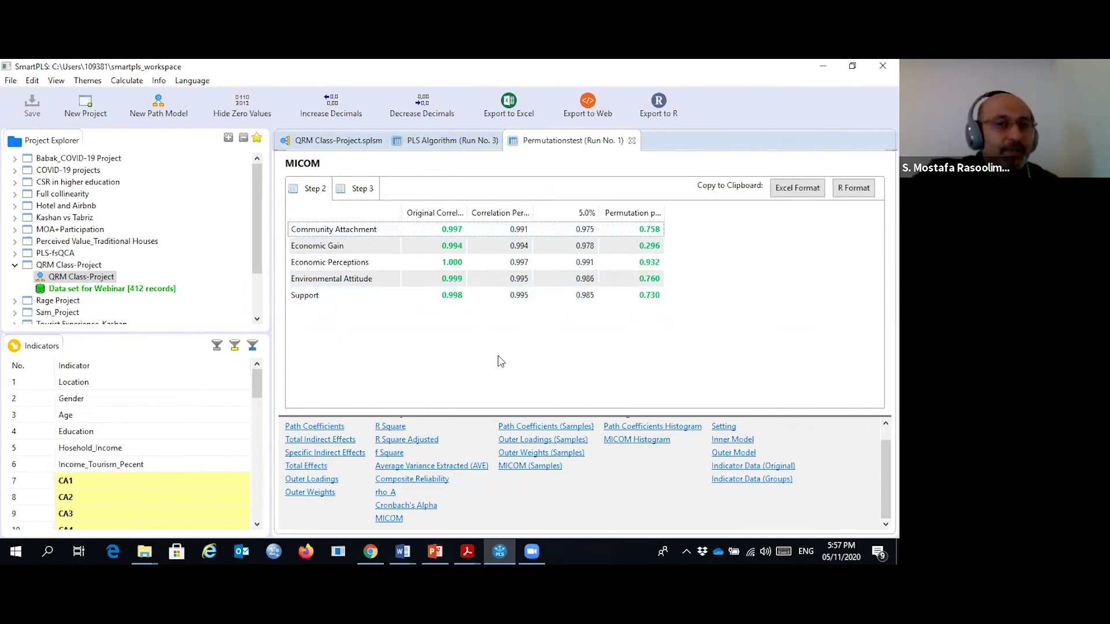
# Step: Run a Multi-Group Analysis on the QRM Class-Project model with Female as group A and Male as group B, opening the full report
pyautogui.click(344, 140)
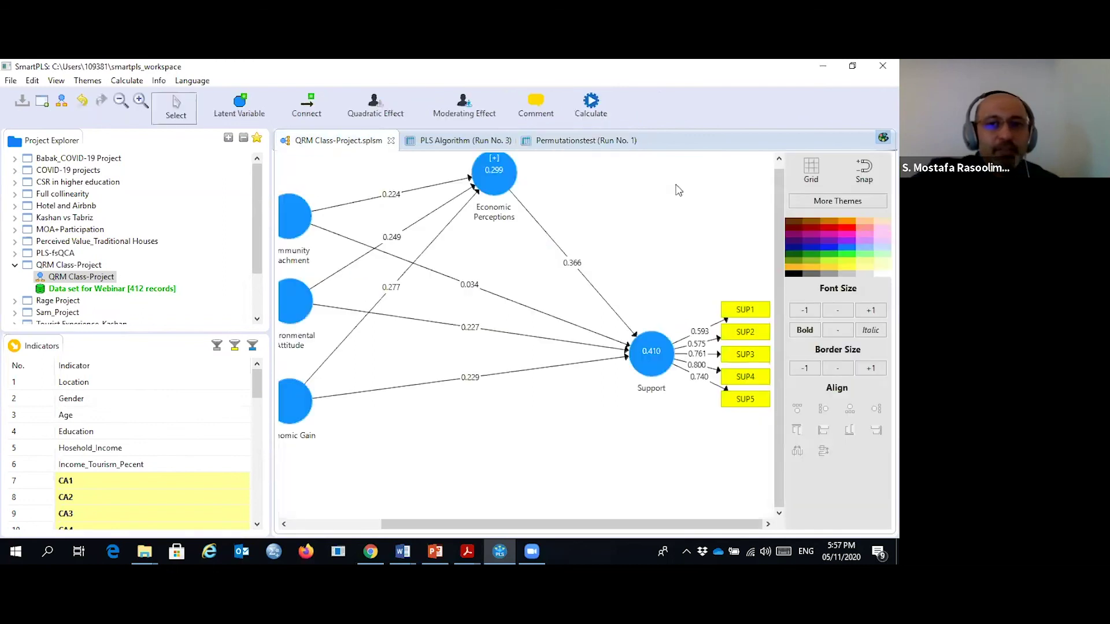
pyautogui.click(590, 104)
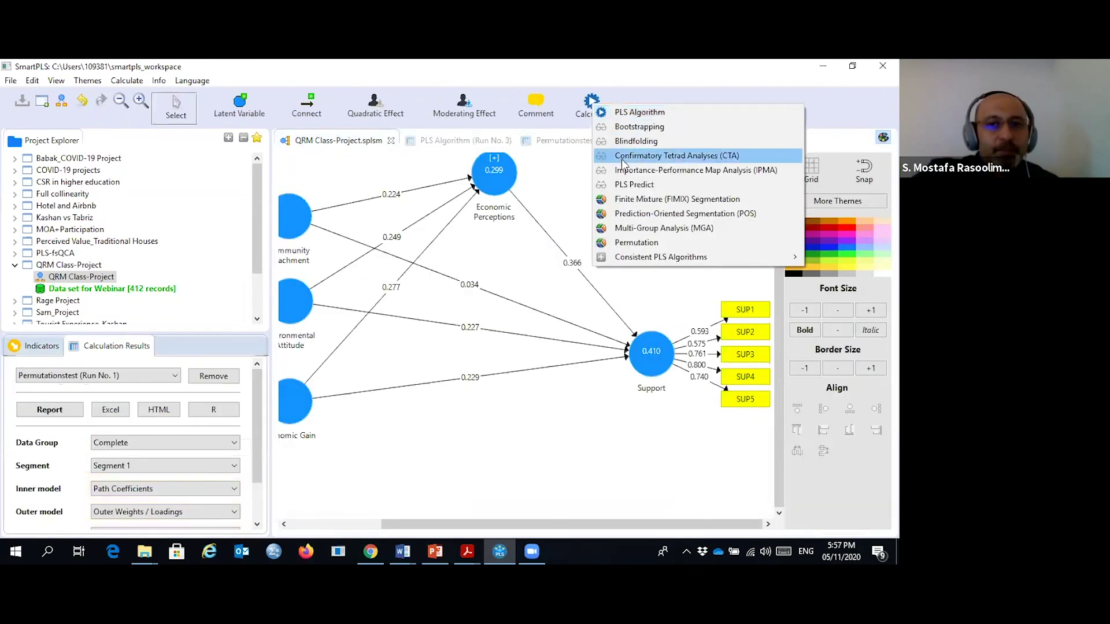
pyautogui.click(641, 229)
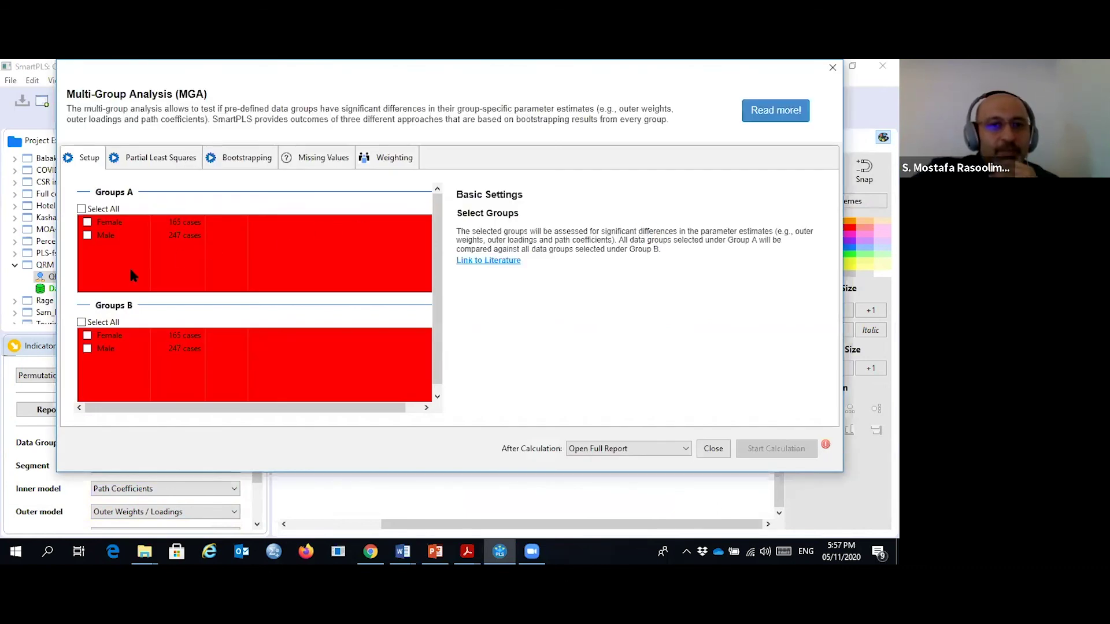
pyautogui.click(88, 223)
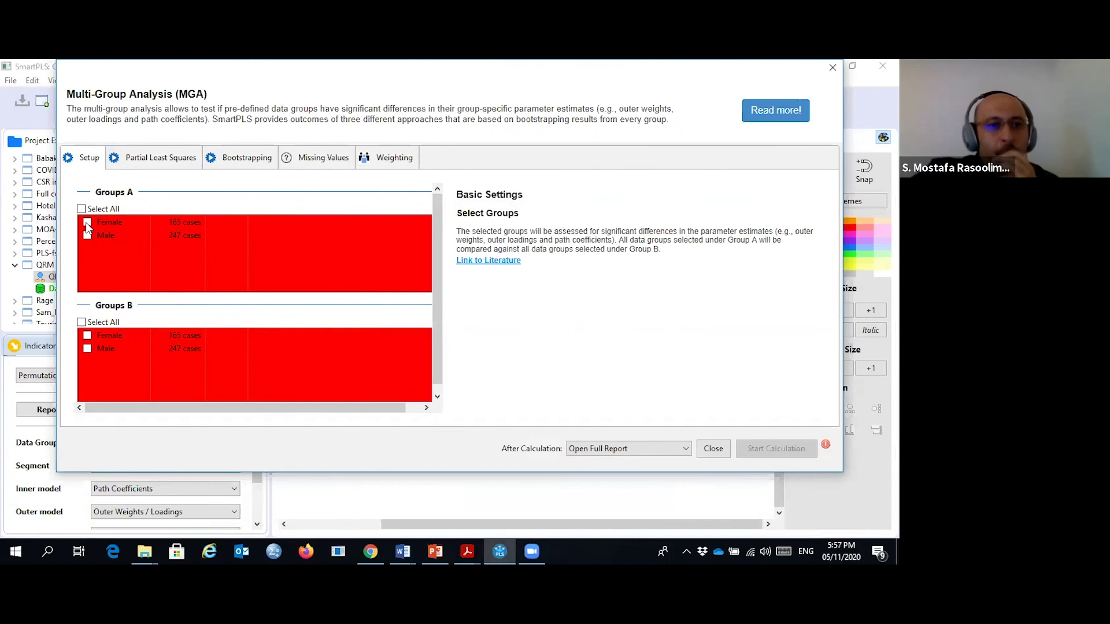
pyautogui.click(87, 349)
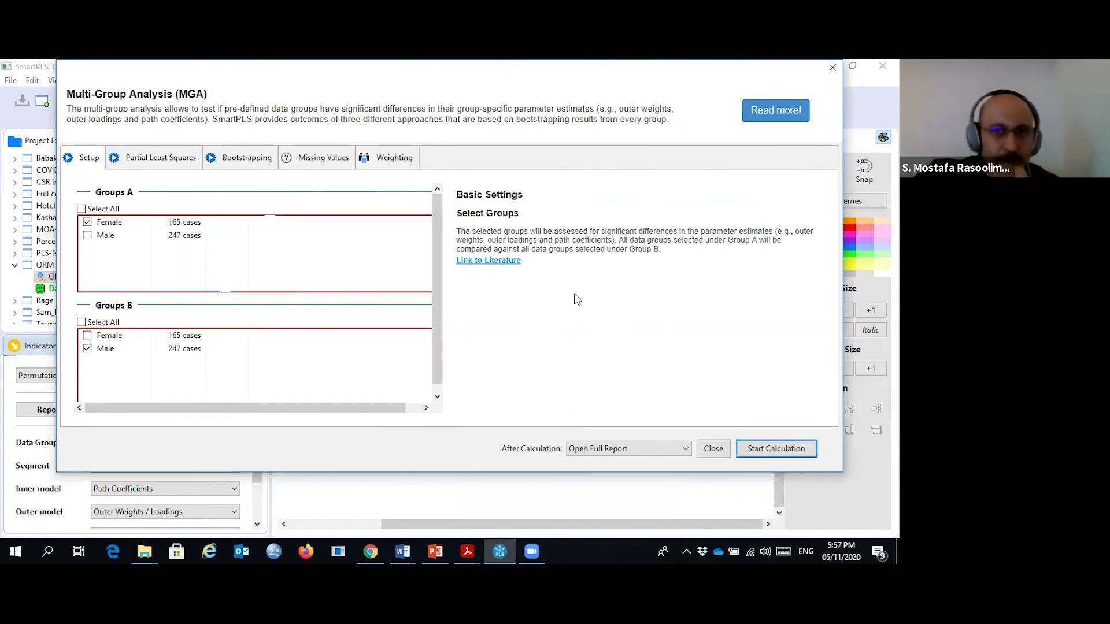
pyautogui.moveTo(711, 79); pyautogui.dragTo(598, 98)
pyautogui.click(662, 467)
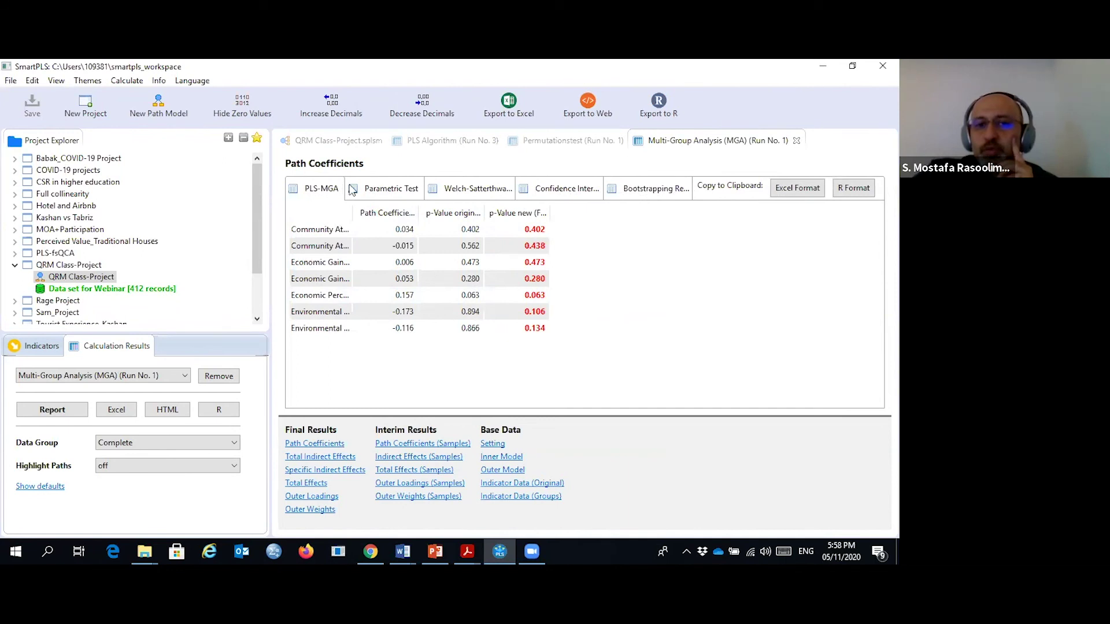
# Step: Examine the PLS-MGA path coefficients, widening the path name and Female - Male difference columns to read them in full, and narrow both again
pyautogui.moveTo(349, 216); pyautogui.dragTo(396, 214)
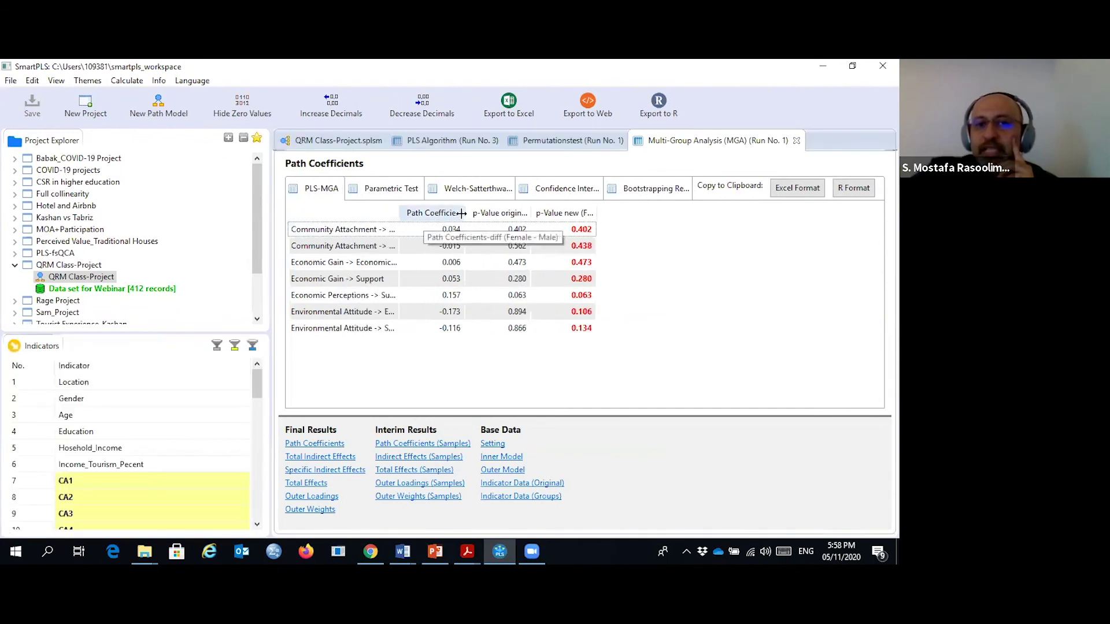
pyautogui.moveTo(465, 215); pyautogui.dragTo(574, 206)
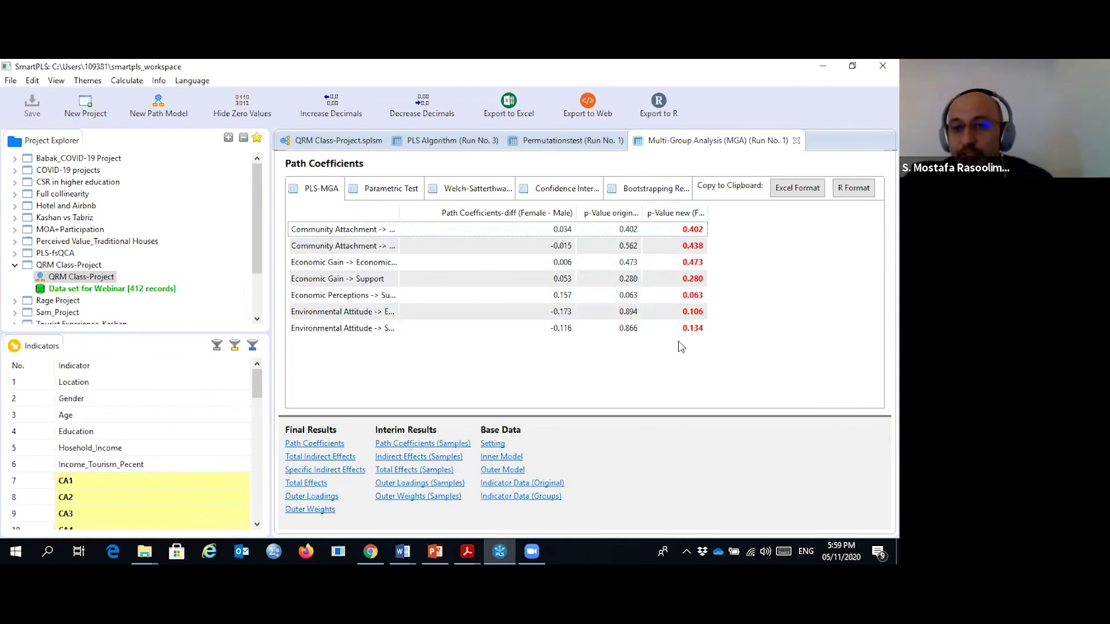
pyautogui.moveTo(399, 212); pyautogui.dragTo(482, 210)
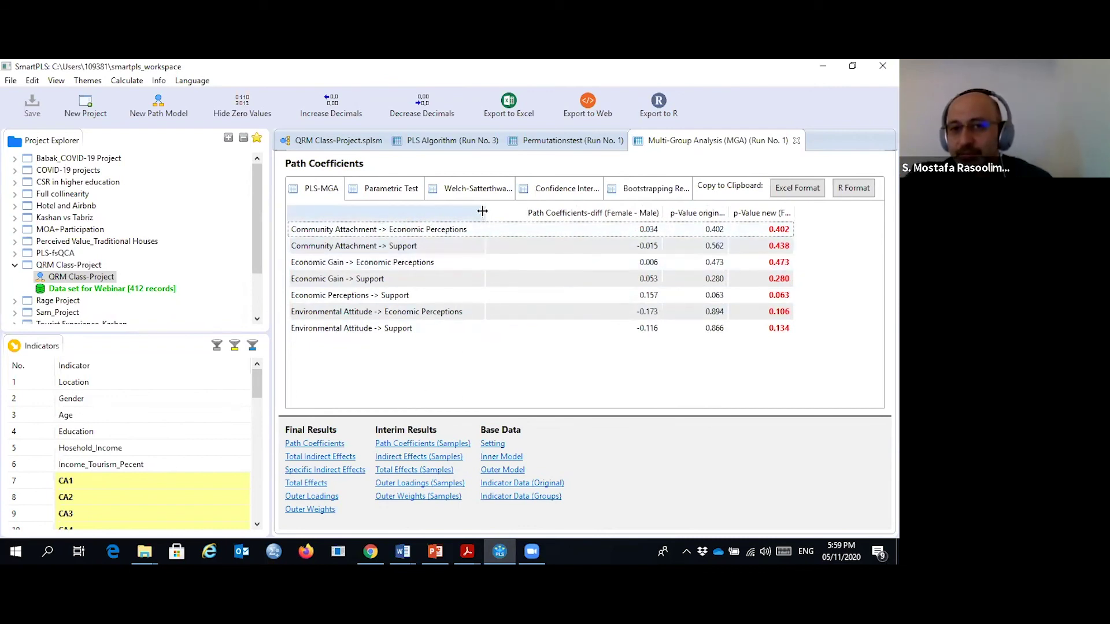
pyautogui.moveTo(484, 213); pyautogui.dragTo(385, 219)
pyautogui.moveTo(564, 213); pyautogui.dragTo(442, 220)
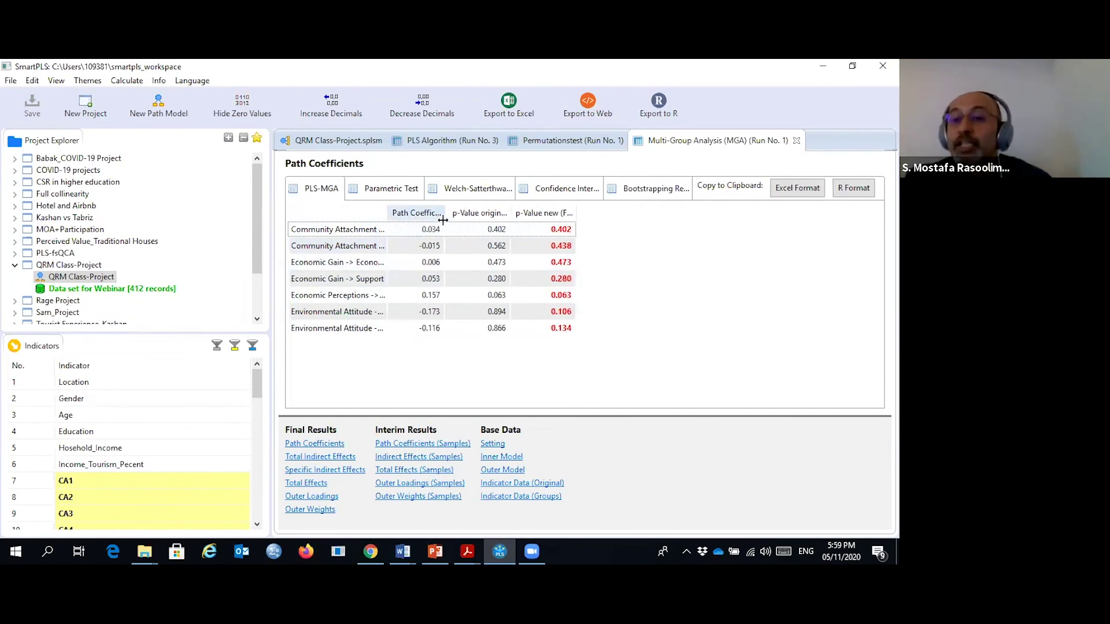